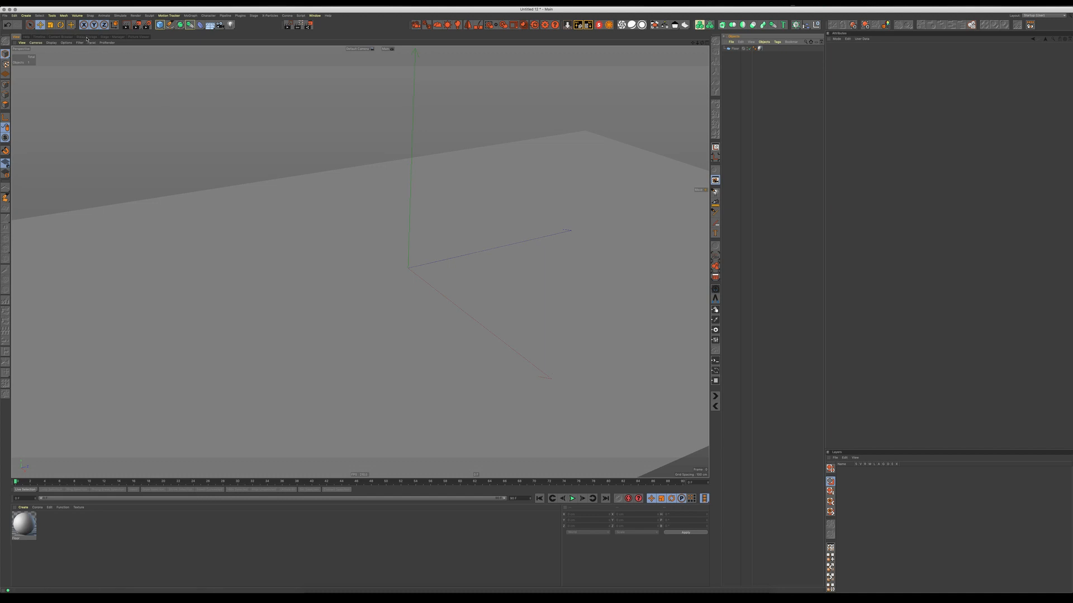
Load the VDO Atomic DOT light from the user library's LED Video presets into the scene
{"action": "left_click", "coordinate": [87, 37]}
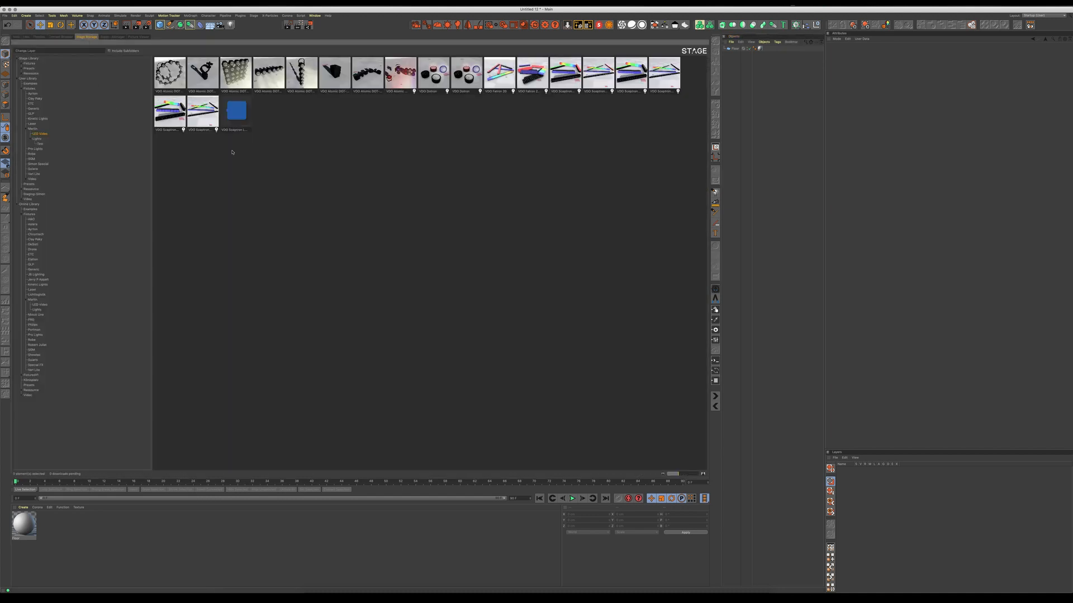
{"action": "left_click", "coordinate": [686, 475]}
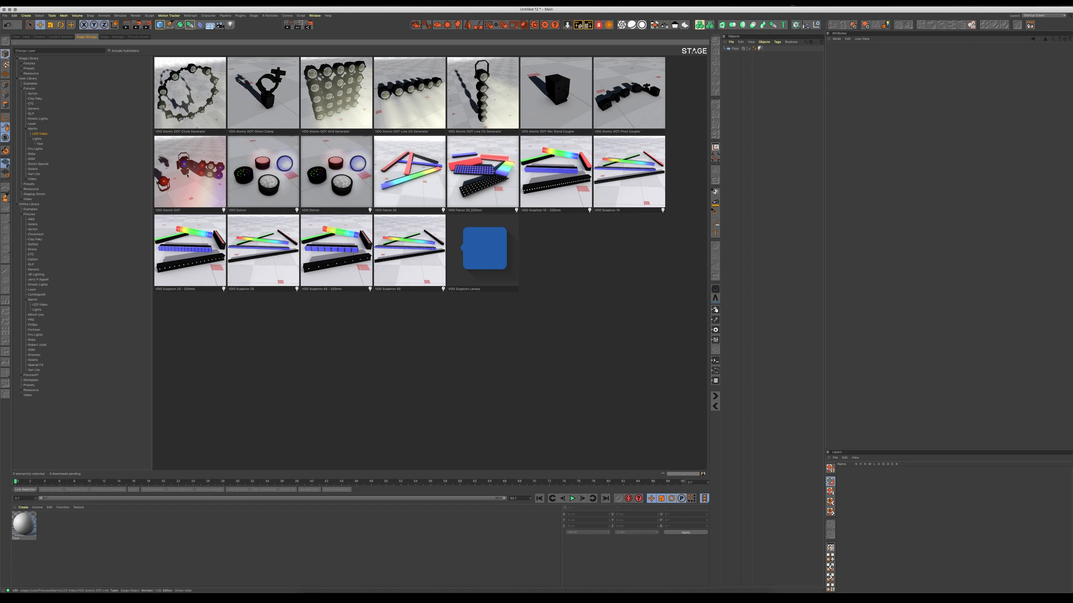
{"action": "double_click", "coordinate": [190, 176]}
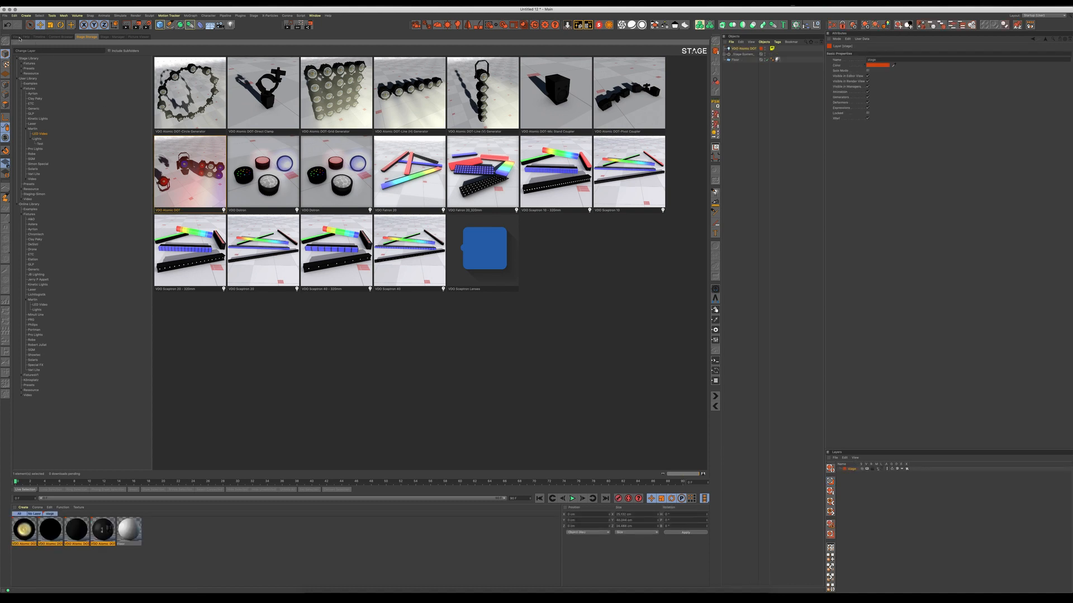
{"action": "left_click", "coordinate": [16, 36]}
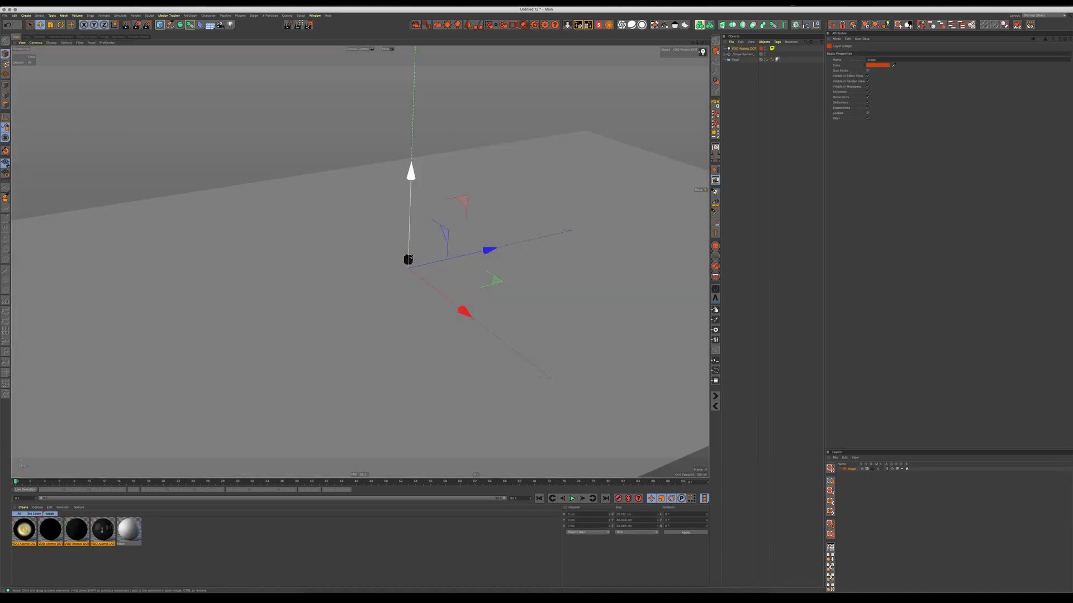
{"action": "right_click_drag", "start_coordinate": [412, 244], "coordinate": [478, 213], "text": "alt"}
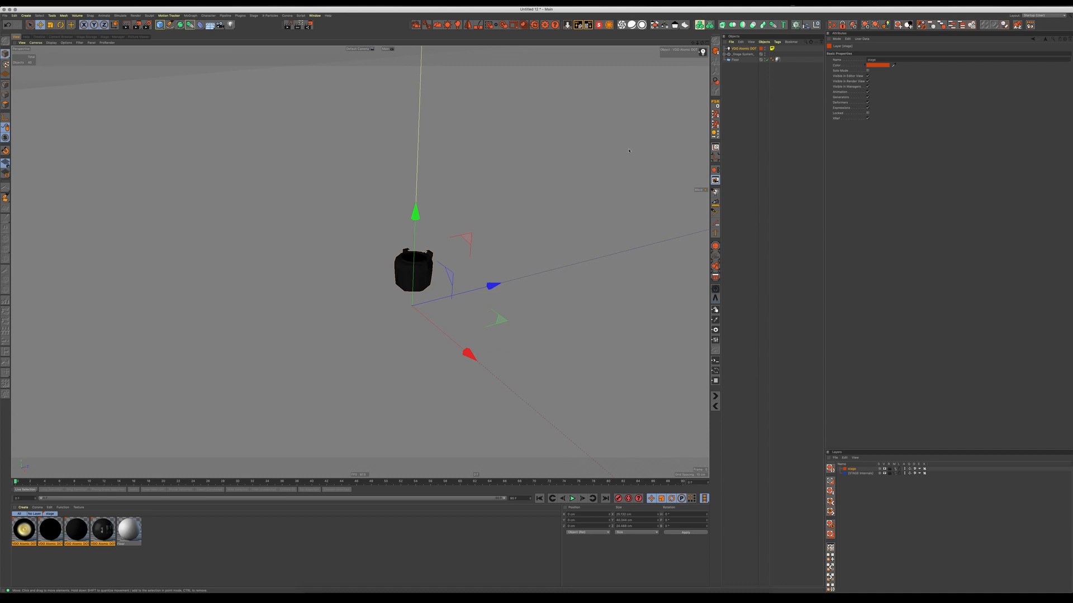
Try out the Atomic DOT light's pan and tilt controls, and undo both adjustments
{"action": "left_click", "coordinate": [744, 48]}
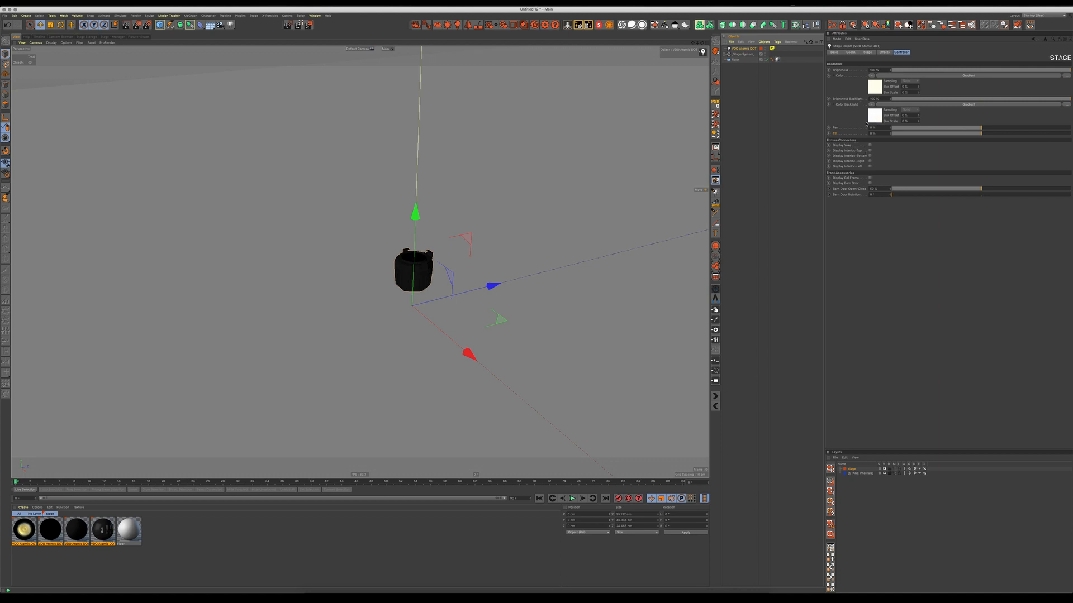
{"action": "mouse_move", "coordinate": [983, 128]}
{"action": "left_mouse_down"}
{"action": "mouse_move", "coordinate": [965, 128]}
{"action": "mouse_move", "coordinate": [1019, 136]}
{"action": "mouse_move", "coordinate": [994, 133]}
{"action": "left_mouse_up"}
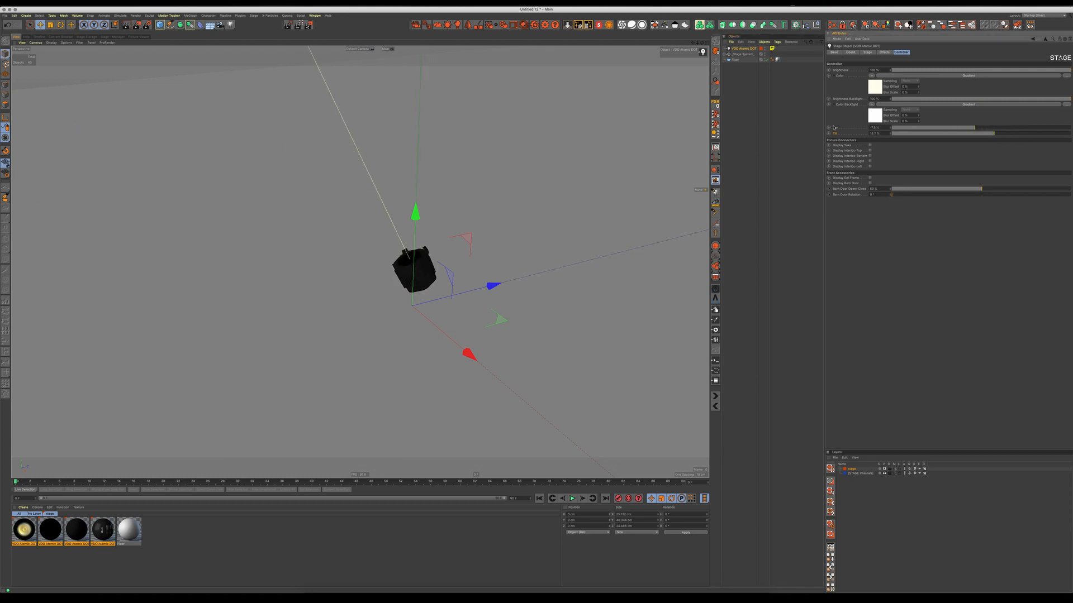
{"action": "key", "text": "super+z"}
{"action": "key", "text": "super+z"}
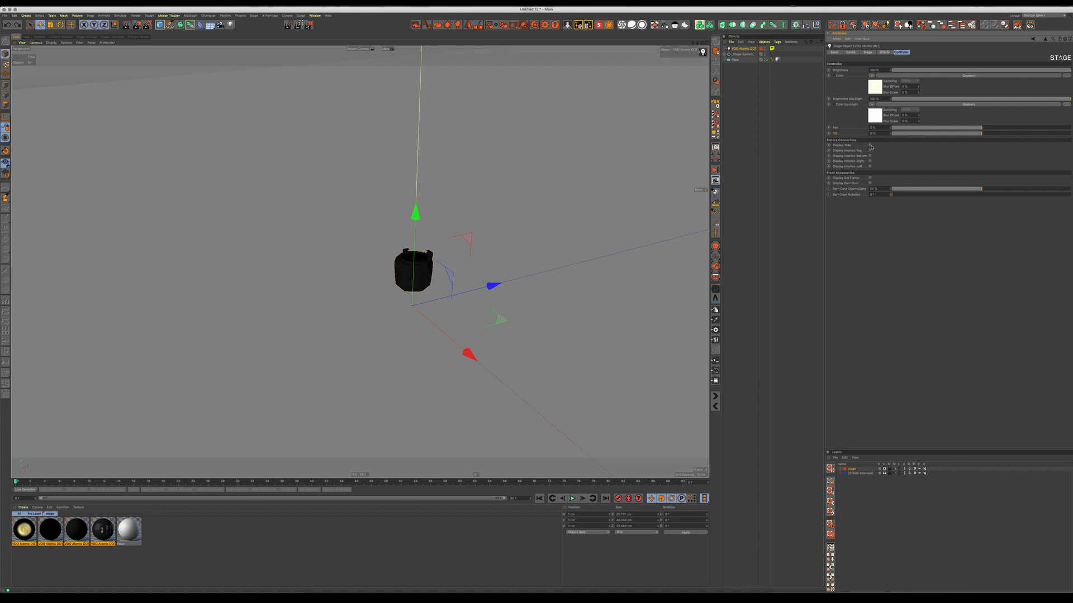
Display the yoke and the clamp on the Atomic DOT light
{"action": "left_click", "coordinate": [870, 146]}
{"action": "left_click", "coordinate": [868, 52]}
{"action": "left_click", "coordinate": [830, 86]}
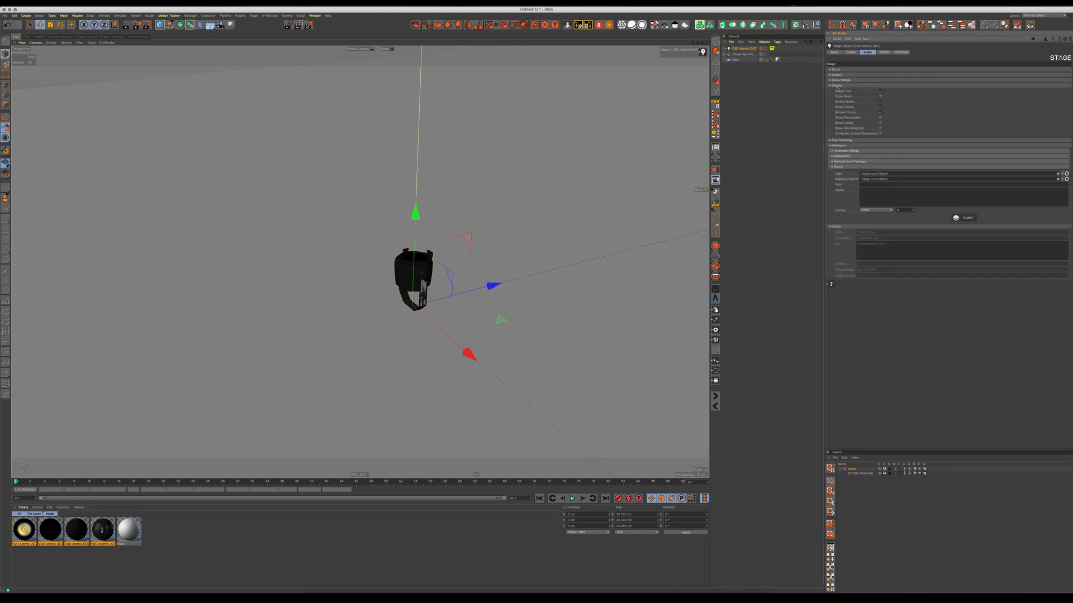
{"action": "left_click", "coordinate": [881, 124]}
Raise the light above the floor and rotate it 180° so that it hangs upside down
{"action": "left_click_drag", "start_coordinate": [419, 242], "coordinate": [422, 191]}
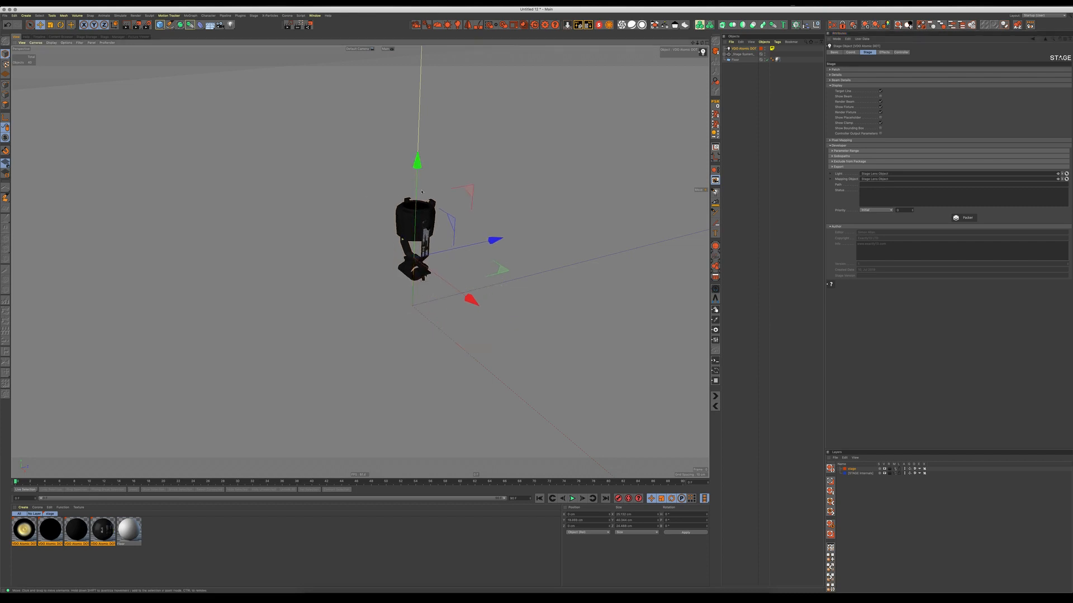
{"action": "key", "text": "r"}
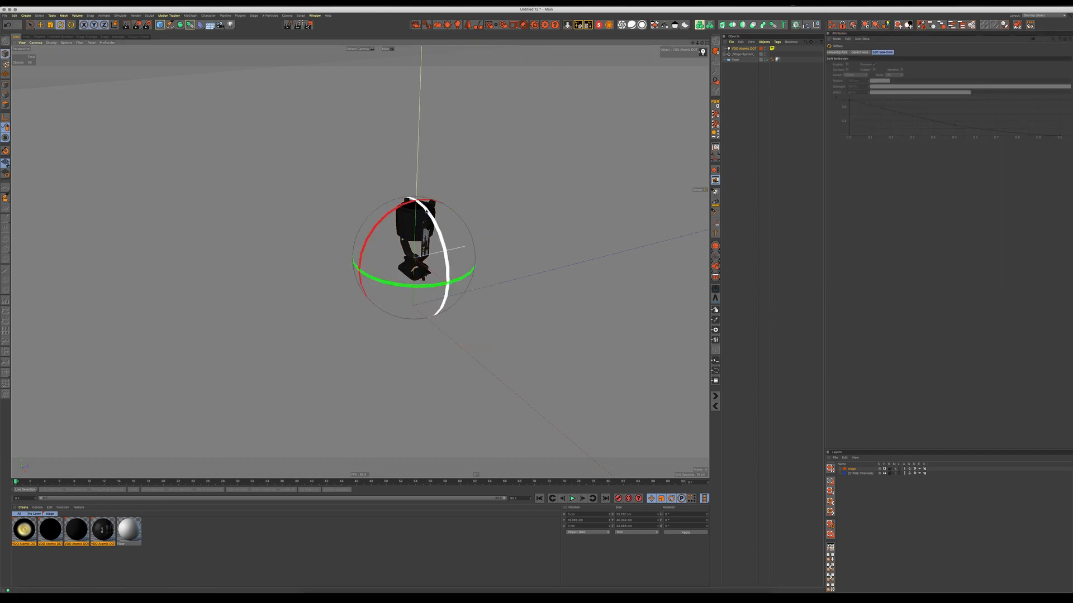
{"action": "left_click_drag", "start_coordinate": [442, 321], "coordinate": [416, 273]}
{"action": "key", "text": "e"}
Set the hanging light's tilt to about 39% and its pan to about -33% in its controller settings
{"action": "left_click", "coordinate": [744, 49]}
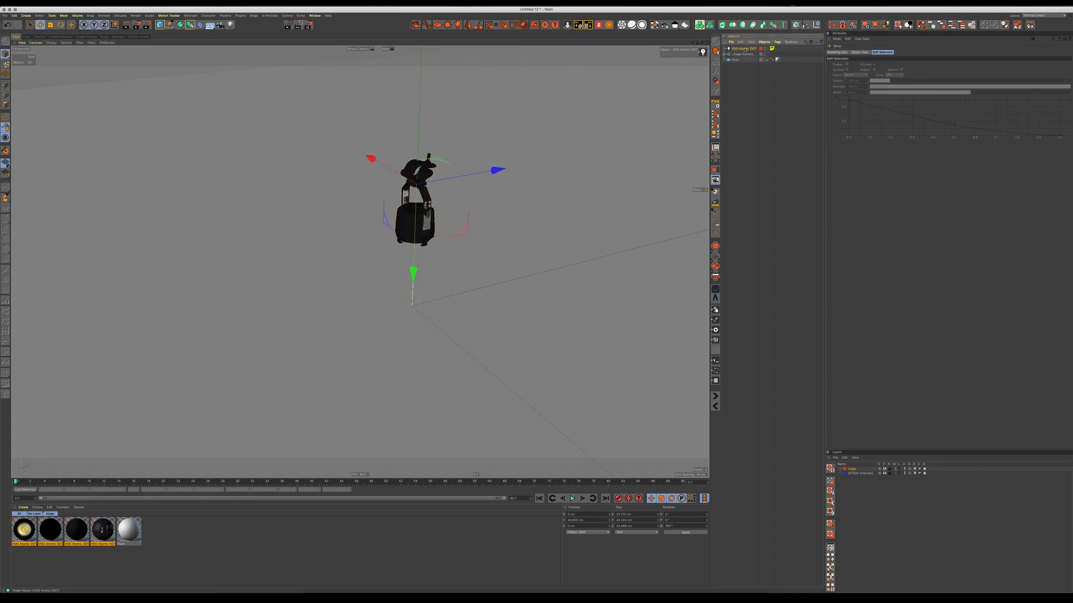
{"action": "left_click", "coordinate": [830, 85]}
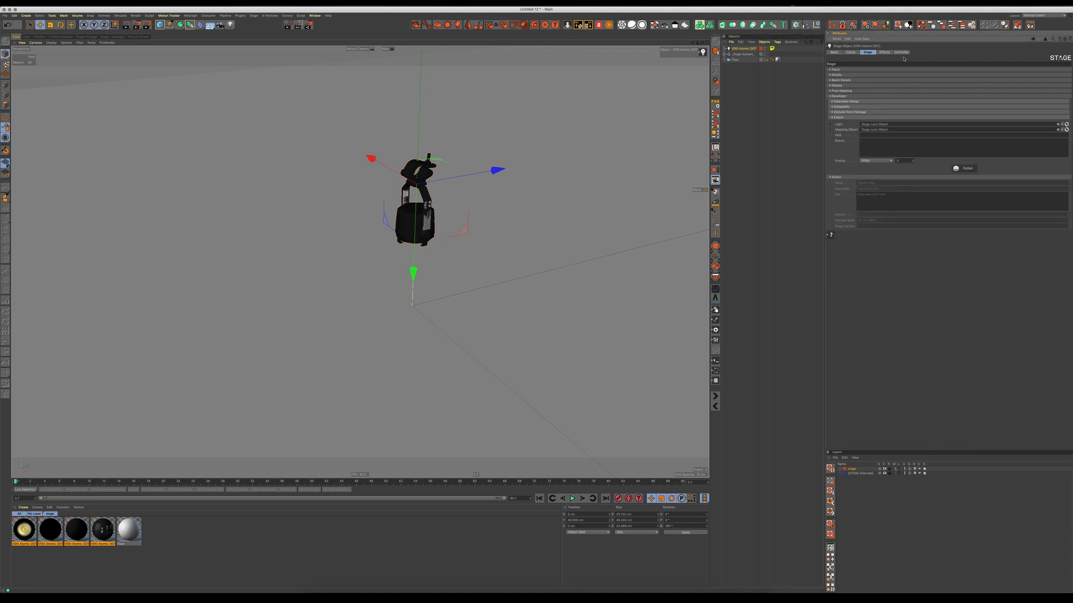
{"action": "left_click", "coordinate": [901, 52]}
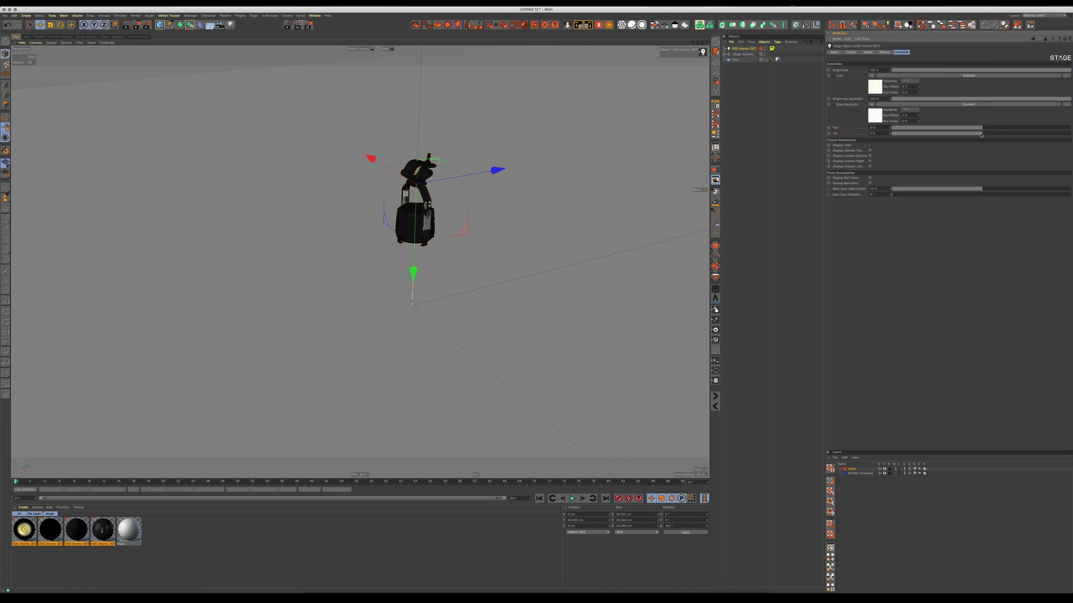
{"action": "left_click_drag", "start_coordinate": [981, 135], "coordinate": [951, 128]}
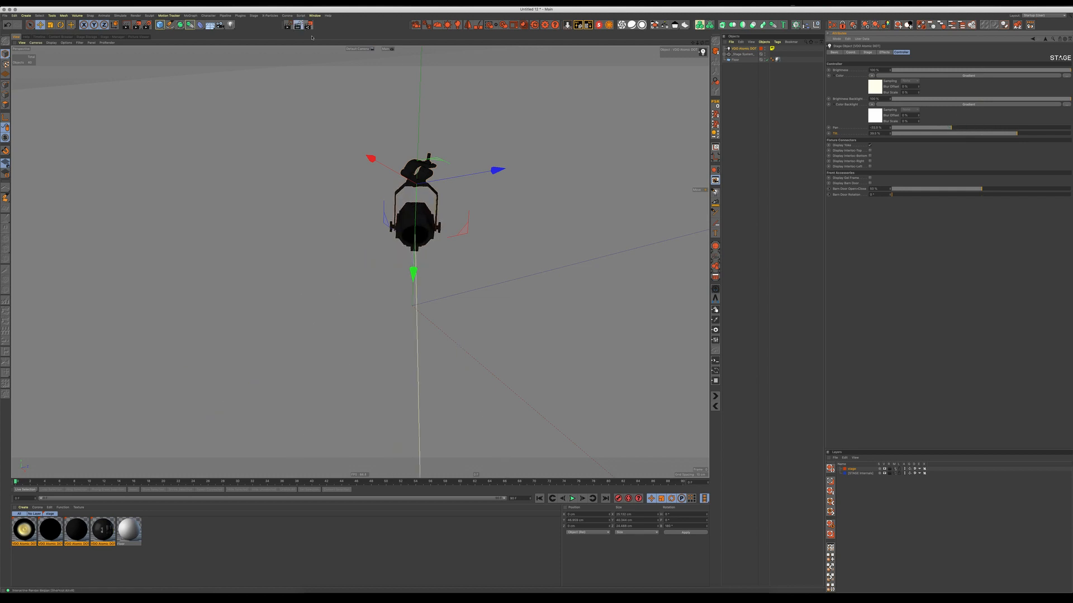
Change the light's backlight gradient colour to blue while previewing the fixture in the interactive render region
{"action": "right_click_drag", "start_coordinate": [419, 222], "coordinate": [436, 187], "text": "alt"}
{"action": "middle_click_drag", "start_coordinate": [435, 186], "coordinate": [392, 237], "text": "alt"}
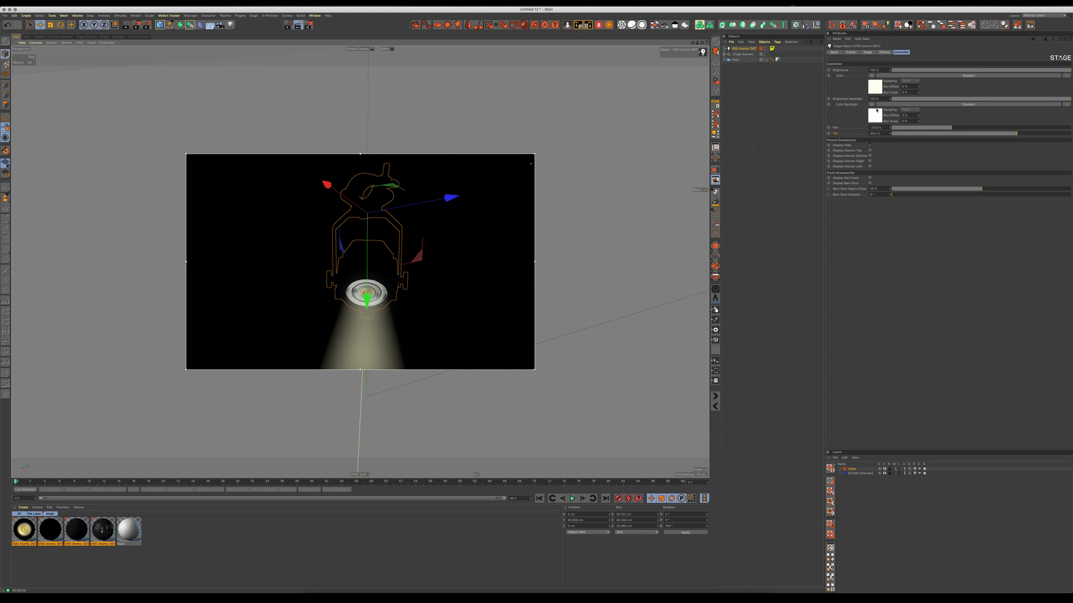
{"action": "left_click", "coordinate": [876, 118]}
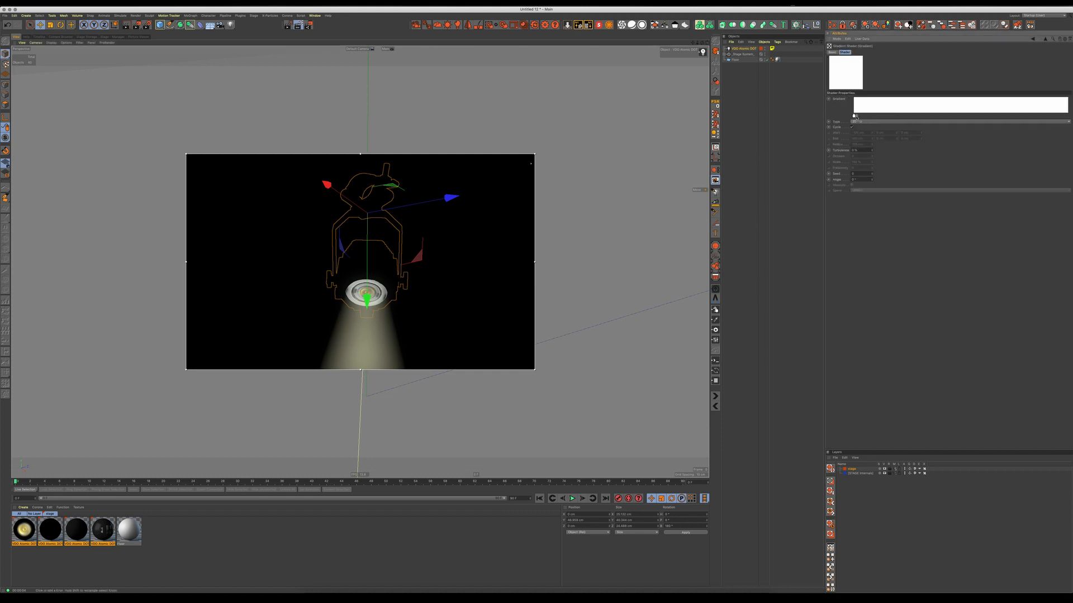
{"action": "double_click", "coordinate": [854, 116]}
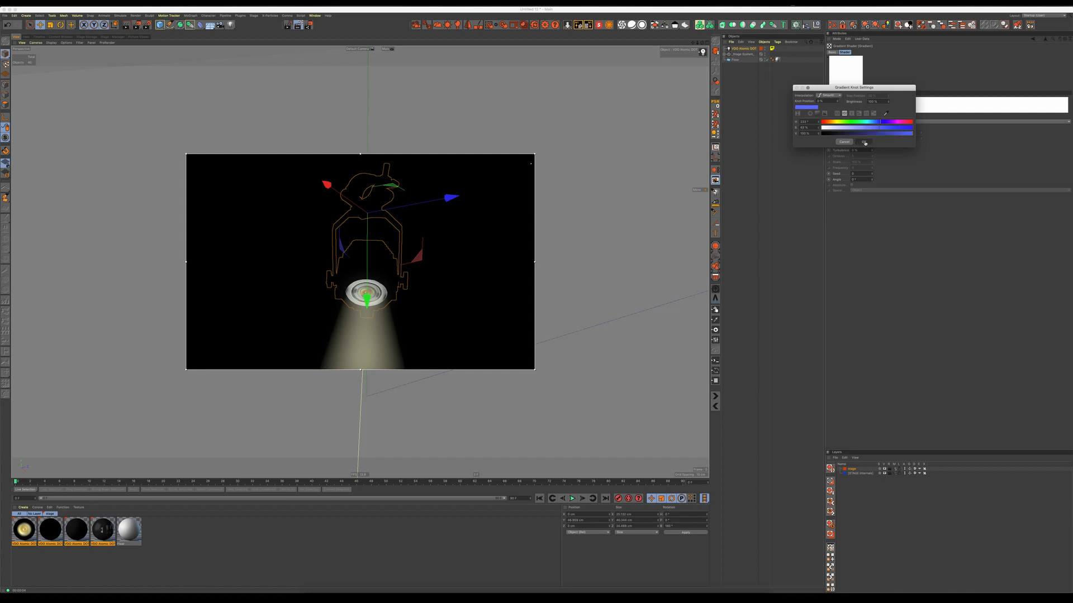
{"action": "left_click", "coordinate": [864, 142]}
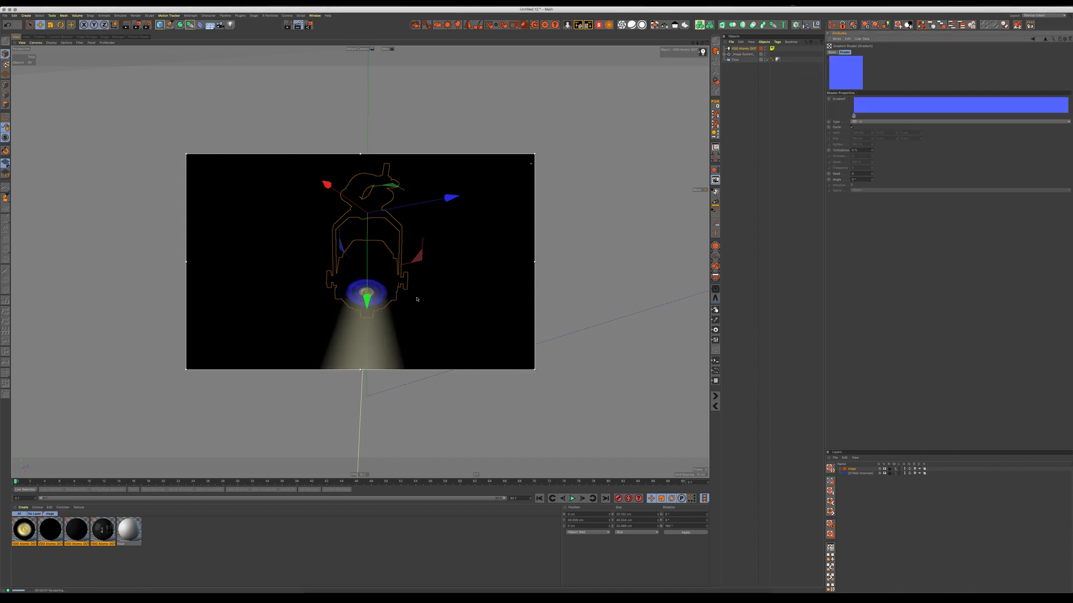
Set the light's main brightness back to 100% and its backlight gradient colour back to white
{"action": "left_click", "coordinate": [1044, 39]}
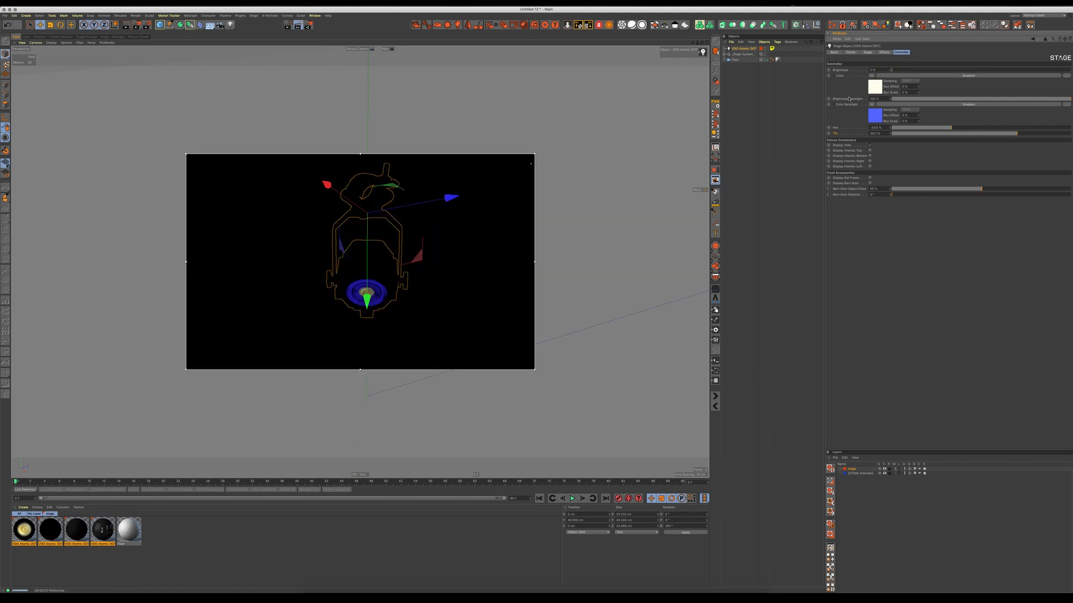
{"action": "left_click_drag", "start_coordinate": [897, 71], "coordinate": [1070, 71]}
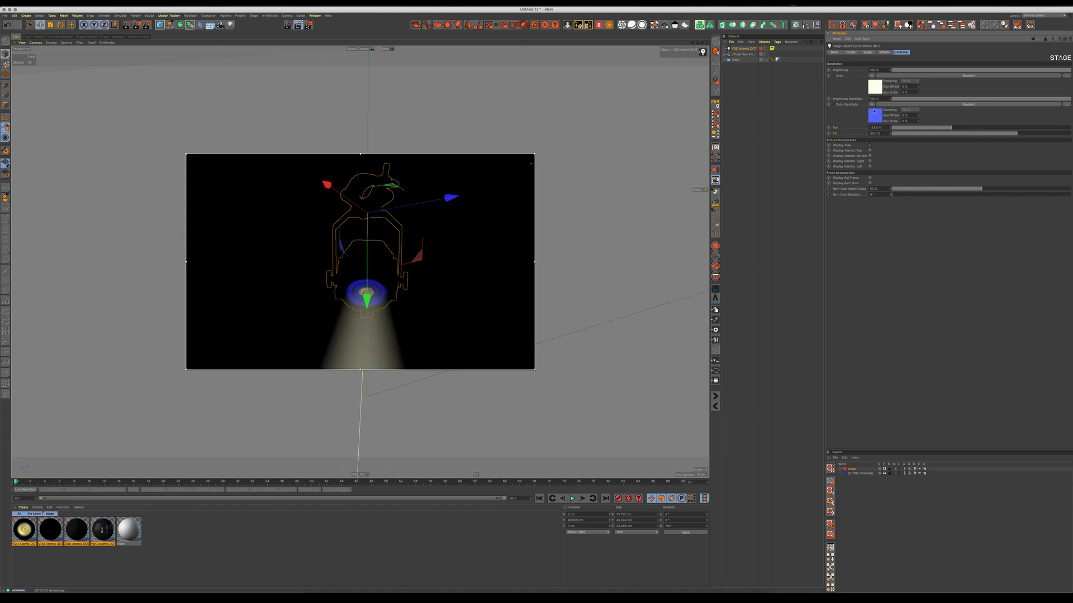
{"action": "left_click", "coordinate": [874, 112]}
{"action": "double_click", "coordinate": [874, 116]}
{"action": "left_click_drag", "start_coordinate": [849, 128], "coordinate": [838, 128]}
{"action": "left_click", "coordinate": [881, 143]}
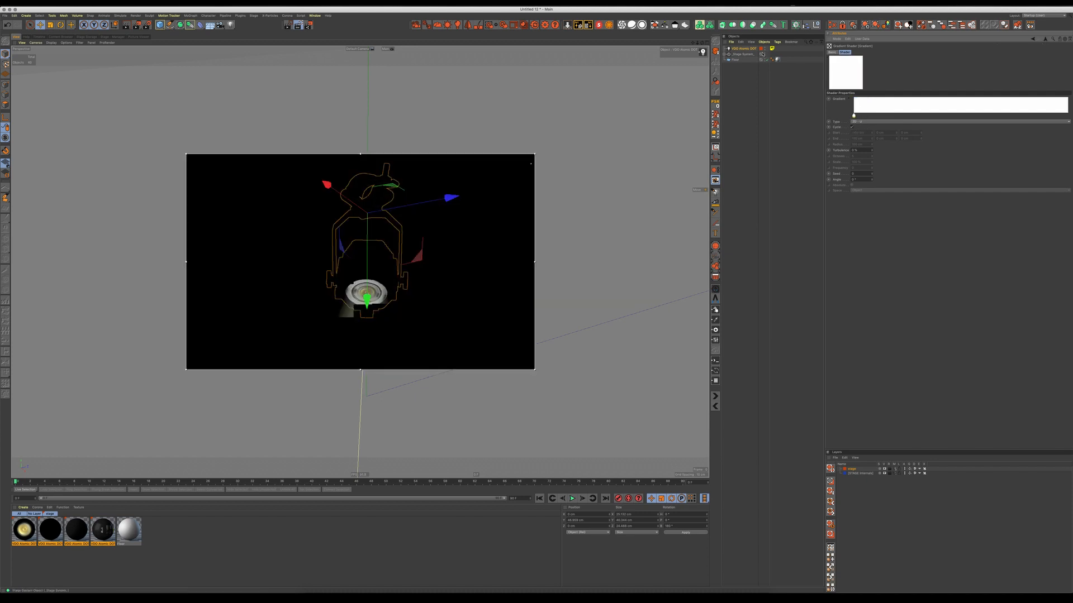
Close the interactive render region and hide the light's clamp and yoke
{"action": "left_click", "coordinate": [744, 49]}
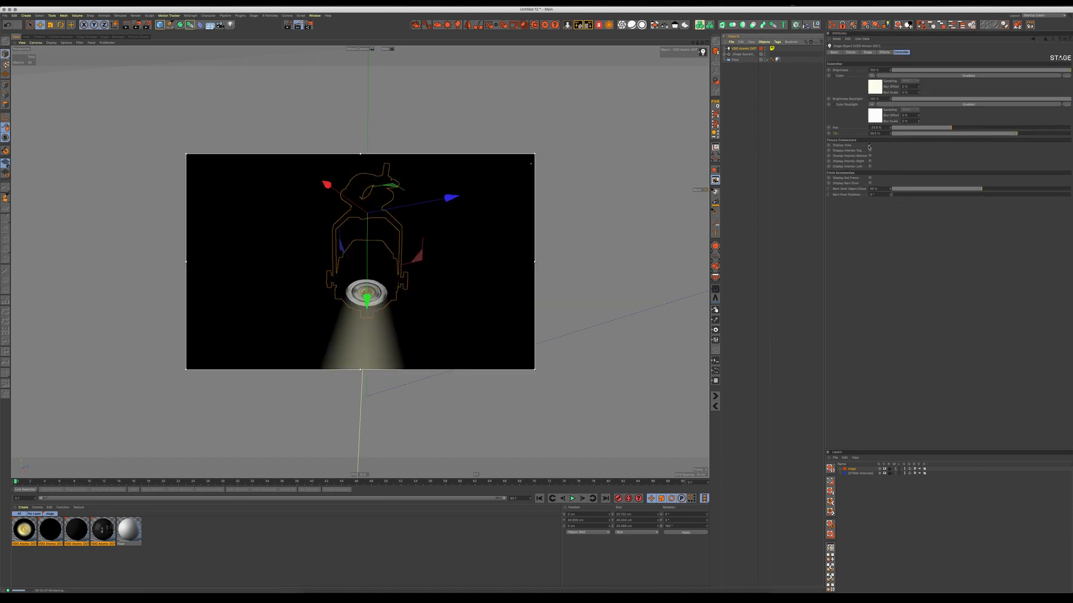
{"action": "key", "text": "alt+r"}
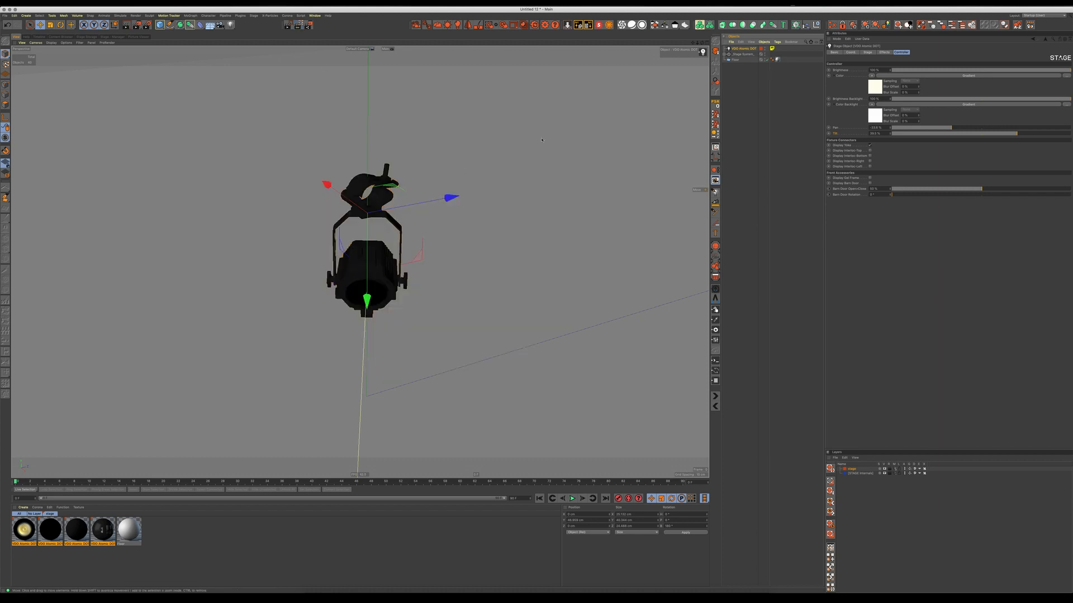
{"action": "left_click", "coordinate": [867, 53]}
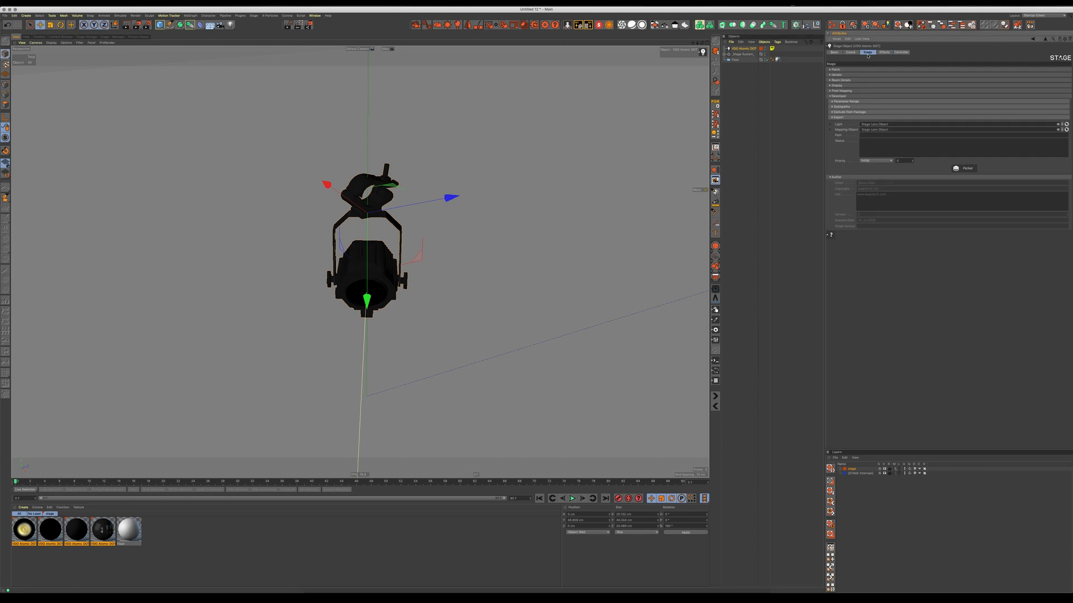
{"action": "left_click", "coordinate": [830, 86]}
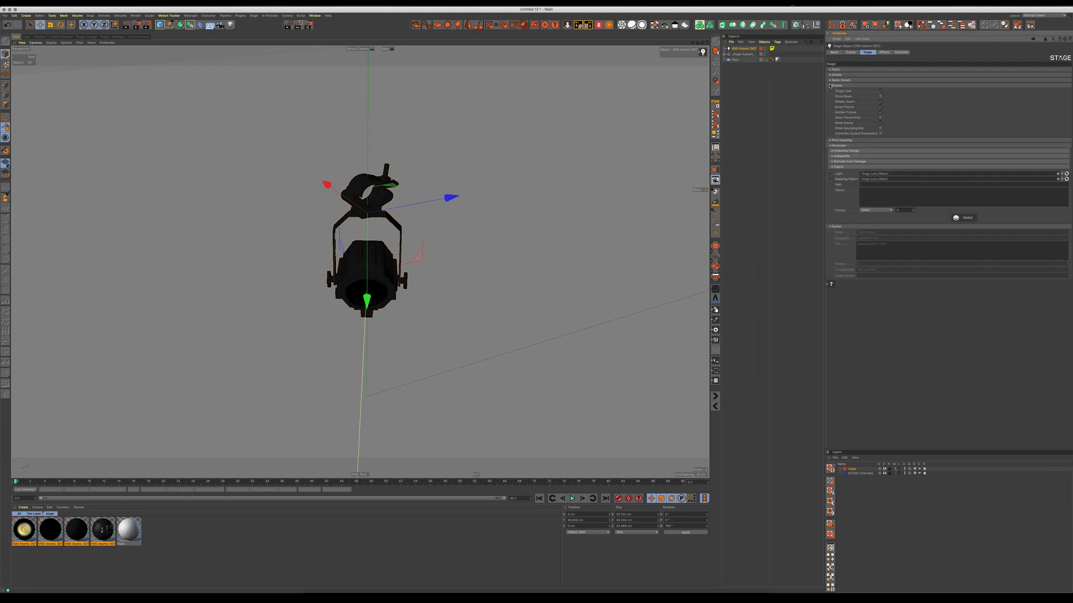
{"action": "left_click", "coordinate": [881, 122]}
{"action": "left_click", "coordinate": [899, 52]}
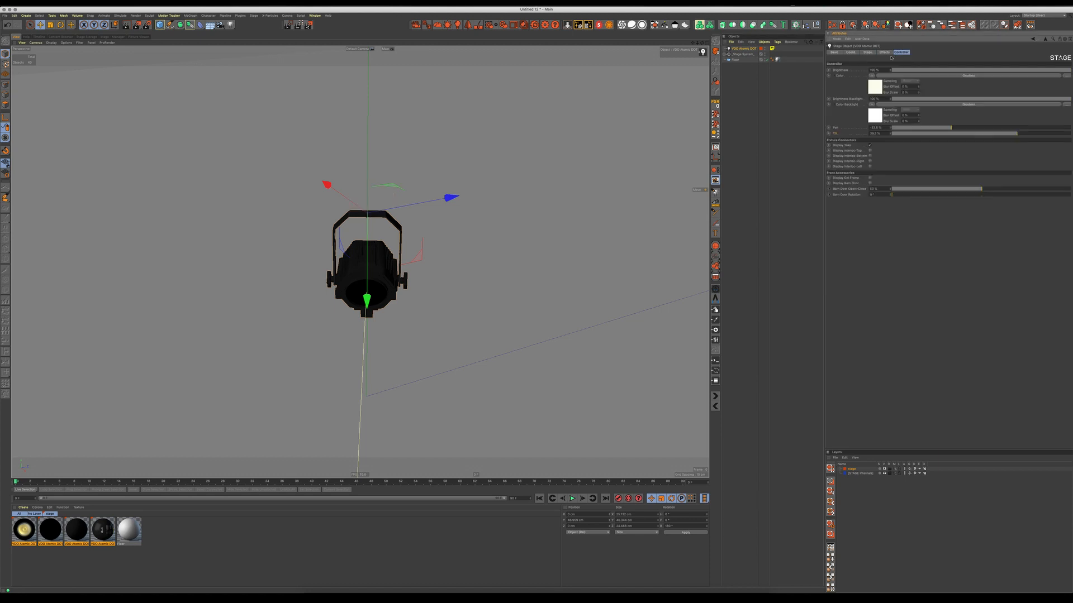
{"action": "left_click", "coordinate": [870, 146]}
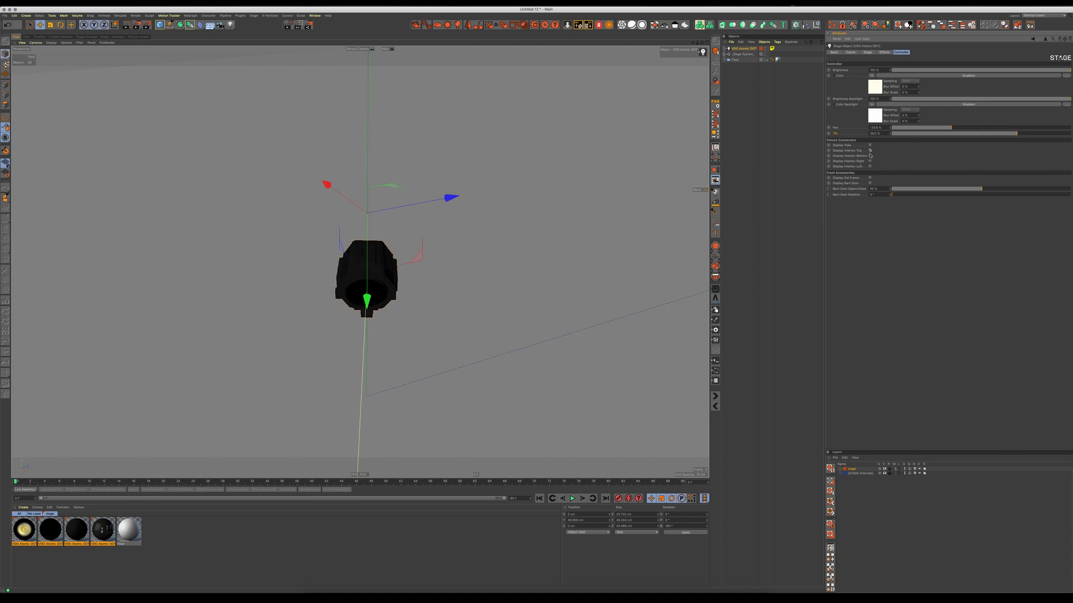
Display the bottom, right and left accessories on the light's housing and view them from several sides
{"action": "left_click_drag", "start_coordinate": [373, 263], "coordinate": [456, 229], "text": "alt"}
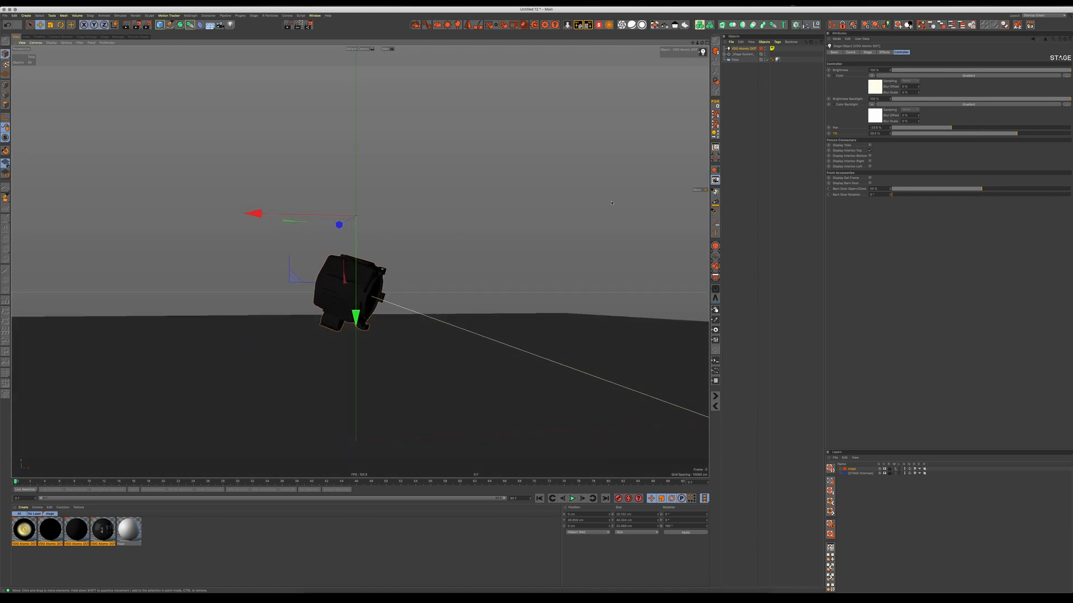
{"action": "left_click", "coordinate": [870, 156]}
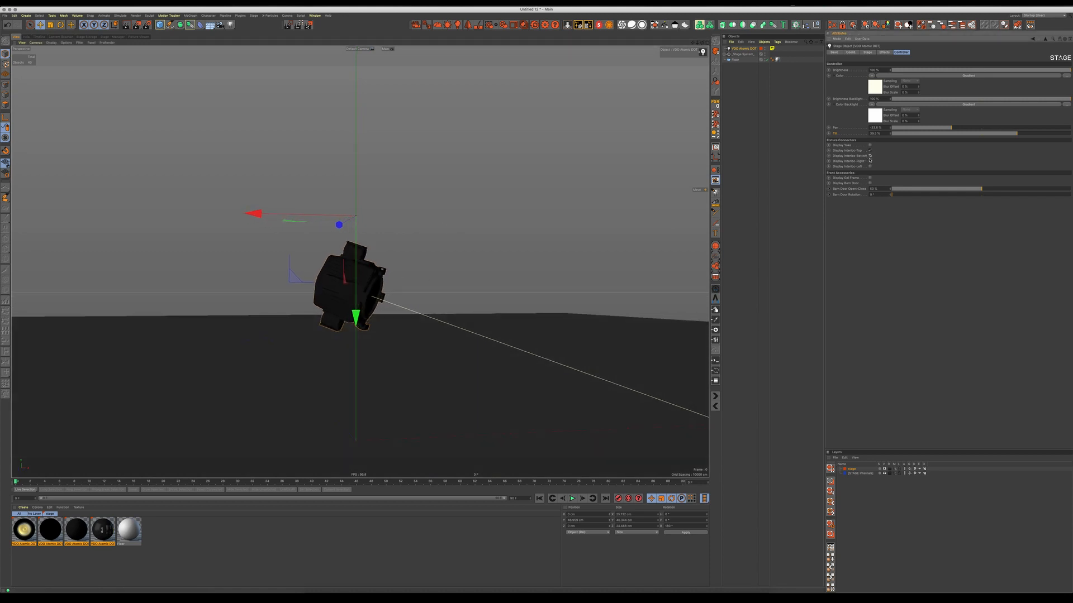
{"action": "left_click", "coordinate": [870, 162]}
{"action": "left_click", "coordinate": [870, 166]}
{"action": "left_click_drag", "start_coordinate": [335, 280], "coordinate": [402, 276], "text": "alt"}
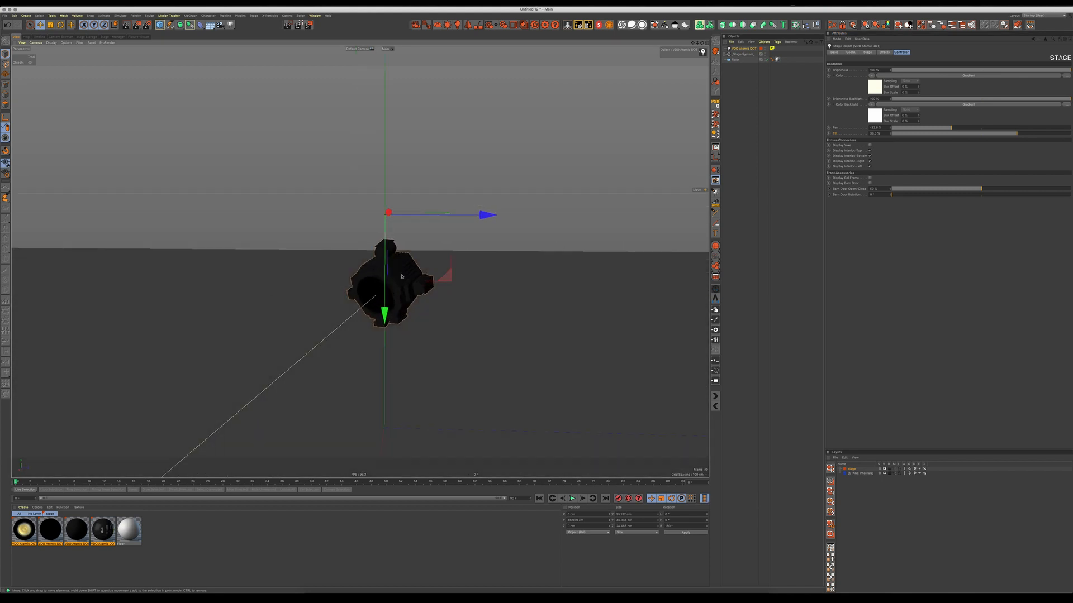
Hide the right, bottom and left accessories on the light's housing
{"action": "left_click", "coordinate": [870, 162]}
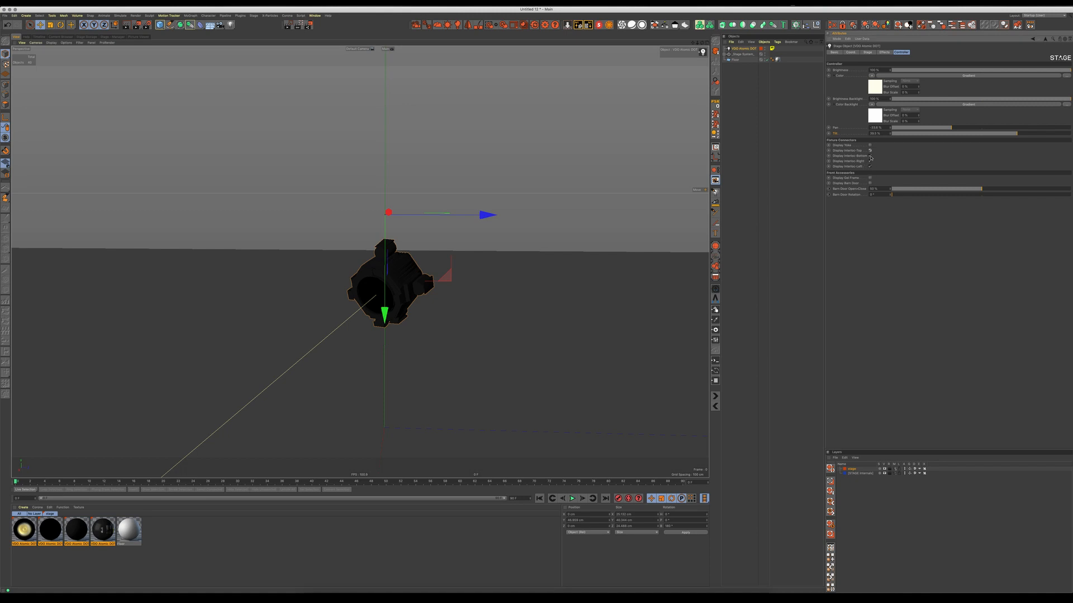
{"action": "left_click", "coordinate": [870, 156]}
{"action": "left_click", "coordinate": [870, 167]}
Display the barn door on the light's front, with its opening at about 31% and its rotation at about 50°
{"action": "left_click", "coordinate": [870, 178]}
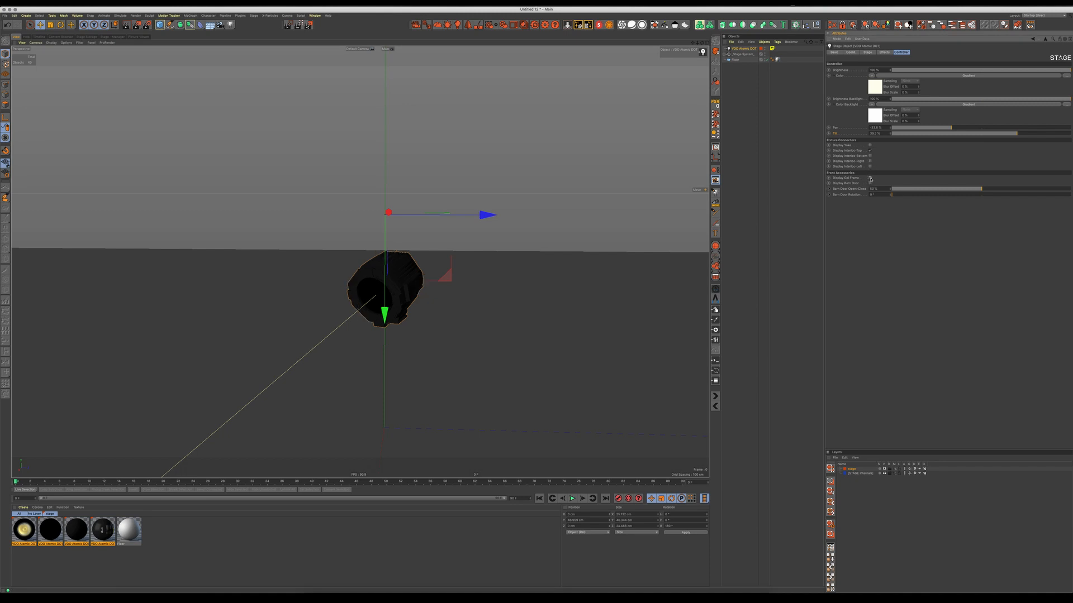
{"action": "left_click", "coordinate": [869, 183]}
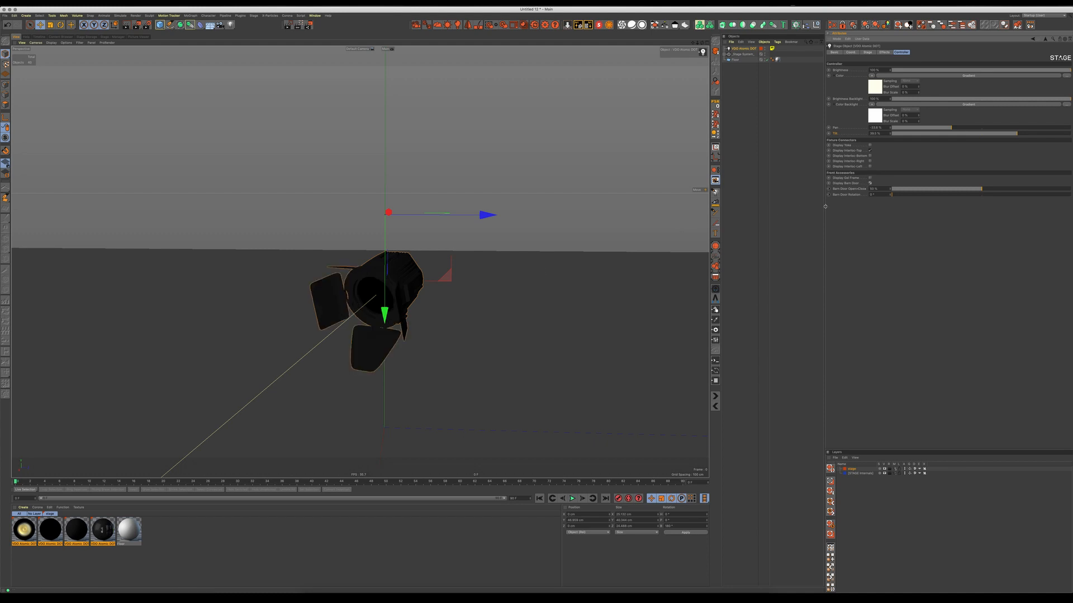
{"action": "left_click_drag", "start_coordinate": [981, 189], "coordinate": [939, 195]}
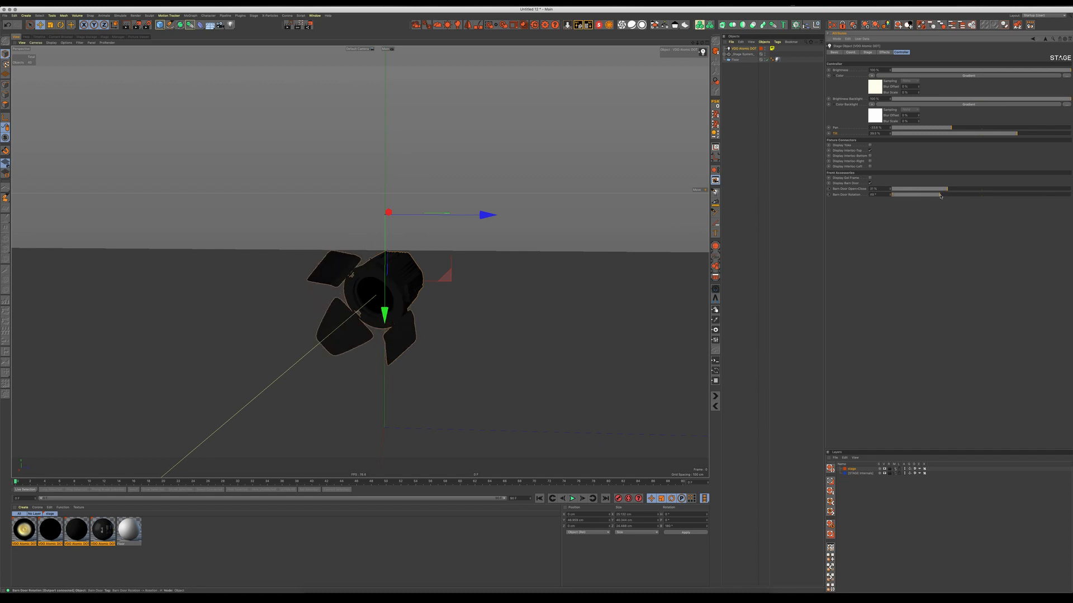
Preview the light with its barn door from the front in an interactive render region and close the region
{"action": "mouse_move", "coordinate": [422, 293]}
{"action": "left_mouse_down", "text": "alt"}
{"action": "mouse_move", "coordinate": [459, 288]}
{"action": "mouse_move", "coordinate": [416, 291]}
{"action": "left_mouse_up", "text": "alt"}
{"action": "left_click_drag", "start_coordinate": [277, 285], "coordinate": [383, 268], "text": "alt"}
{"action": "right_click_drag", "start_coordinate": [383, 268], "coordinate": [404, 240], "text": "alt"}
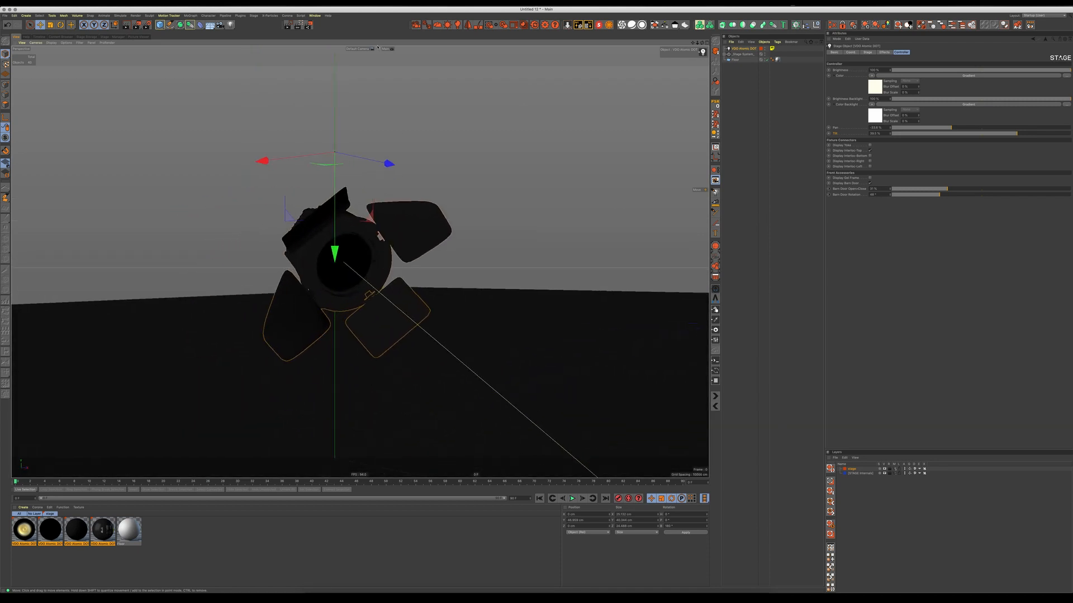
{"action": "left_click", "coordinate": [298, 25]}
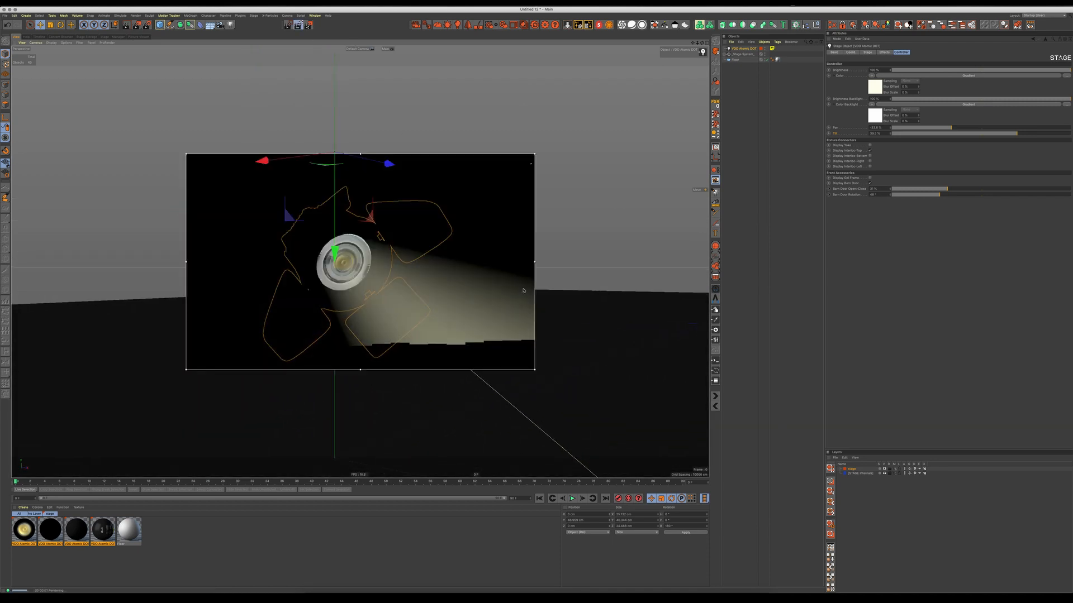
{"action": "left_click", "coordinate": [599, 205]}
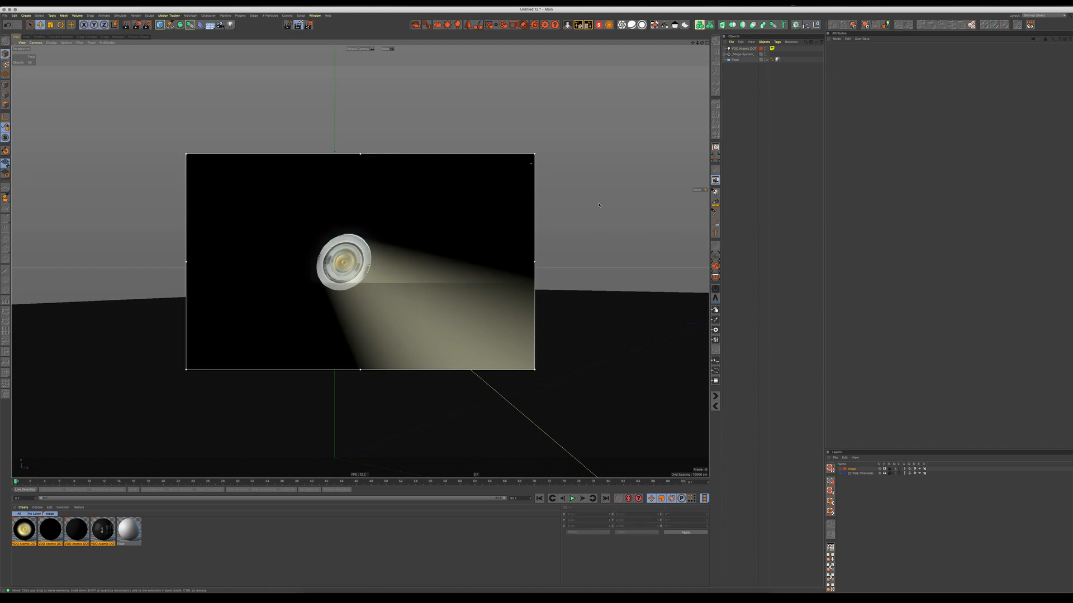
{"action": "key", "text": "alt+r"}
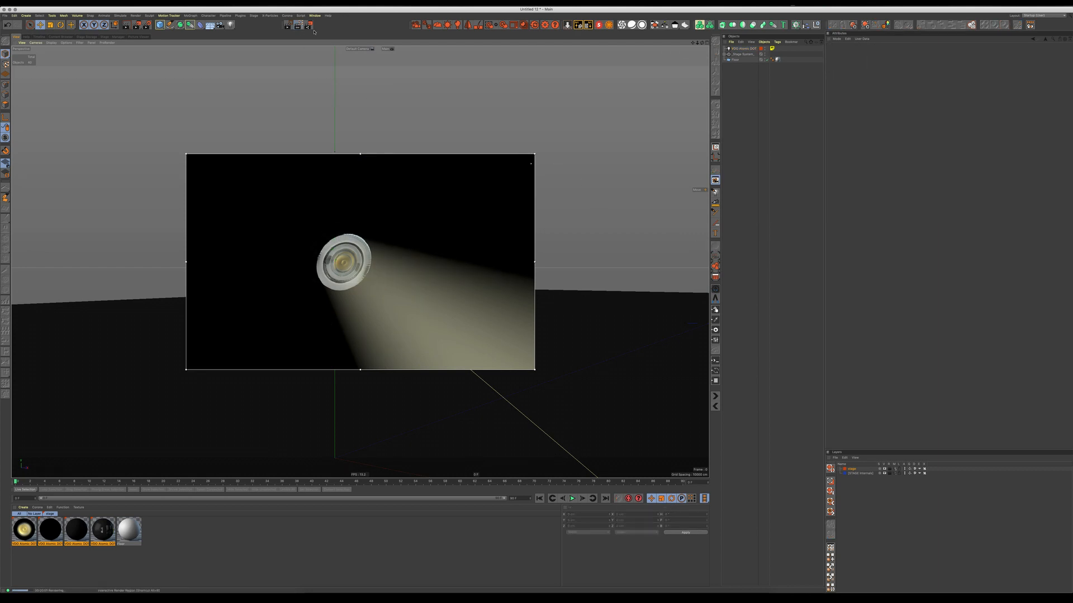
Hide the light's barn door and display the right accessory on its housing
{"action": "left_click", "coordinate": [743, 48]}
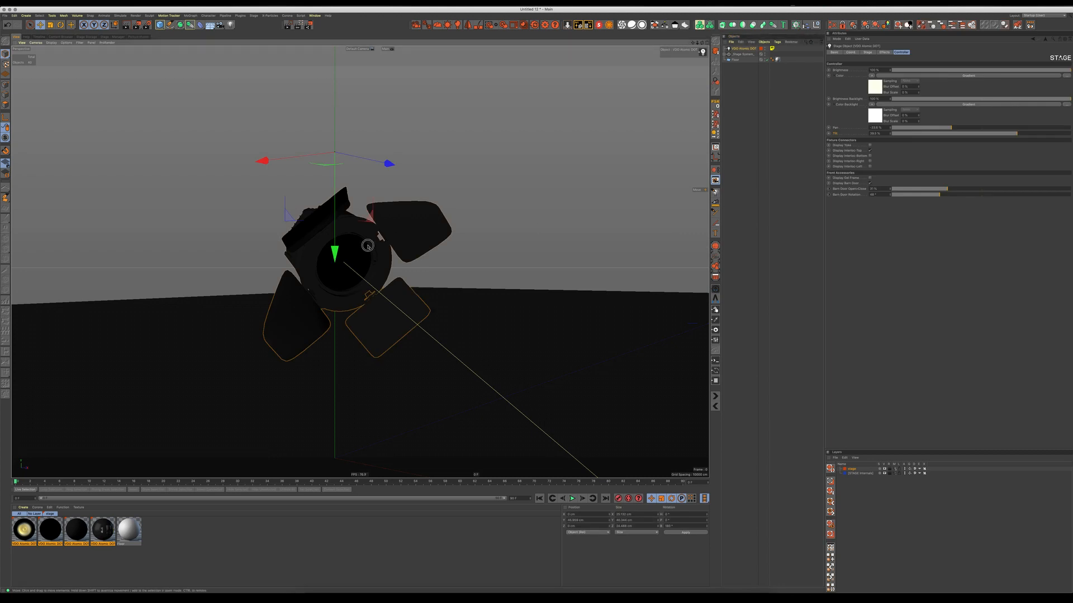
{"action": "left_click_drag", "start_coordinate": [368, 245], "coordinate": [321, 263], "text": "alt"}
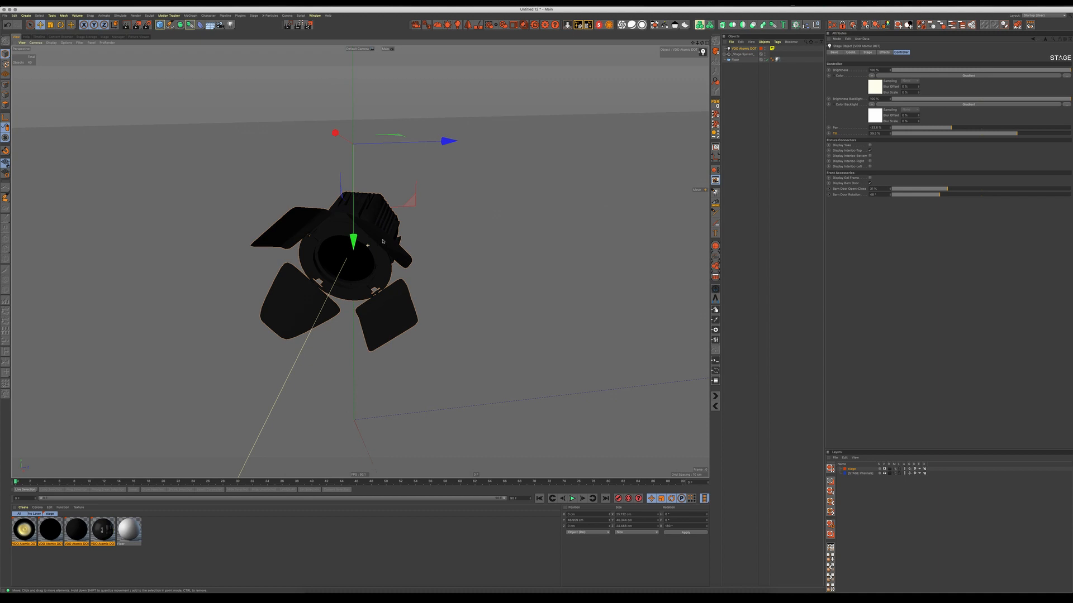
{"action": "left_click", "coordinate": [870, 183]}
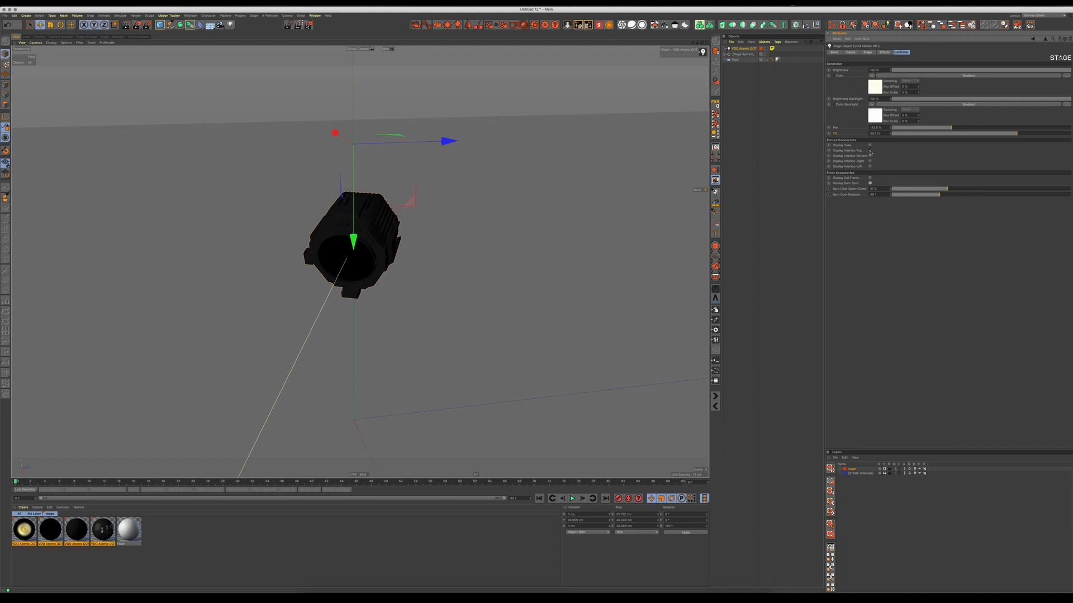
{"action": "left_click", "coordinate": [870, 150]}
{"action": "left_click", "coordinate": [870, 161]}
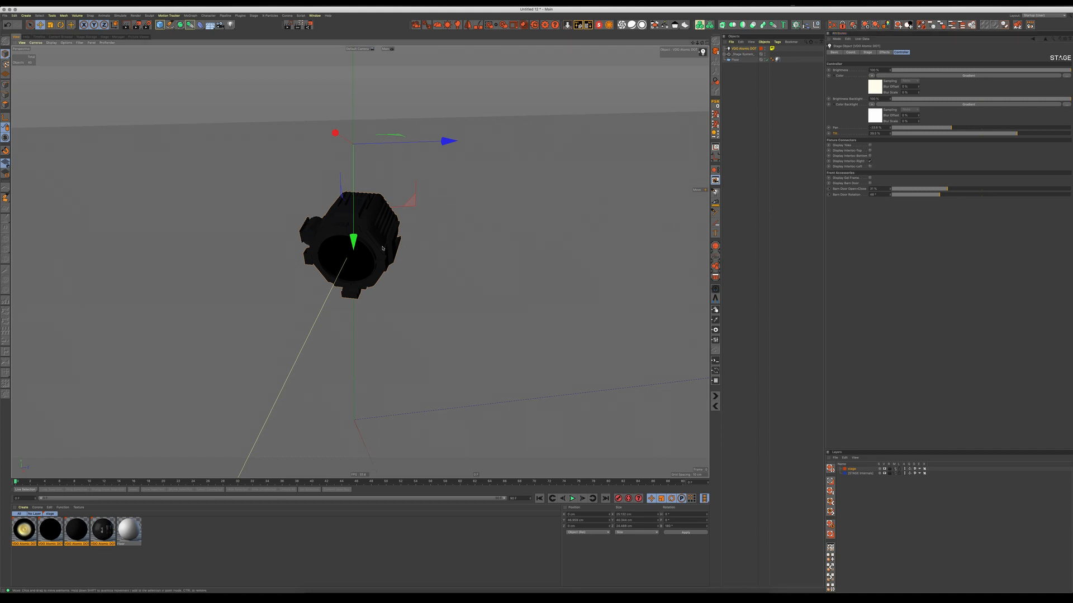
{"action": "left_click_drag", "start_coordinate": [413, 246], "coordinate": [456, 258], "text": "alt"}
{"action": "middle_click_drag", "start_coordinate": [455, 258], "coordinate": [529, 254], "text": "alt"}
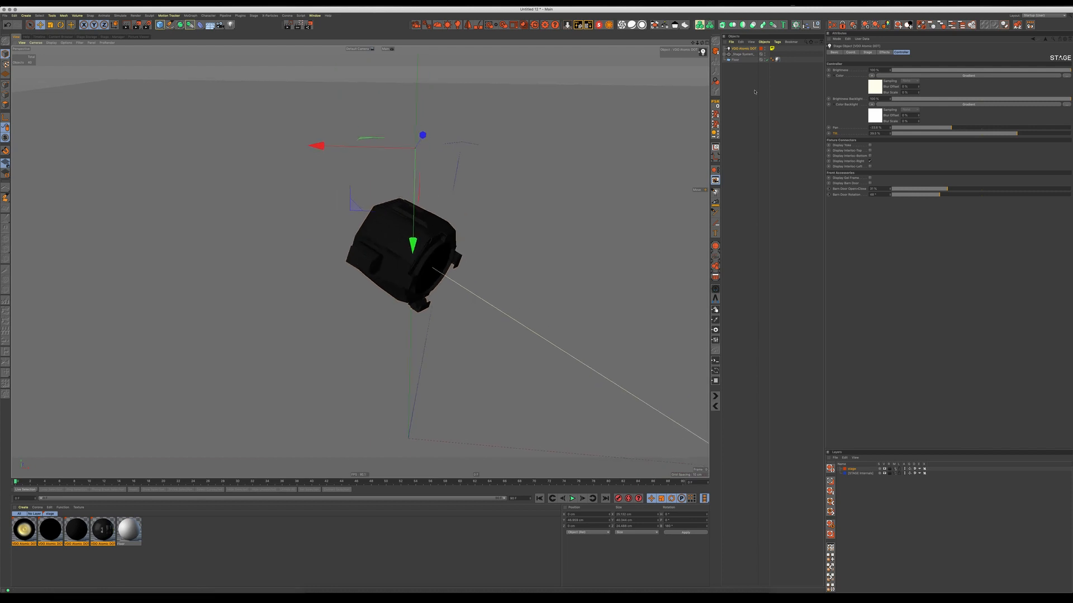
Duplicate the light and attach the copy to the original's side with the Magnet Snapping Tool, aligning both housings
{"action": "left_click", "coordinate": [744, 49]}
{"action": "key", "text": "super+c"}
{"action": "key", "text": "super+v"}
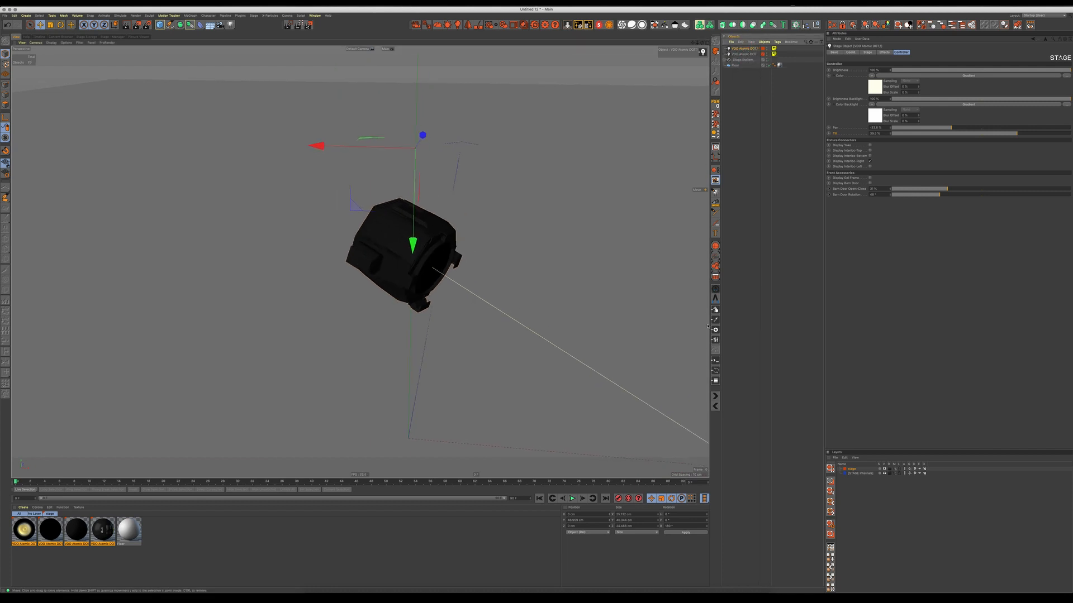
{"action": "left_click", "coordinate": [715, 299]}
{"action": "left_click_drag", "start_coordinate": [413, 247], "coordinate": [369, 271]}
{"action": "left_click_drag", "start_coordinate": [340, 271], "coordinate": [304, 266], "text": "alt"}
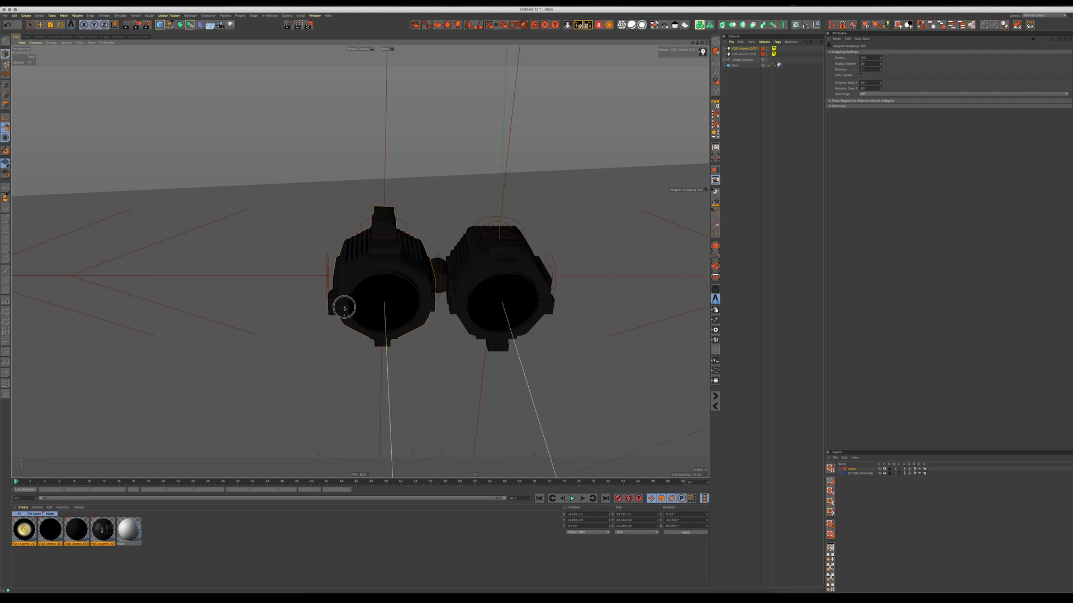
{"action": "left_click", "coordinate": [426, 294]}
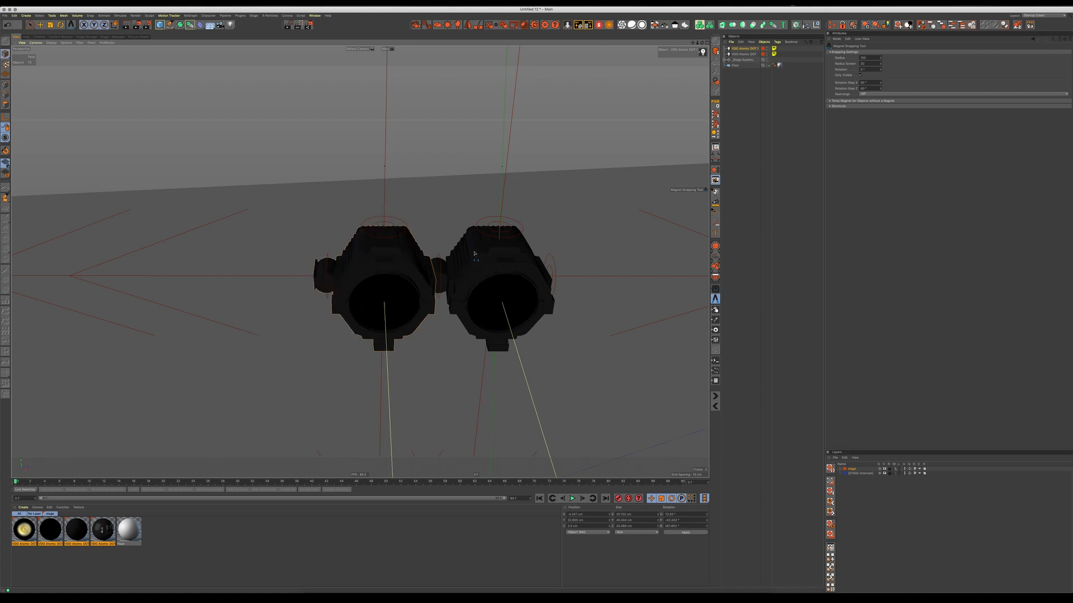
{"action": "mouse_move", "coordinate": [420, 306]}
{"action": "left_mouse_down", "text": "alt"}
{"action": "mouse_move", "coordinate": [391, 307]}
{"action": "mouse_move", "coordinate": [431, 311]}
{"action": "left_mouse_up", "text": "alt"}
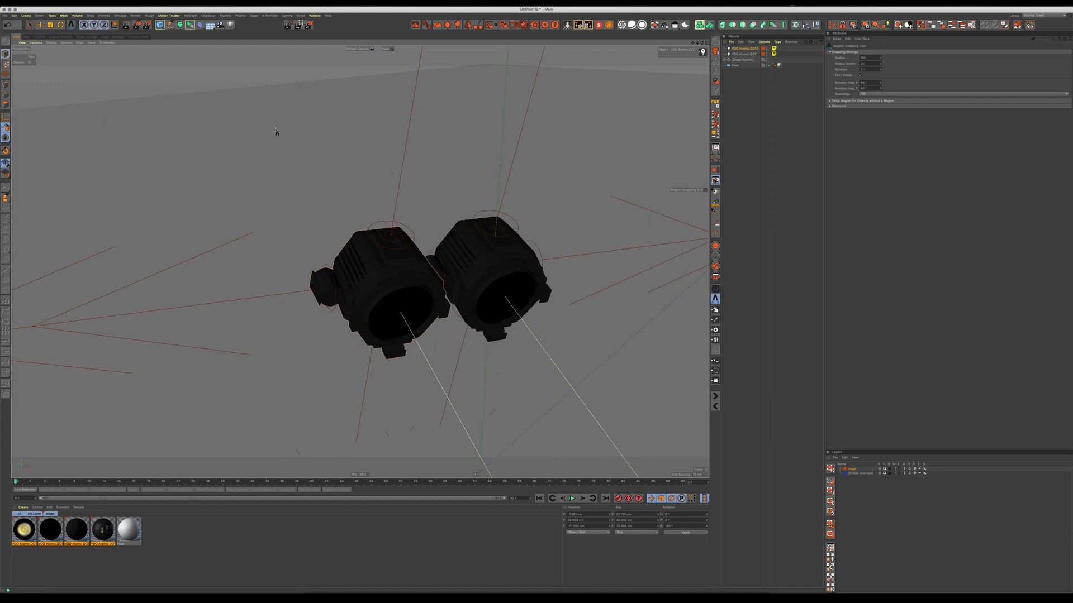
Review the VDO Atomic DOT accessories in the Stage library with enlarged thumbnails
{"action": "left_click", "coordinate": [94, 37]}
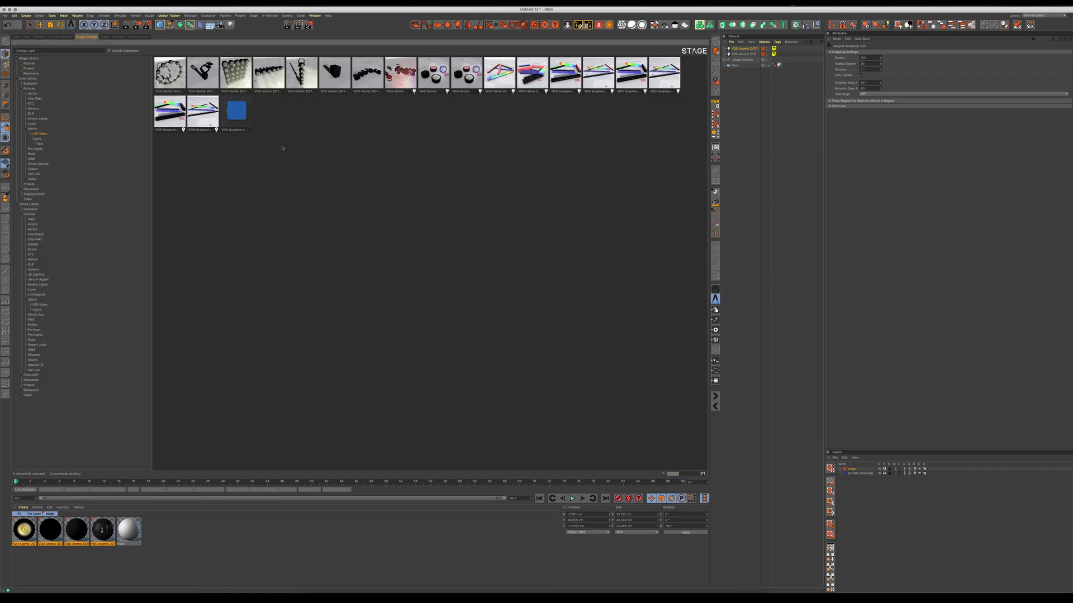
{"action": "left_click_drag", "start_coordinate": [681, 475], "coordinate": [693, 474]}
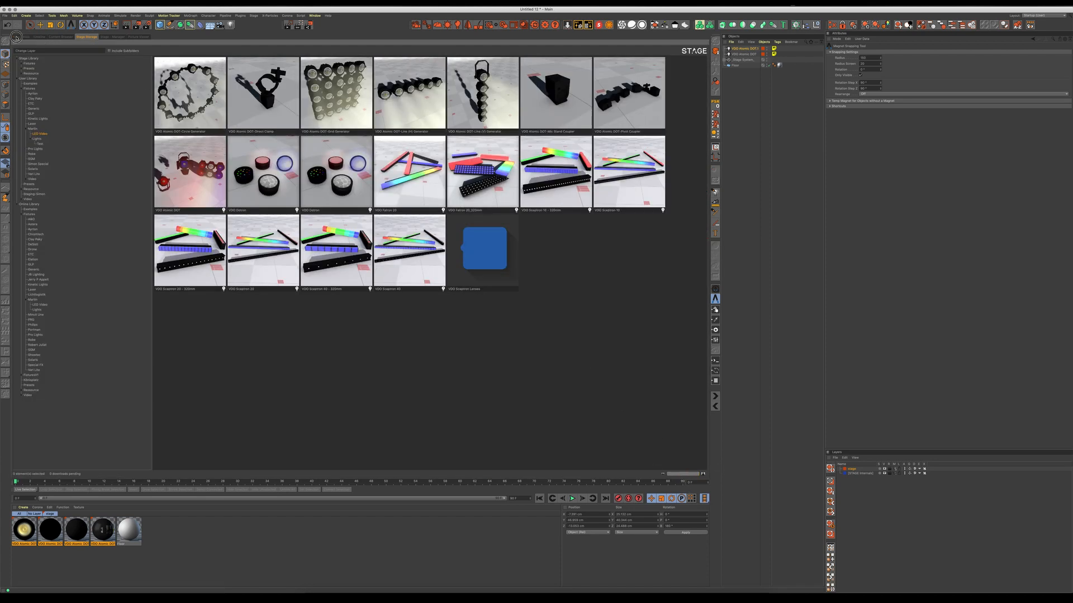
{"action": "left_click", "coordinate": [17, 37]}
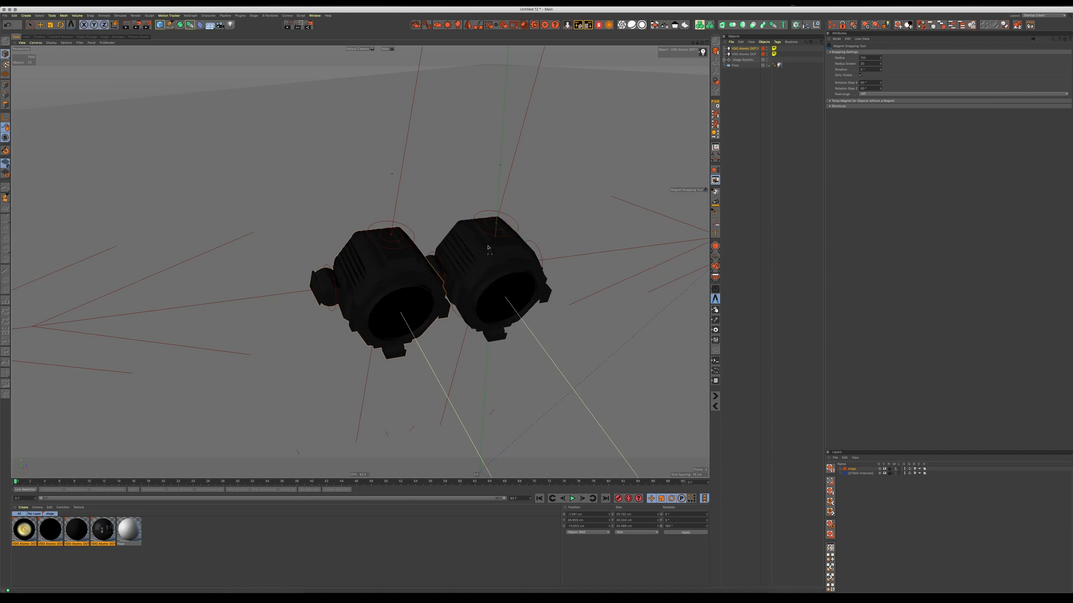
Duplicate the second light, snap the copy onto the row's free end and hide the copy's right accessory
{"action": "left_click_drag", "start_coordinate": [487, 247], "coordinate": [491, 238], "text": "alt"}
{"action": "middle_click_drag", "start_coordinate": [491, 238], "coordinate": [395, 243], "text": "alt"}
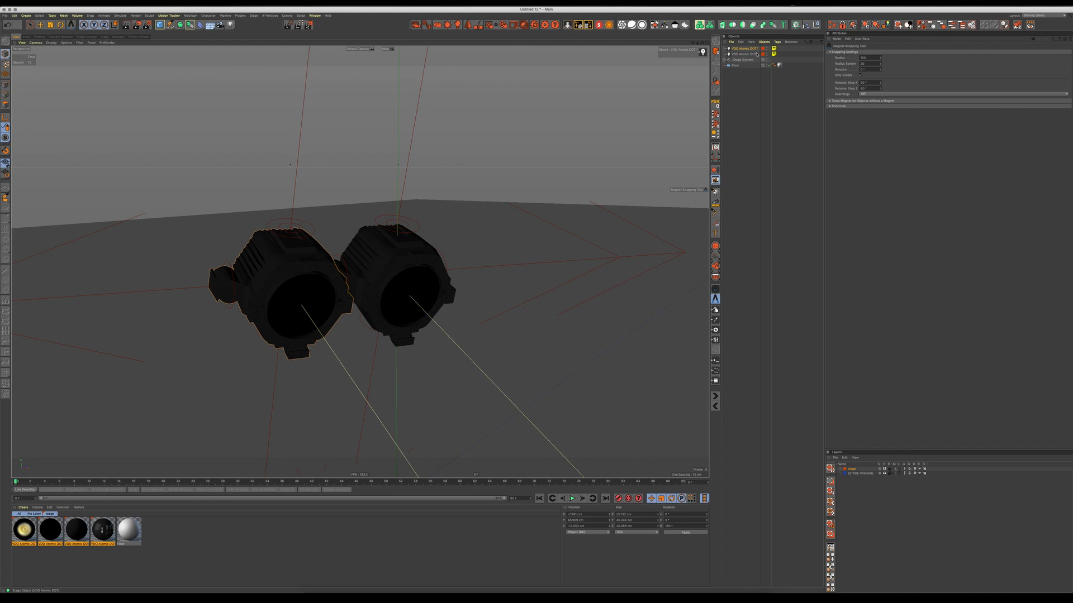
{"action": "left_click_drag", "start_coordinate": [743, 50], "coordinate": [744, 46], "text": "ctrl"}
{"action": "left_click_drag", "start_coordinate": [284, 289], "coordinate": [138, 284]}
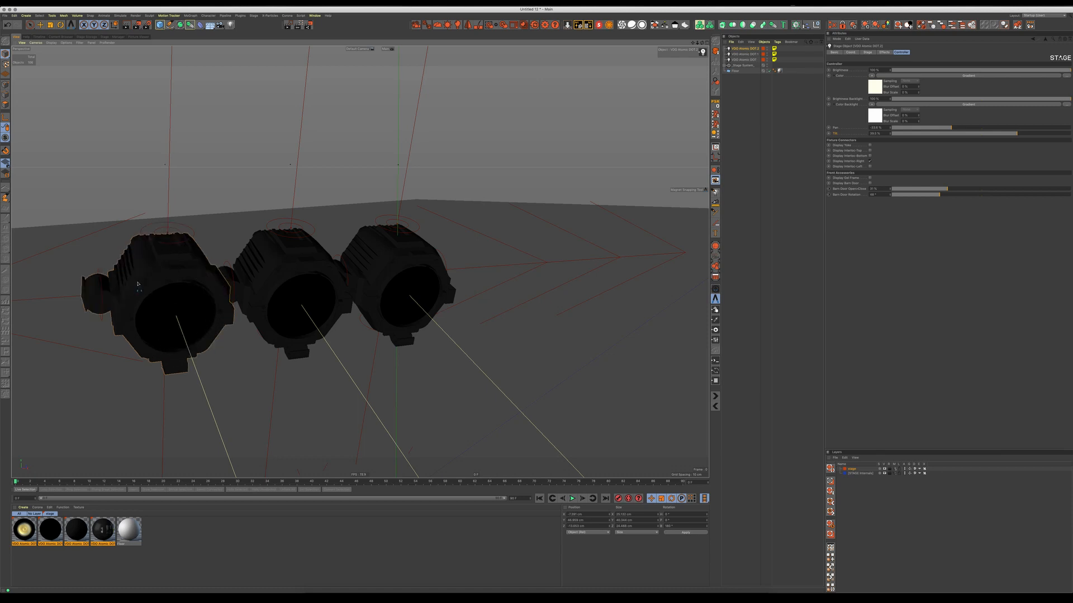
{"action": "left_click", "coordinate": [870, 162]}
{"action": "middle_click_drag", "start_coordinate": [366, 273], "coordinate": [467, 262], "text": "alt"}
{"action": "left_click_drag", "start_coordinate": [388, 281], "coordinate": [397, 294], "text": "alt"}
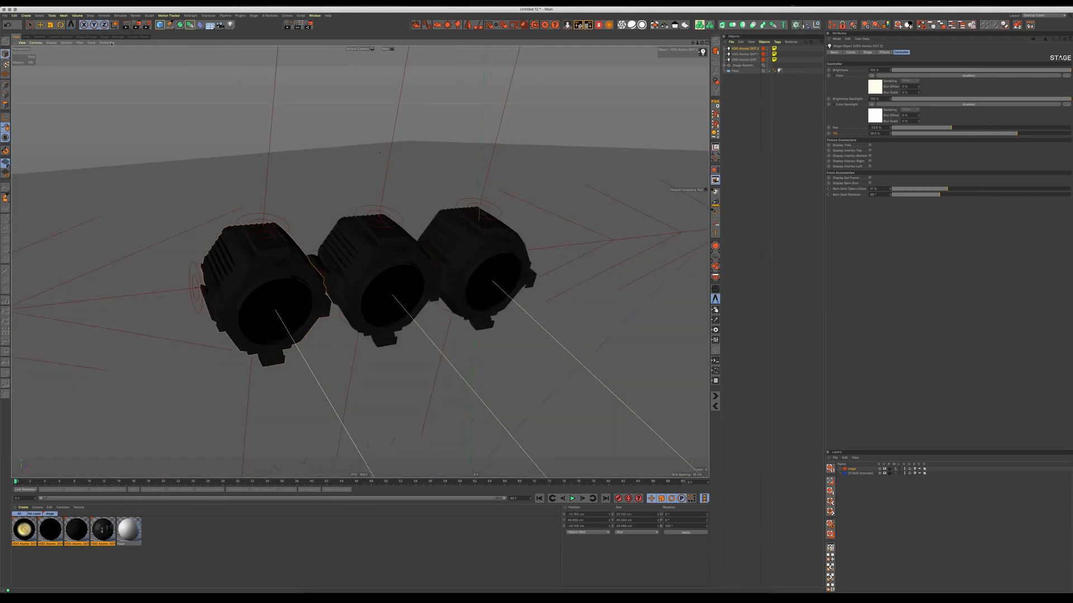
Load the VDO Atomic DOT Direct Clamp from the Stage library and snap it onto the middle light's top
{"action": "left_click", "coordinate": [87, 37]}
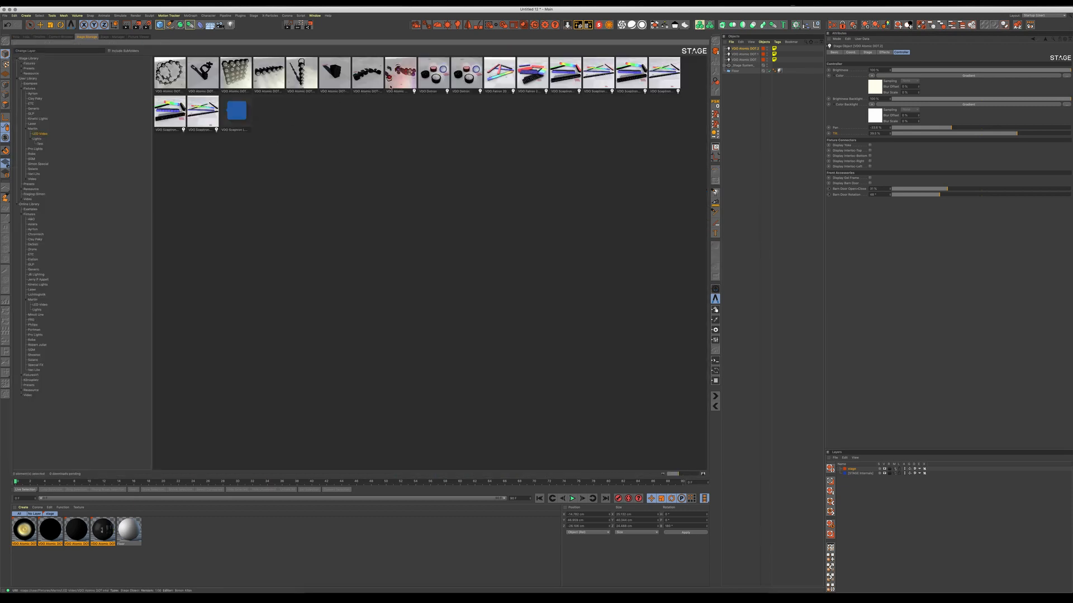
{"action": "double_click", "coordinate": [203, 72]}
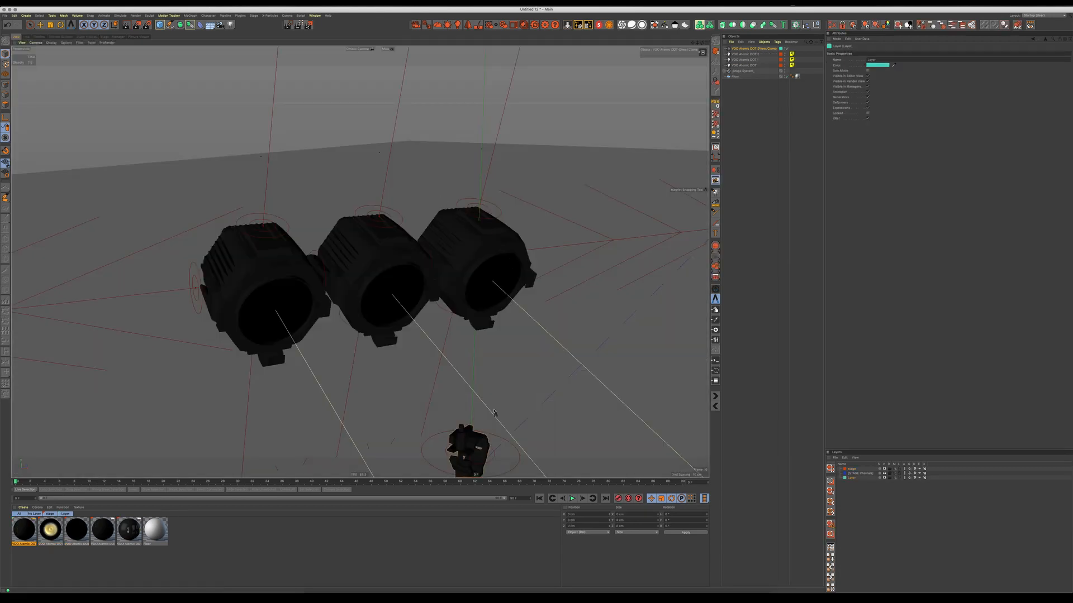
{"action": "middle_click_drag", "start_coordinate": [494, 412], "coordinate": [494, 346], "text": "alt"}
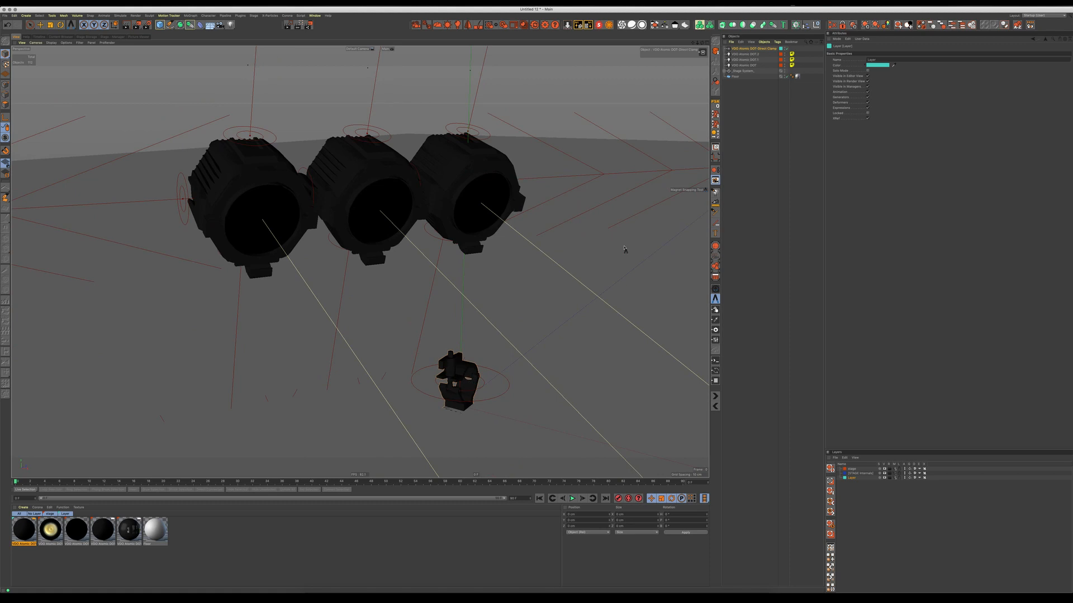
{"action": "left_click_drag", "start_coordinate": [474, 358], "coordinate": [375, 159]}
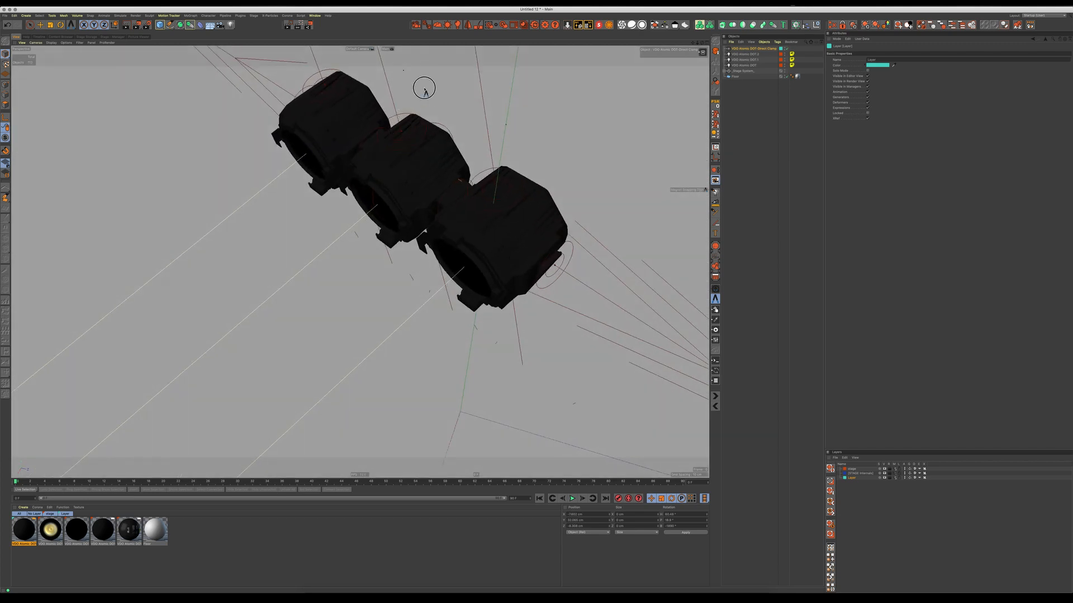
{"action": "left_click_drag", "start_coordinate": [414, 86], "coordinate": [410, 204]}
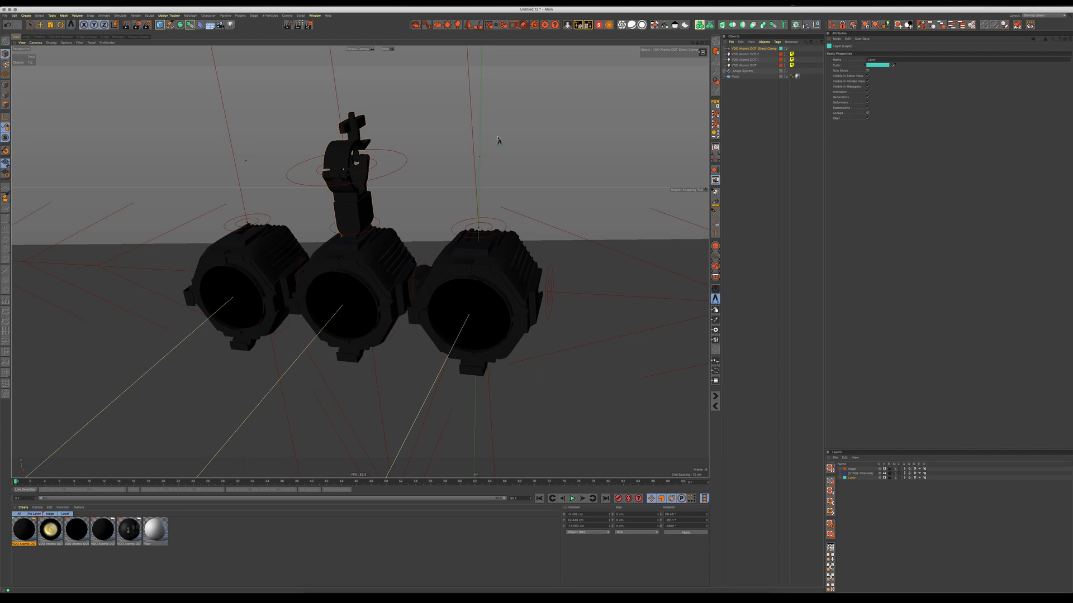
Try out the direct clamp's rotation adjustment and inspect the clamp on the middle light
{"action": "left_click", "coordinate": [753, 49]}
{"action": "left_click", "coordinate": [911, 52]}
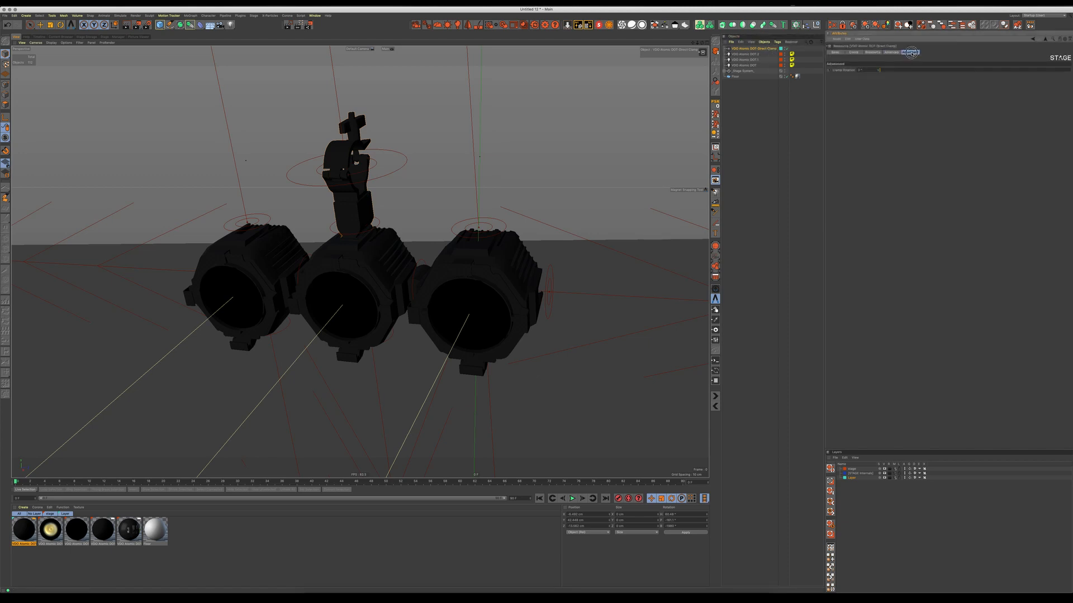
{"action": "left_click_drag", "start_coordinate": [888, 71], "coordinate": [855, 70]}
{"action": "left_click_drag", "start_coordinate": [363, 271], "coordinate": [352, 187], "text": "alt"}
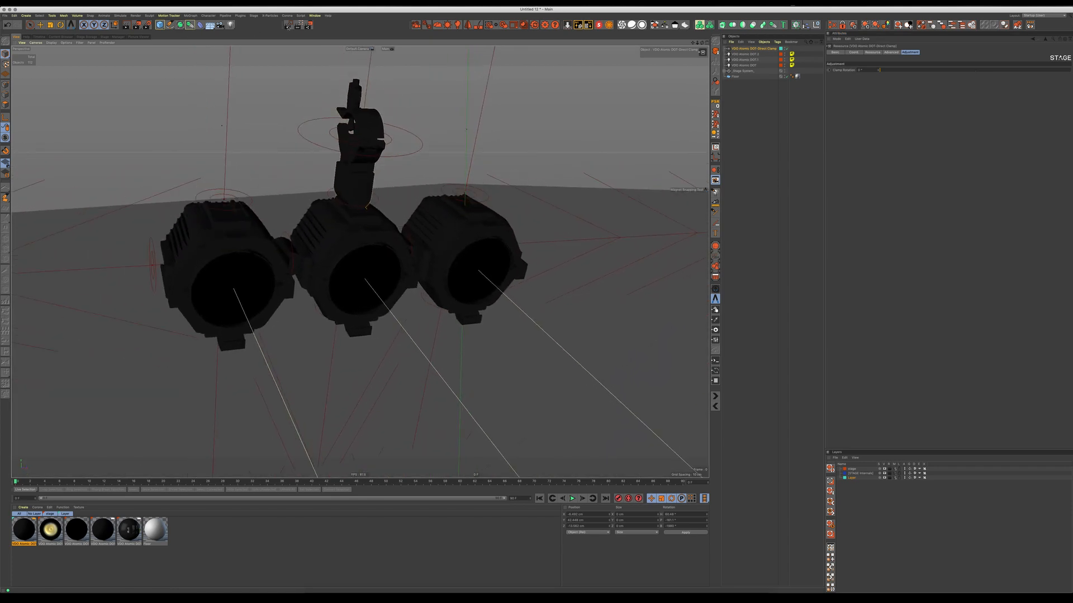
Preview the three lights in an interactive render region, close it and delete the direct clamp
{"action": "left_click", "coordinate": [298, 25]}
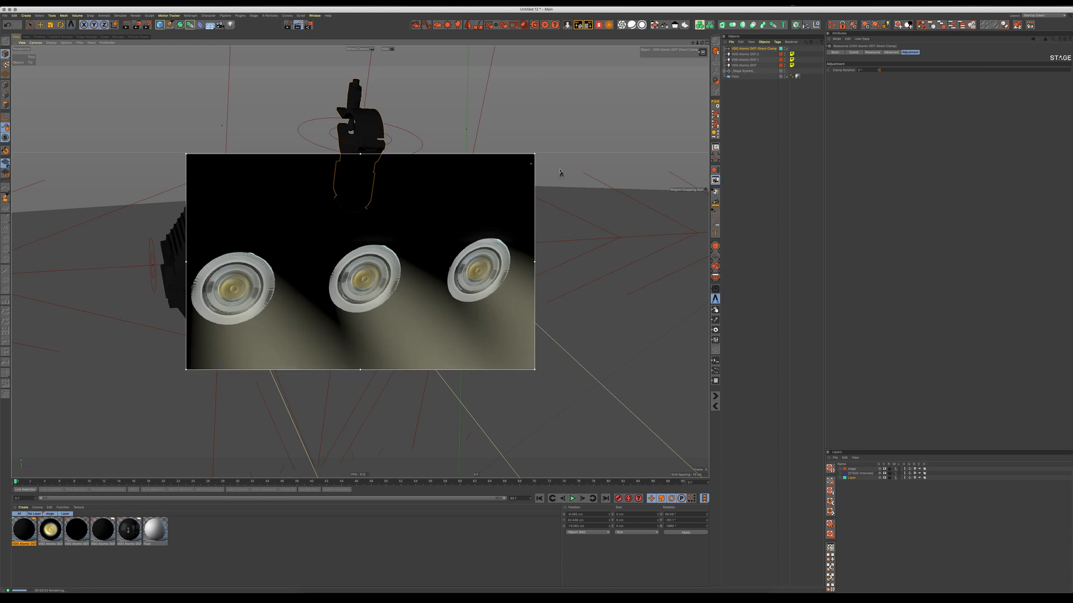
{"action": "left_click", "coordinate": [306, 25]}
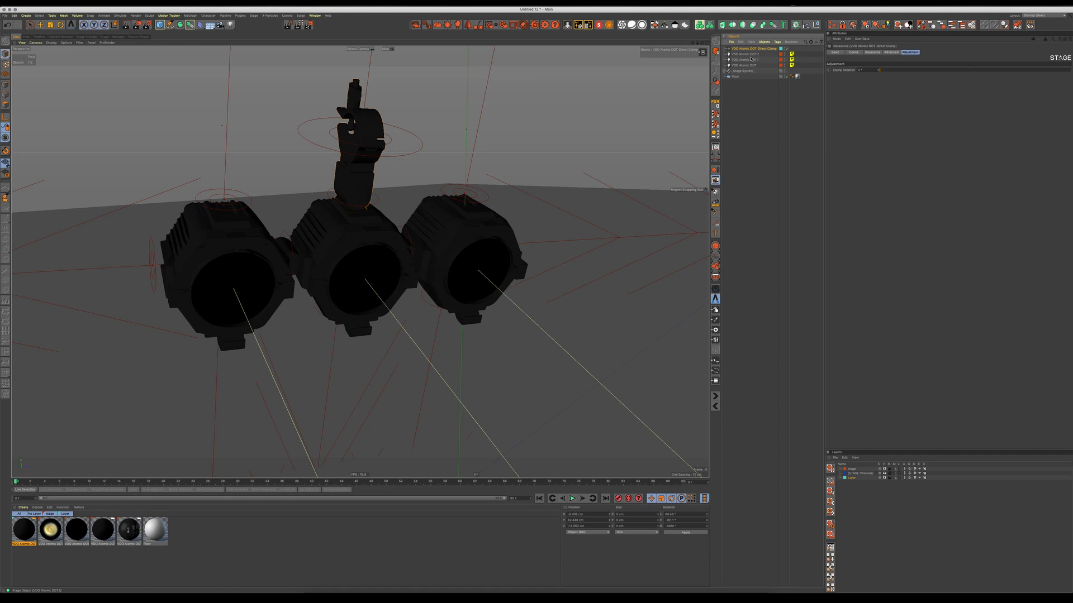
{"action": "key", "text": "Delete"}
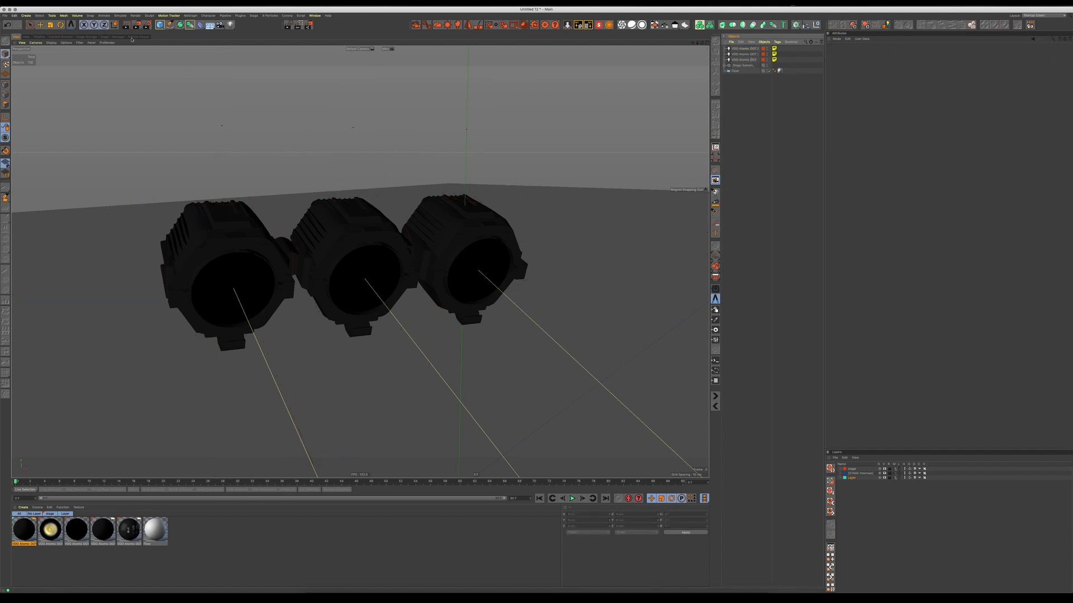
Load the VDO Atomic DOT Pivot Coupler from the Stage library and snap it onto the middle light's top
{"action": "left_click", "coordinate": [88, 37]}
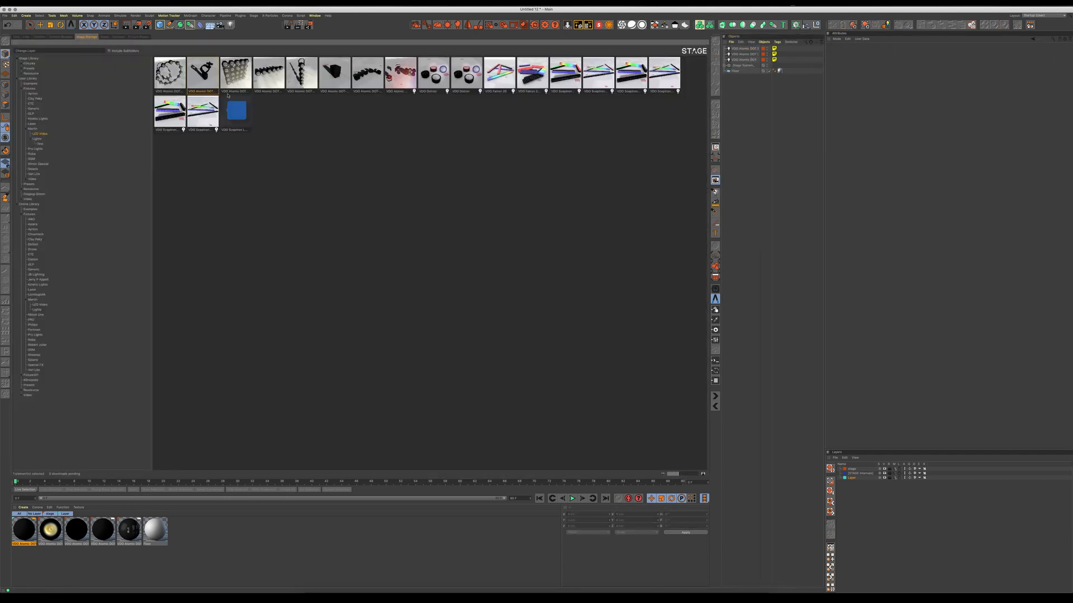
{"action": "left_click", "coordinate": [370, 79]}
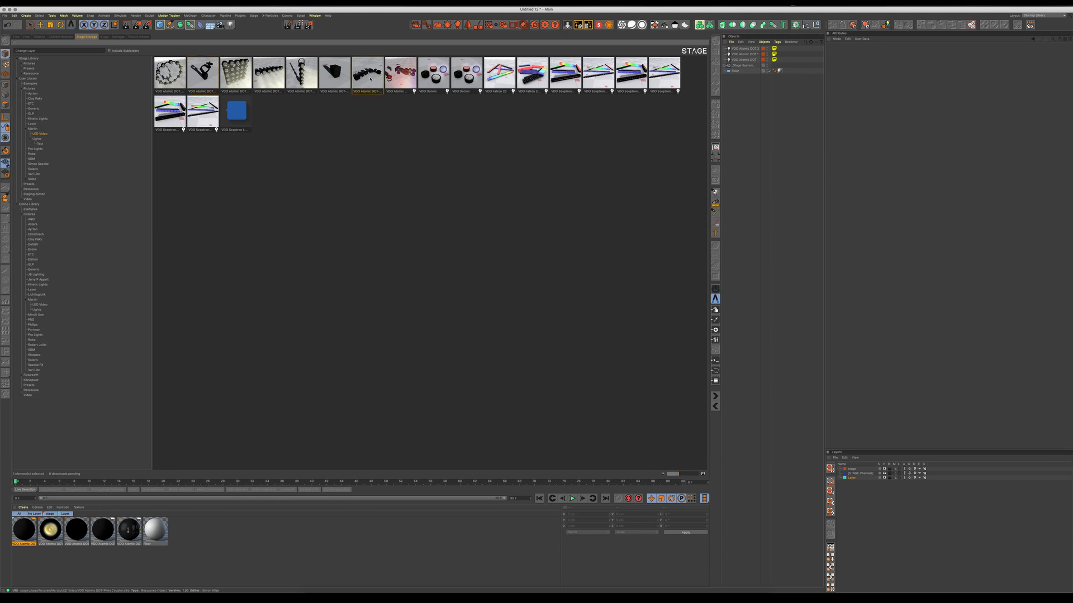
{"action": "left_click", "coordinate": [16, 37]}
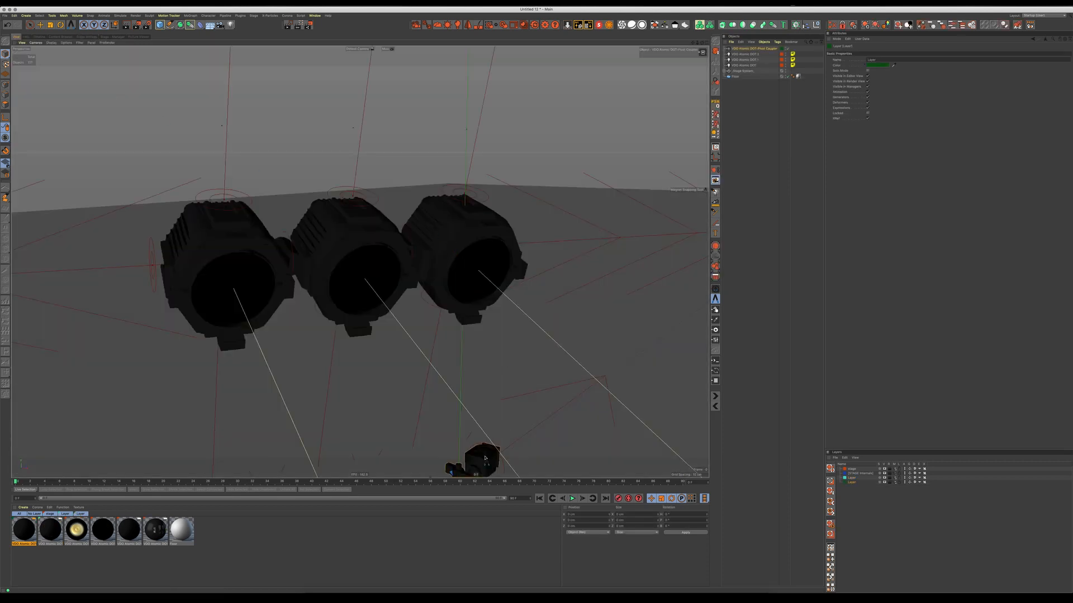
{"action": "left_click_drag", "start_coordinate": [485, 457], "coordinate": [344, 145]}
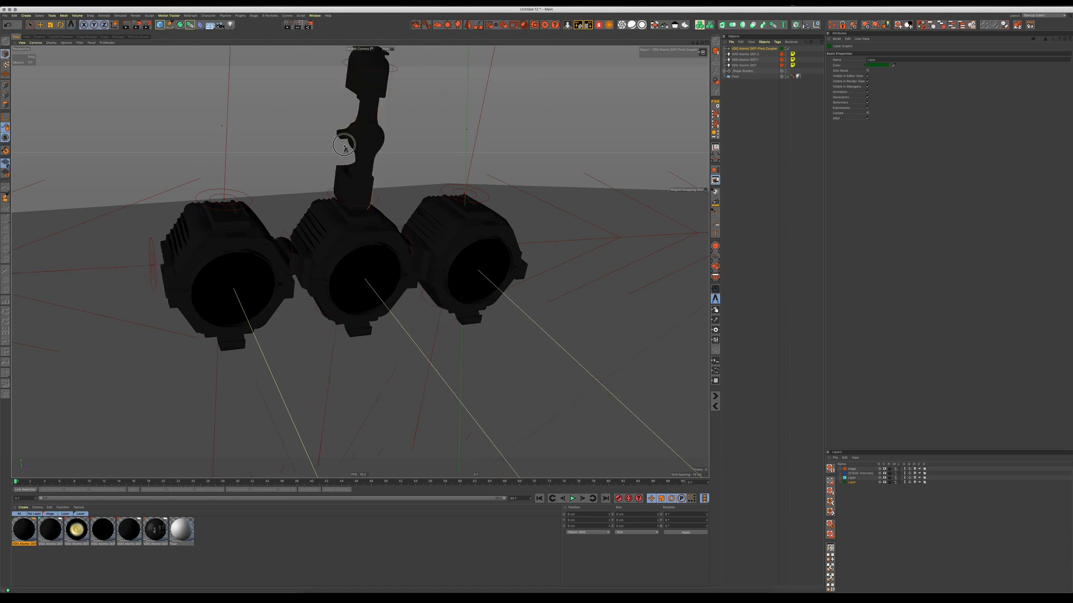
Adjust the Pivot Angle of the pivot coupler on the middle light so that its upper arm tilts sideways
{"action": "left_click_drag", "start_coordinate": [365, 248], "coordinate": [444, 304], "text": "alt"}
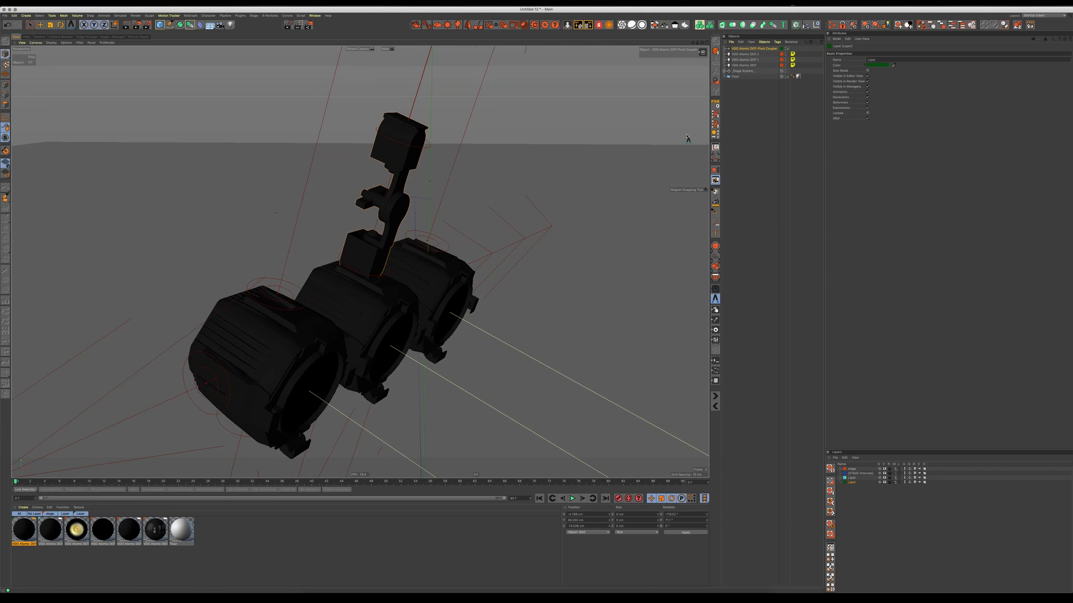
{"action": "left_click", "coordinate": [755, 49]}
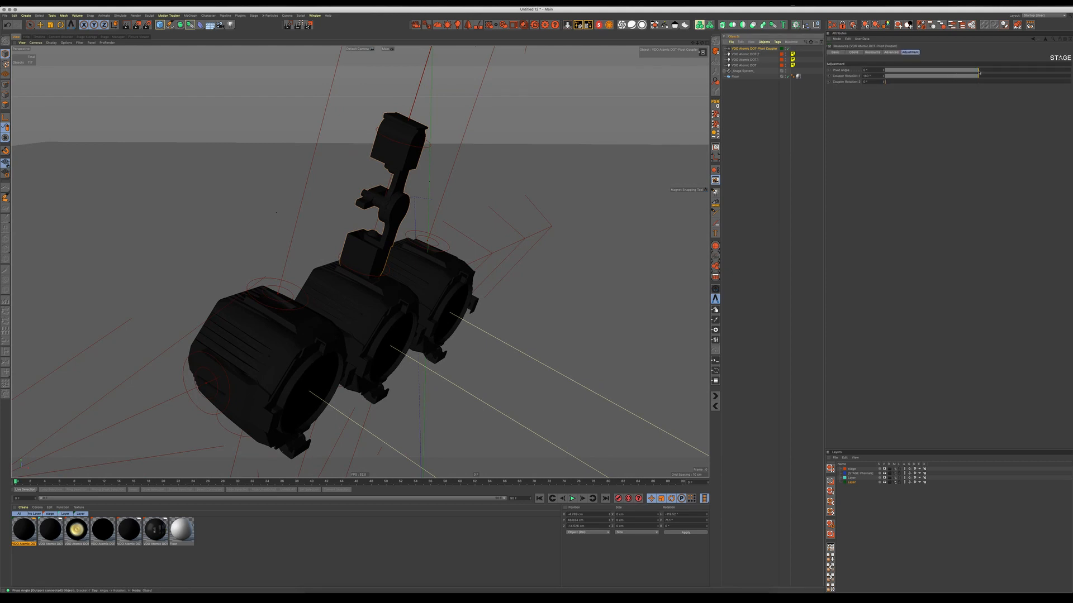
{"action": "mouse_move", "coordinate": [979, 72]}
{"action": "left_mouse_down"}
{"action": "mouse_move", "coordinate": [910, 74]}
{"action": "mouse_move", "coordinate": [1000, 75]}
{"action": "mouse_move", "coordinate": [961, 76]}
{"action": "mouse_move", "coordinate": [979, 76]}
{"action": "left_mouse_up"}
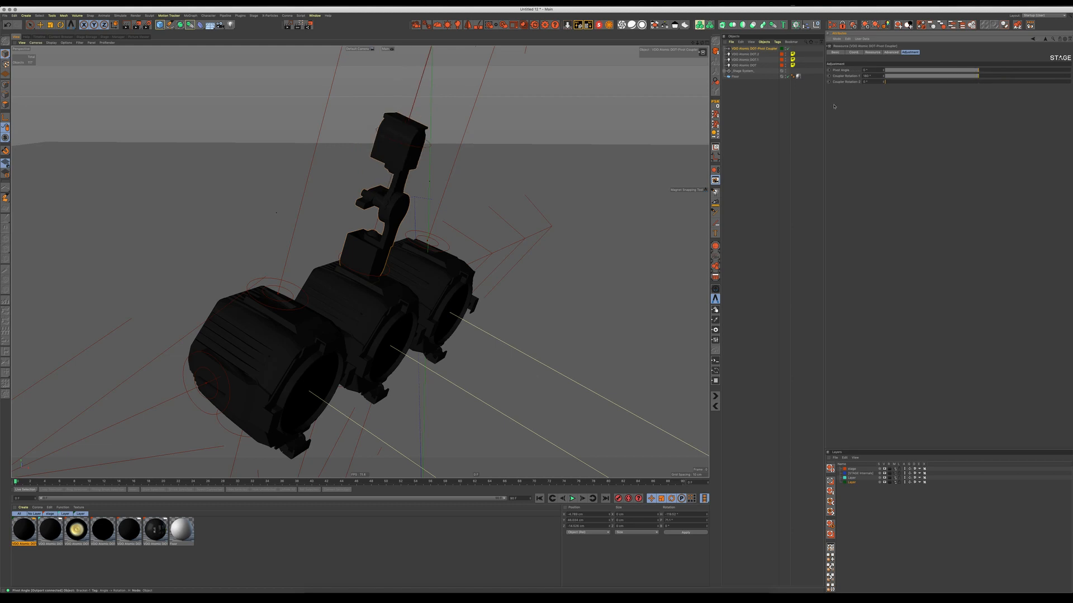
{"action": "left_click_drag", "start_coordinate": [392, 147], "coordinate": [401, 152], "text": "alt"}
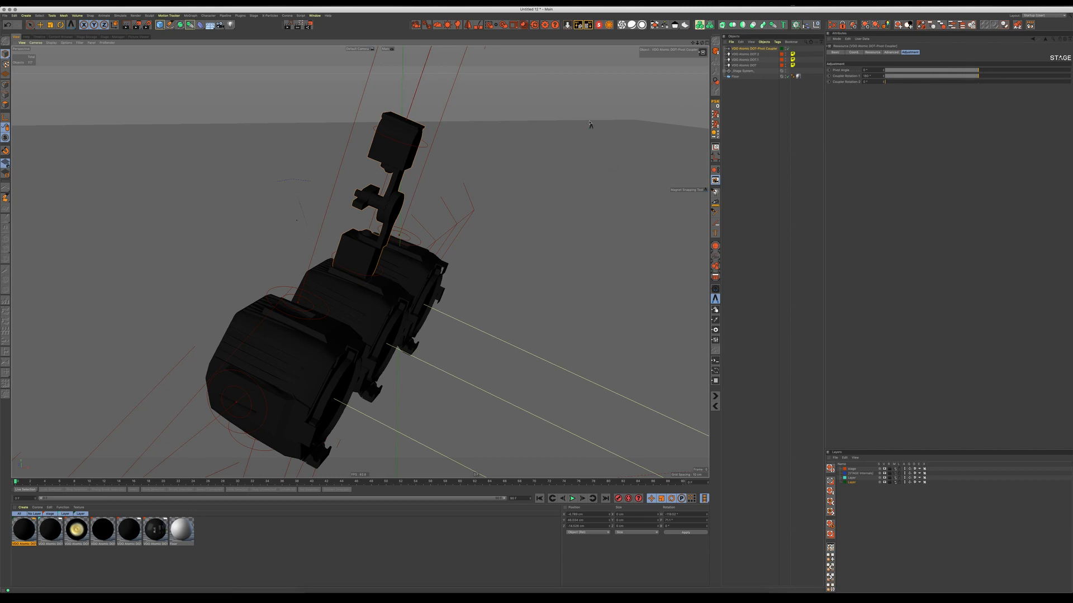
{"action": "left_click_drag", "start_coordinate": [407, 137], "coordinate": [406, 248]}
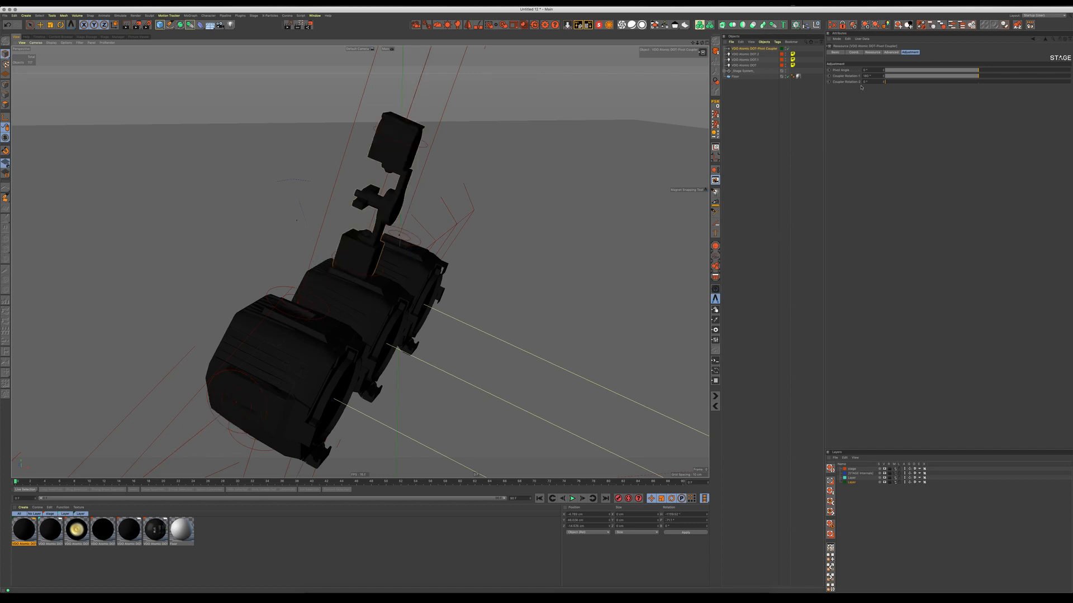
{"action": "left_click_drag", "start_coordinate": [975, 71], "coordinate": [944, 72]}
{"action": "left_click_drag", "start_coordinate": [386, 246], "coordinate": [553, 150]}
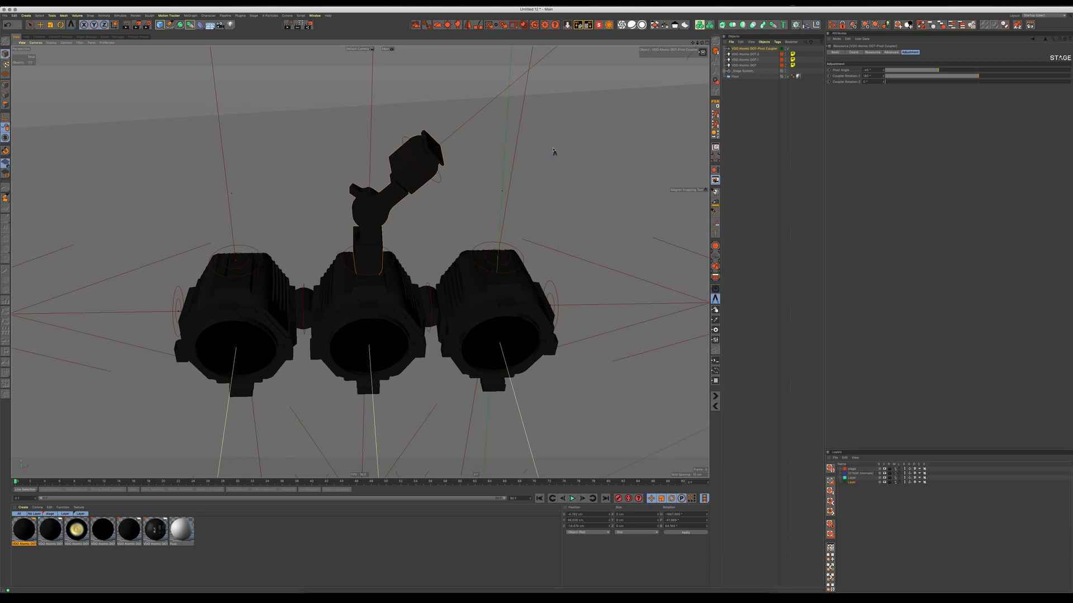
Move the left light onto the free end of the tilted pivot coupler with magnet snapping
{"action": "left_click", "coordinate": [277, 307]}
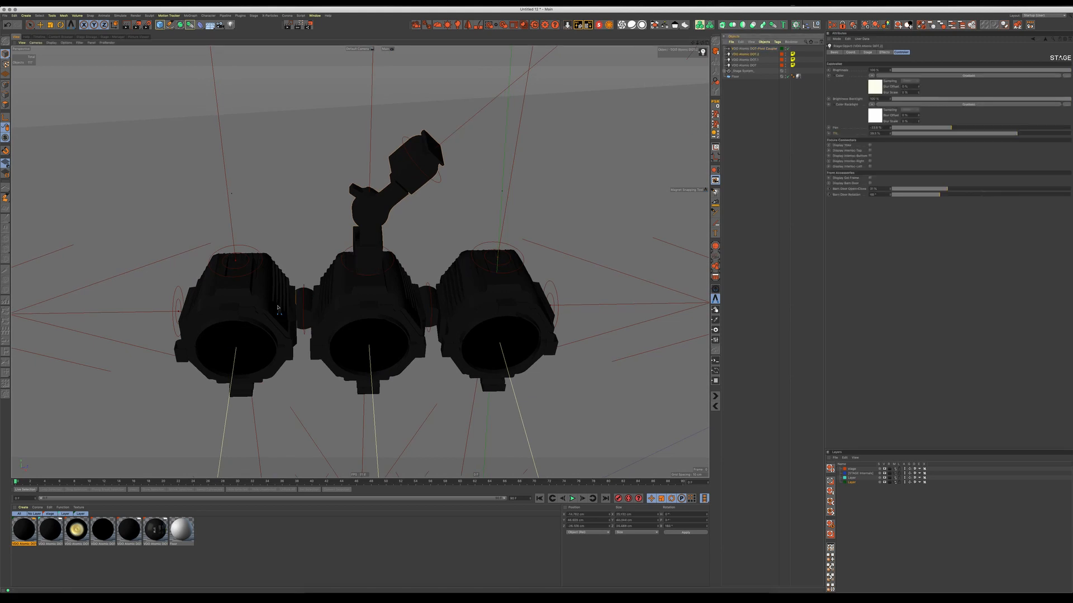
{"action": "left_click_drag", "start_coordinate": [261, 317], "coordinate": [446, 148]}
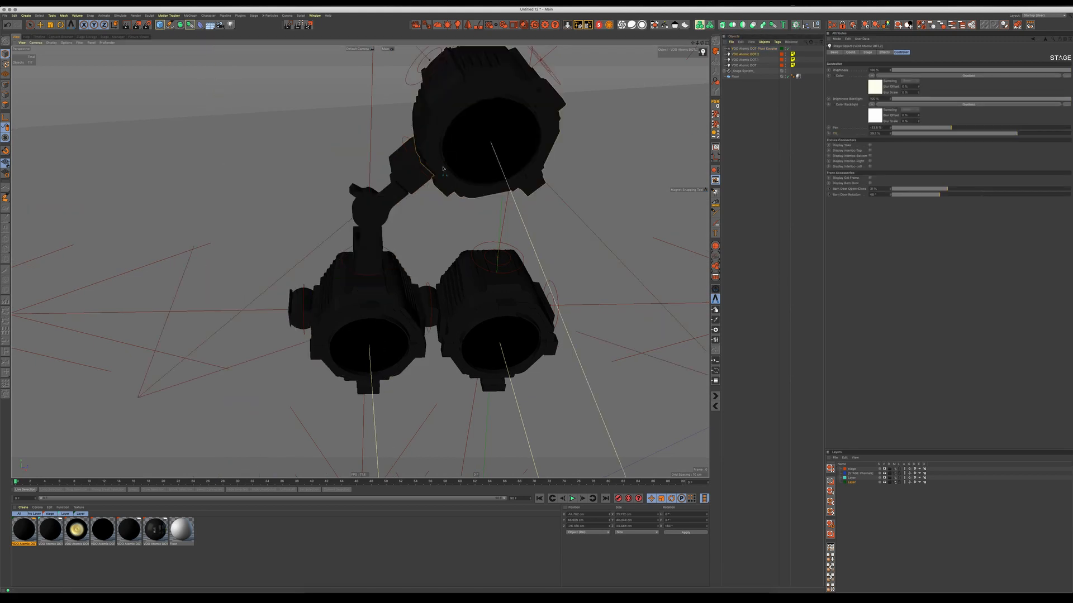
{"action": "left_click_drag", "start_coordinate": [423, 234], "coordinate": [419, 304], "text": "alt"}
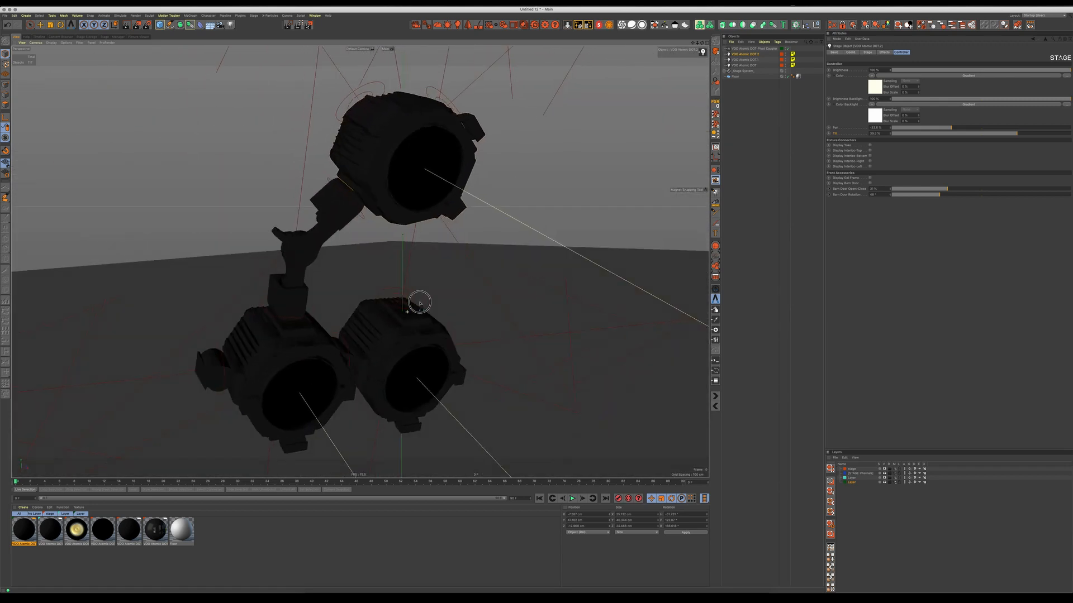
Duplicate the pivot coupler and snap the copy onto the top of the raised light
{"action": "left_click", "coordinate": [756, 49]}
{"action": "left_click_drag", "start_coordinate": [757, 49], "coordinate": [757, 46], "text": "ctrl"}
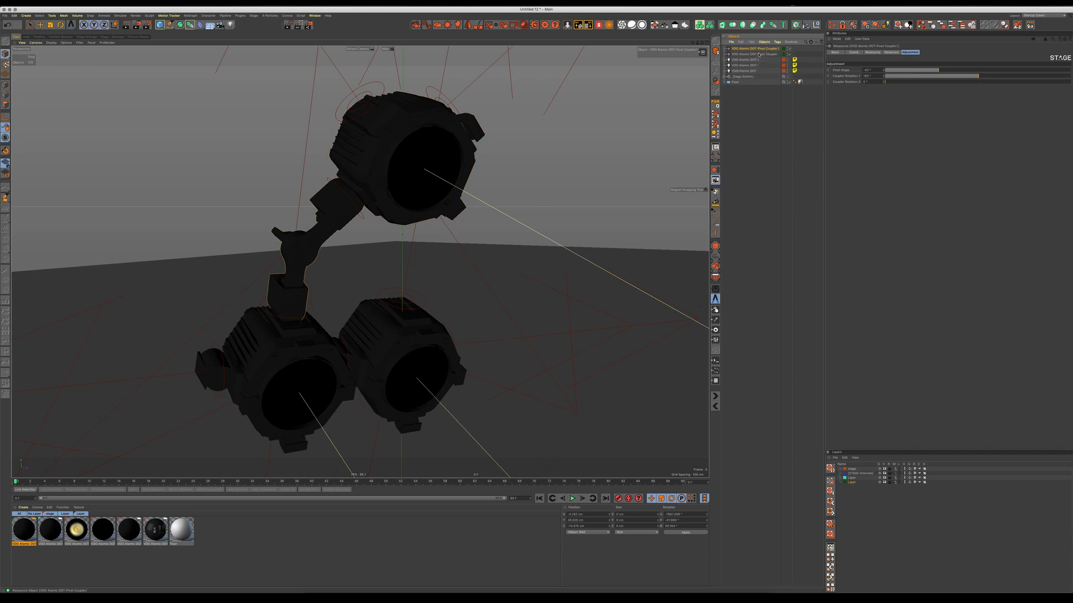
{"action": "left_click_drag", "start_coordinate": [337, 215], "coordinate": [364, 117]}
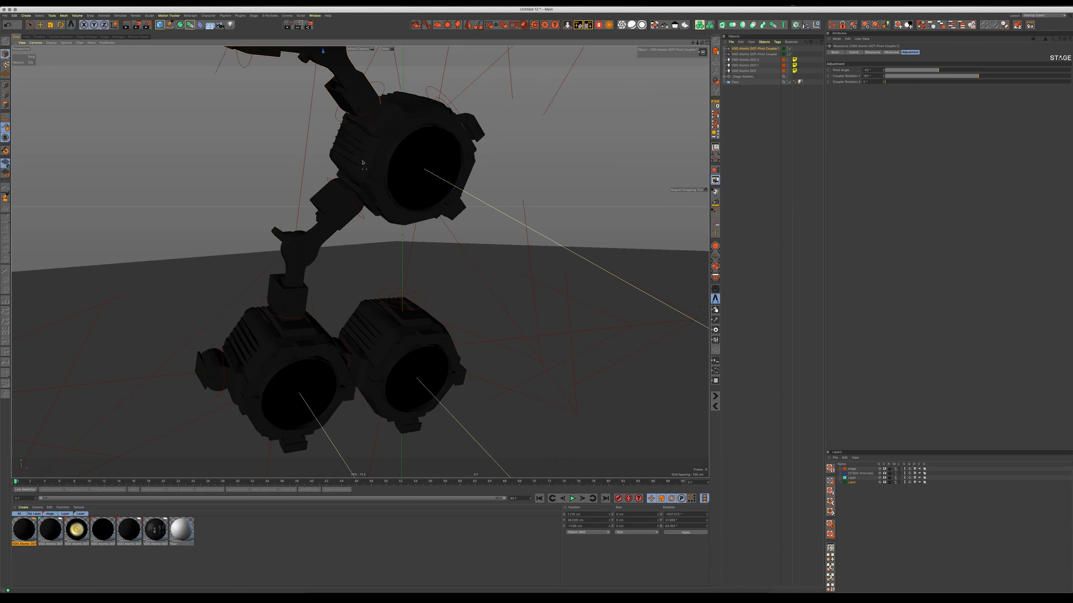
{"action": "middle_click_drag", "start_coordinate": [377, 175], "coordinate": [447, 247], "text": "alt"}
{"action": "left_click_drag", "start_coordinate": [444, 246], "coordinate": [408, 249], "text": "alt"}
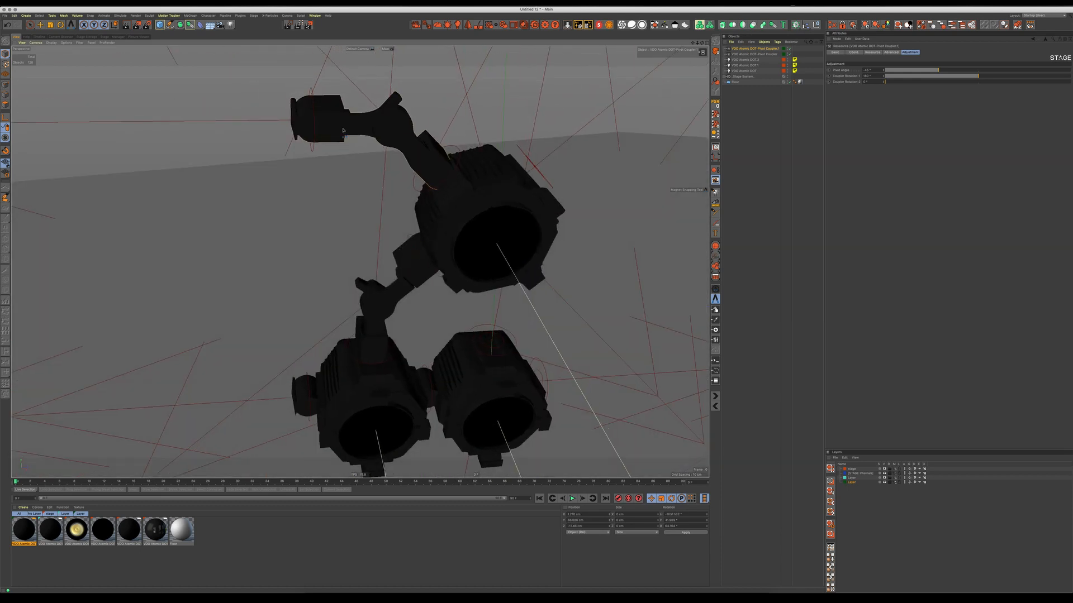
Set the first Coupler Rotation value of the copied pivot coupler to 90°
{"action": "left_click_drag", "start_coordinate": [918, 81], "coordinate": [865, 76]}
{"action": "key", "text": "super+z"}
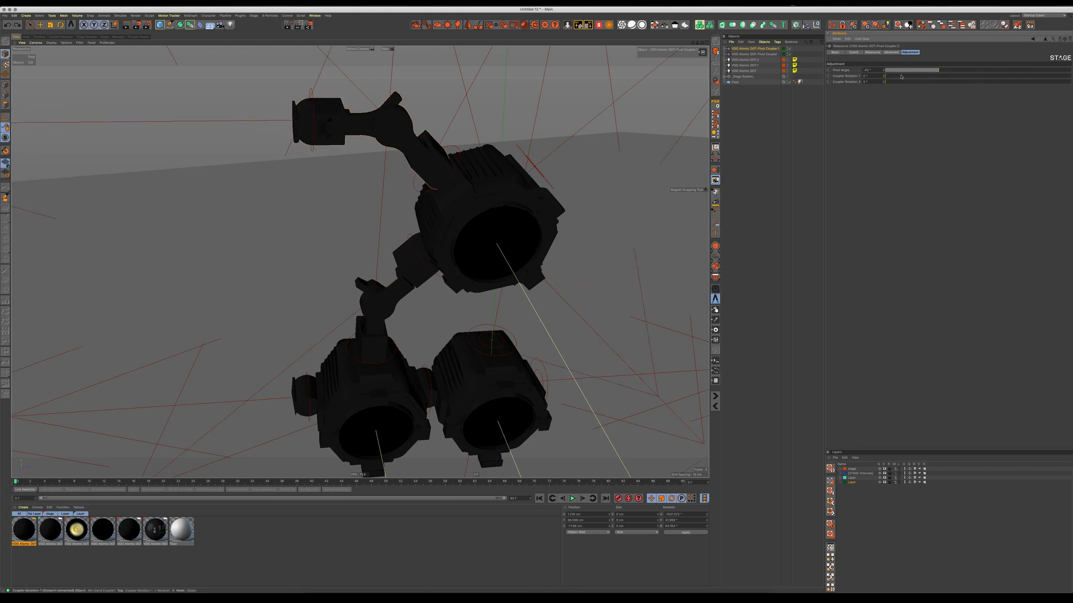
{"action": "type", "text": "90"}
{"action": "key", "text": "Return"}
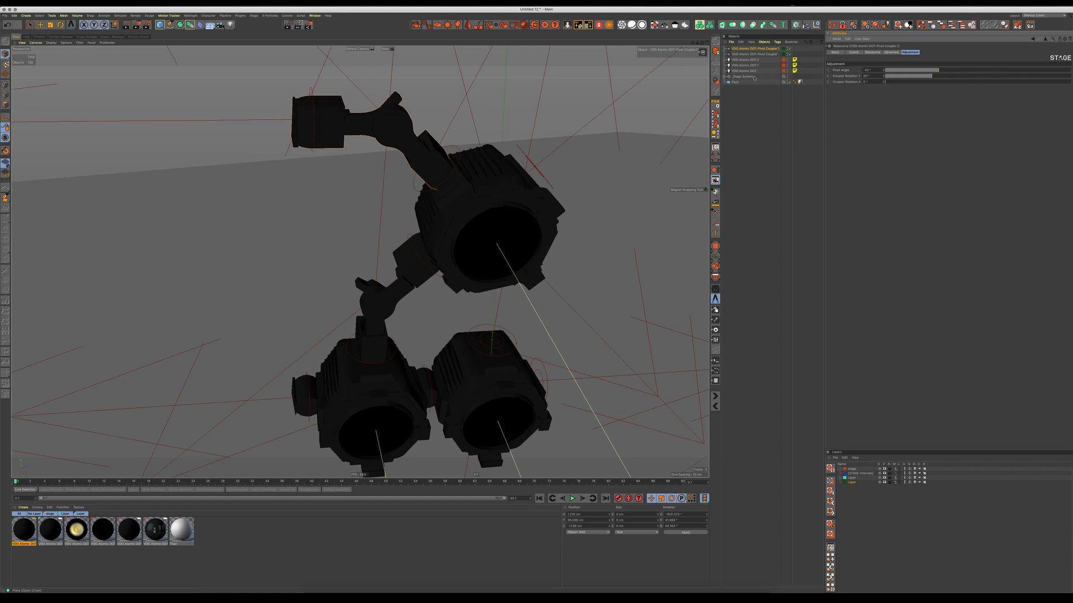
Snap the lower right light onto the free end of the copied pivot coupler
{"action": "left_click", "coordinate": [752, 71]}
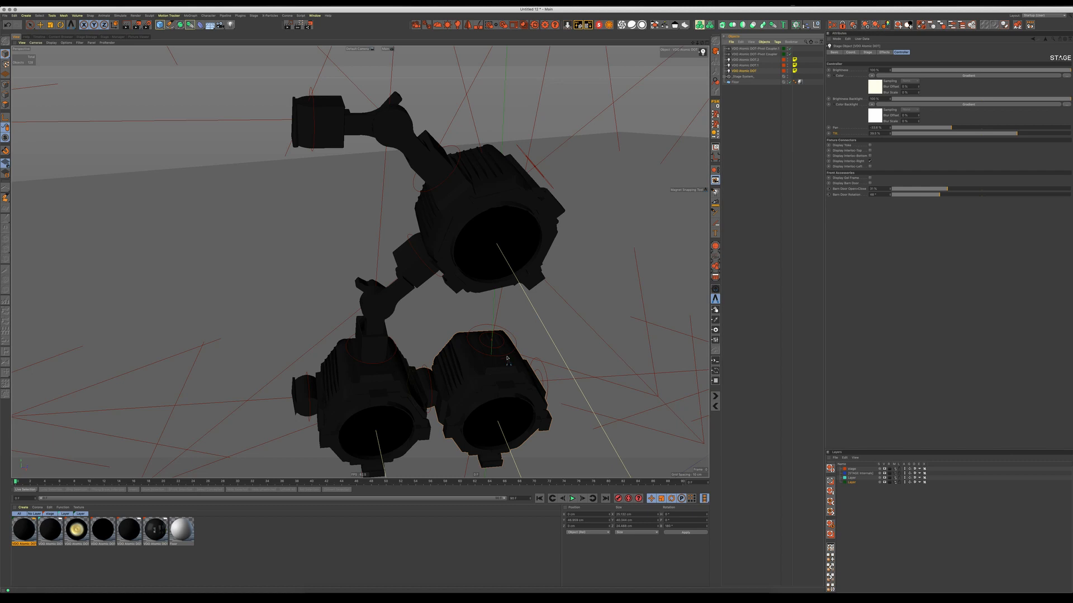
{"action": "left_click_drag", "start_coordinate": [502, 372], "coordinate": [291, 105]}
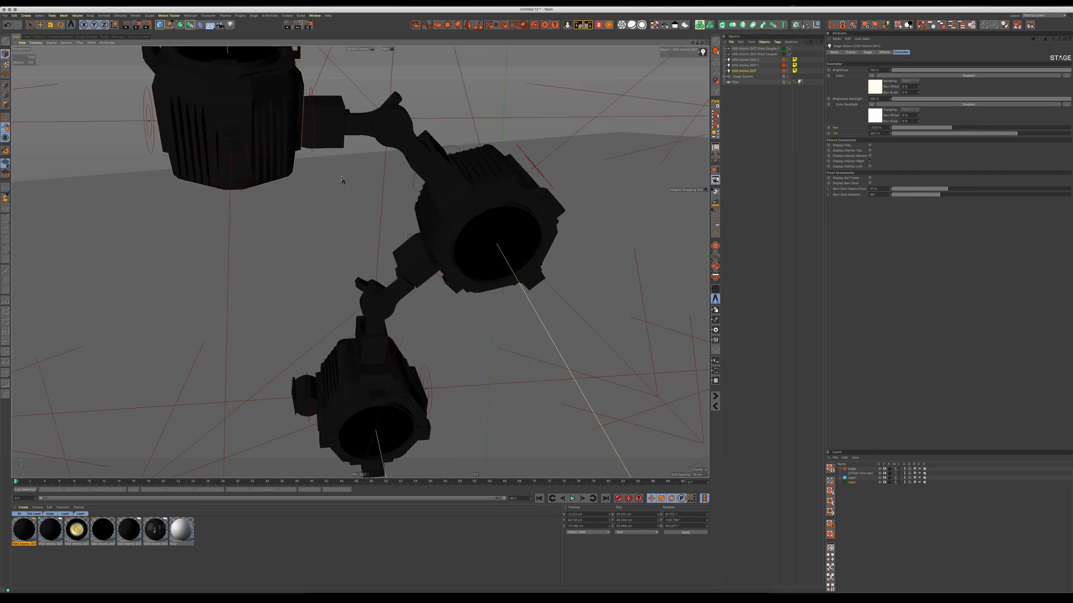
{"action": "left_click_drag", "start_coordinate": [351, 179], "coordinate": [473, 221], "text": "alt"}
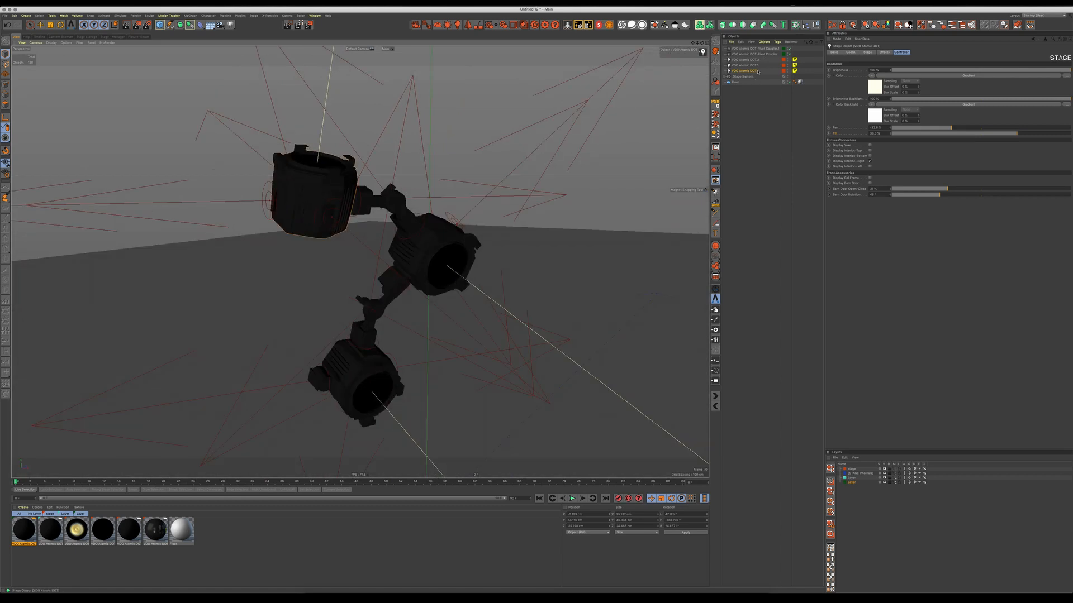
Delete both pivot couplers and all three VDO Atomic DOT lights from the scene
{"action": "left_click", "coordinate": [766, 49]}
{"action": "left_click", "coordinate": [739, 71], "text": "shift"}
{"action": "key", "text": "Delete"}
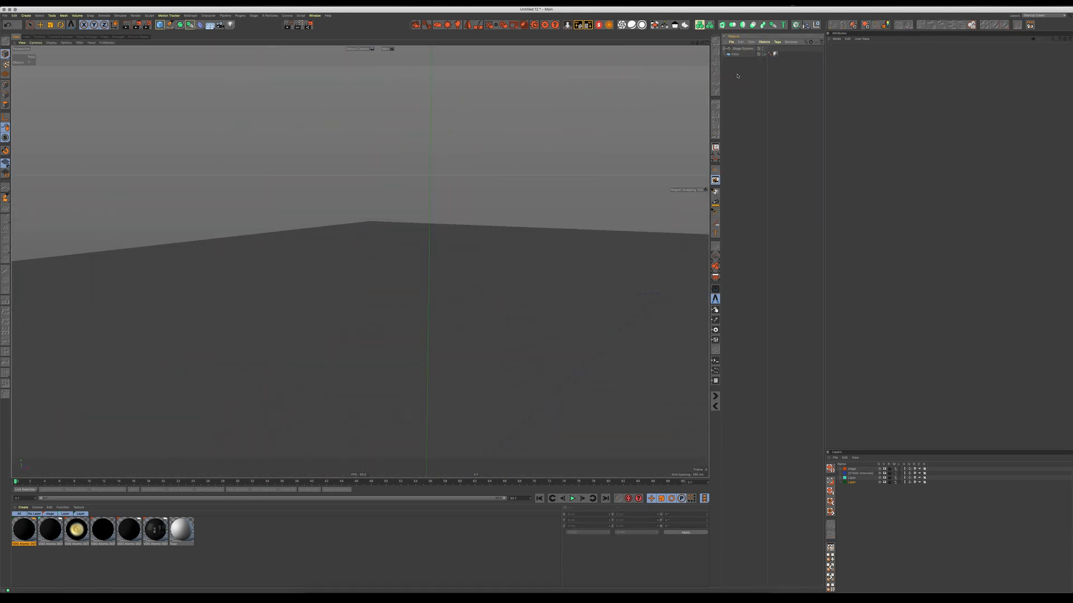
Load the VDO Atomic DOT Line (V) Generator from the Stage library, expand its hierarchy and raise it above the floor
{"action": "left_click", "coordinate": [88, 36]}
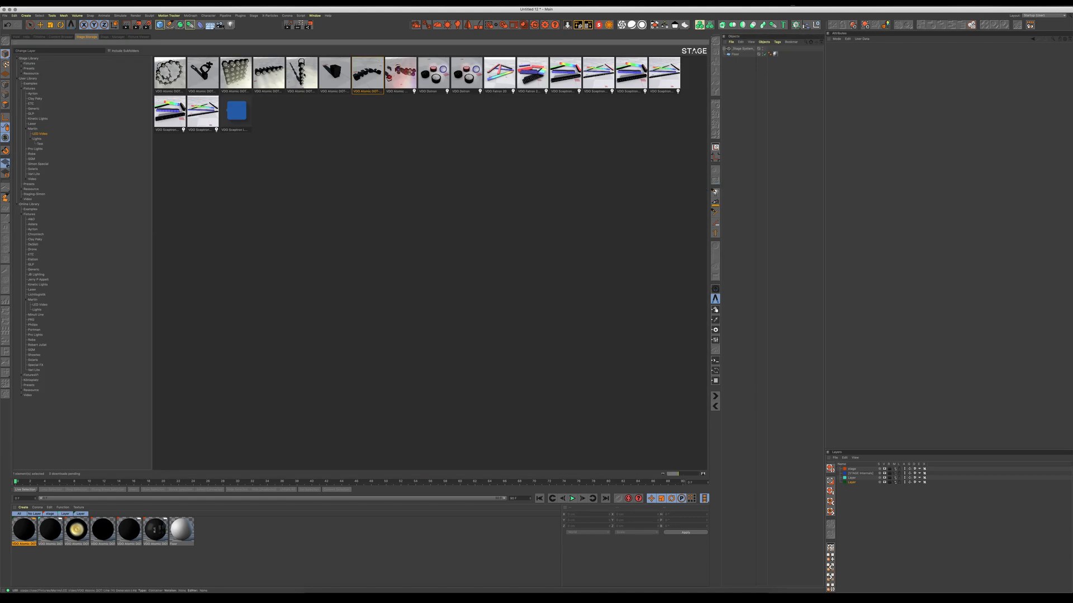
{"action": "double_click", "coordinate": [302, 73]}
{"action": "left_click", "coordinate": [17, 37]}
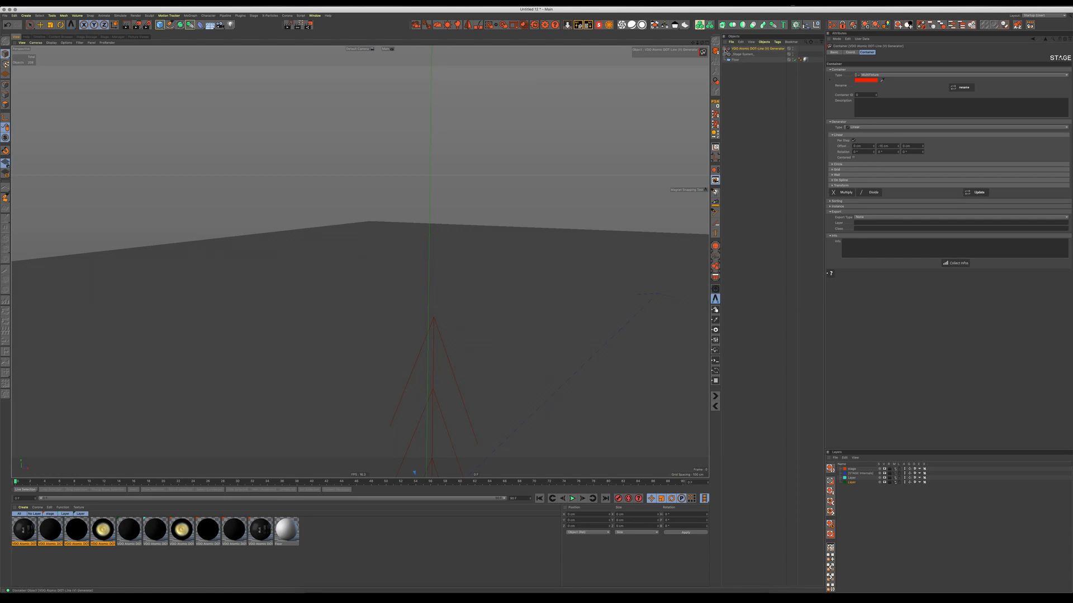
{"action": "left_click", "coordinate": [725, 49]}
{"action": "right_click_drag", "start_coordinate": [474, 304], "coordinate": [449, 343], "text": "alt"}
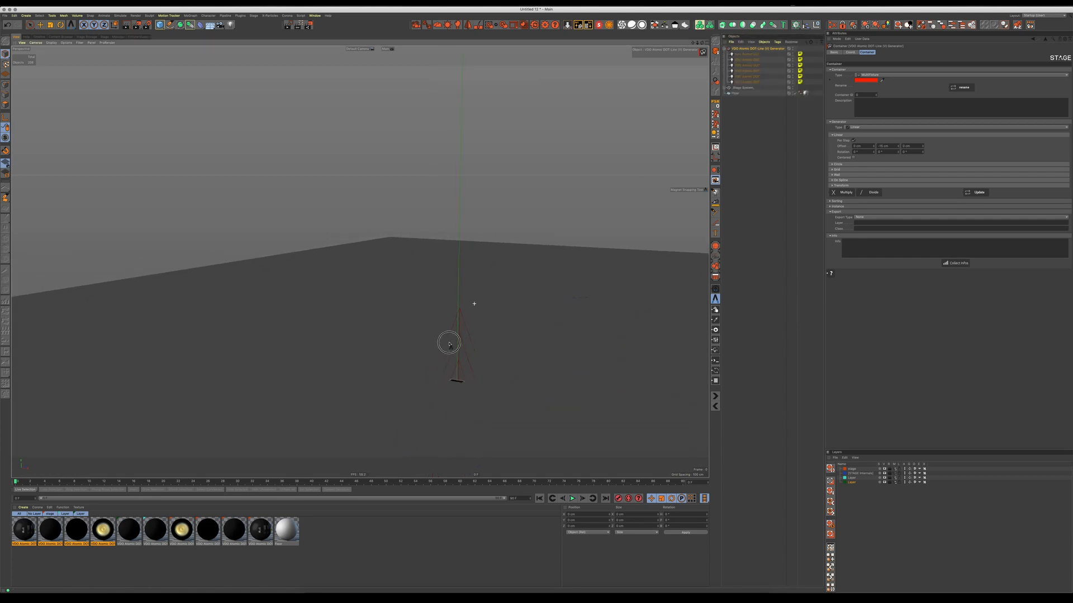
{"action": "key", "text": "e"}
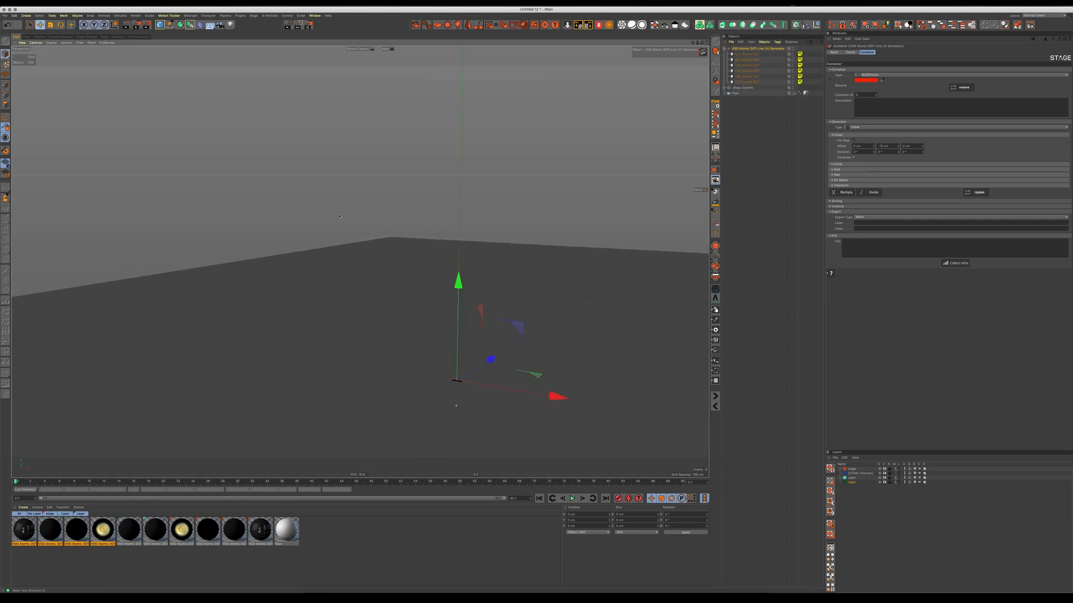
{"action": "left_click_drag", "start_coordinate": [459, 266], "coordinate": [528, 264]}
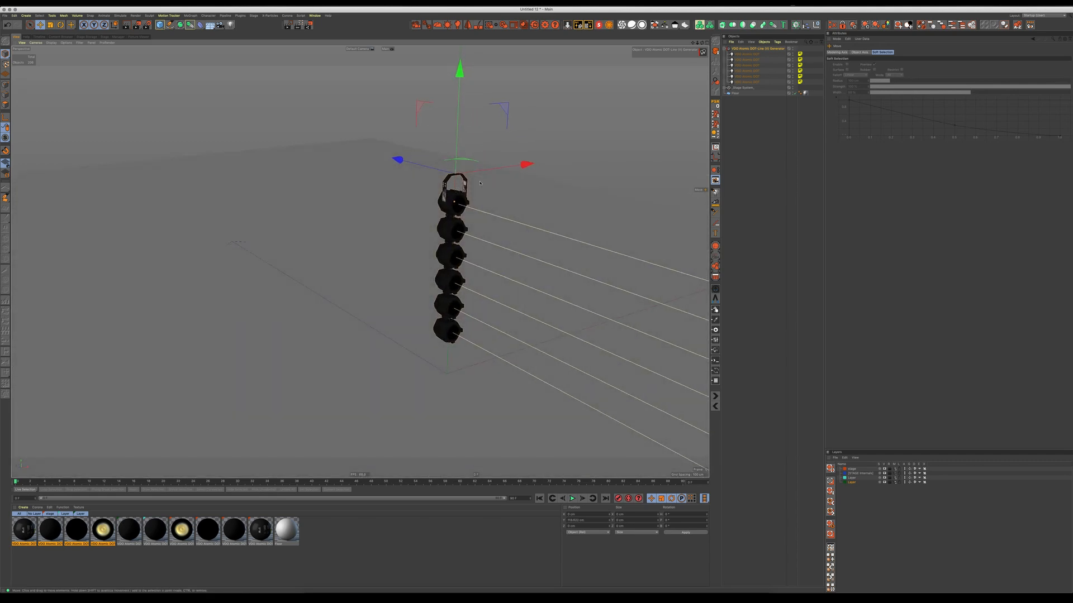
Examine the controller settings of the individual lights inside the vertical line generator
{"action": "left_click", "coordinate": [756, 82]}
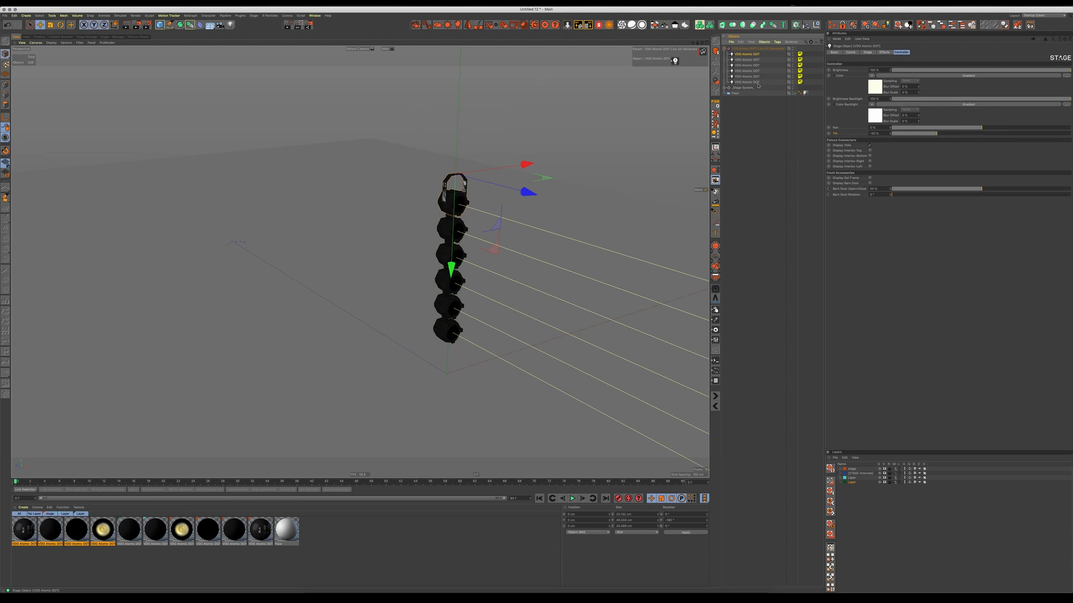
{"action": "middle_click_drag", "start_coordinate": [404, 255], "coordinate": [353, 267], "text": "alt"}
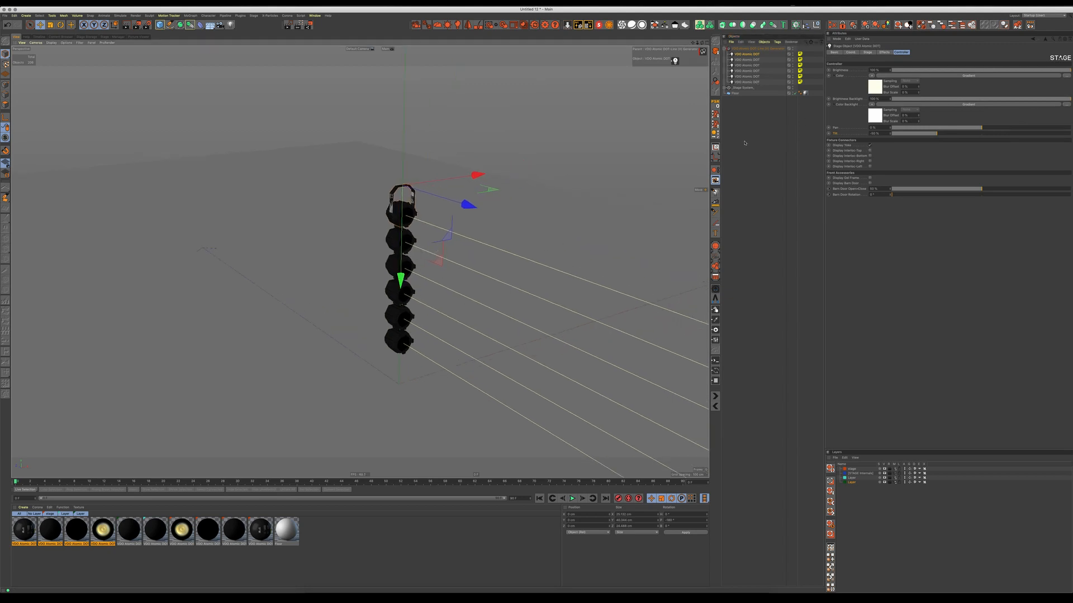
{"action": "left_click_drag", "start_coordinate": [765, 59], "coordinate": [751, 83]}
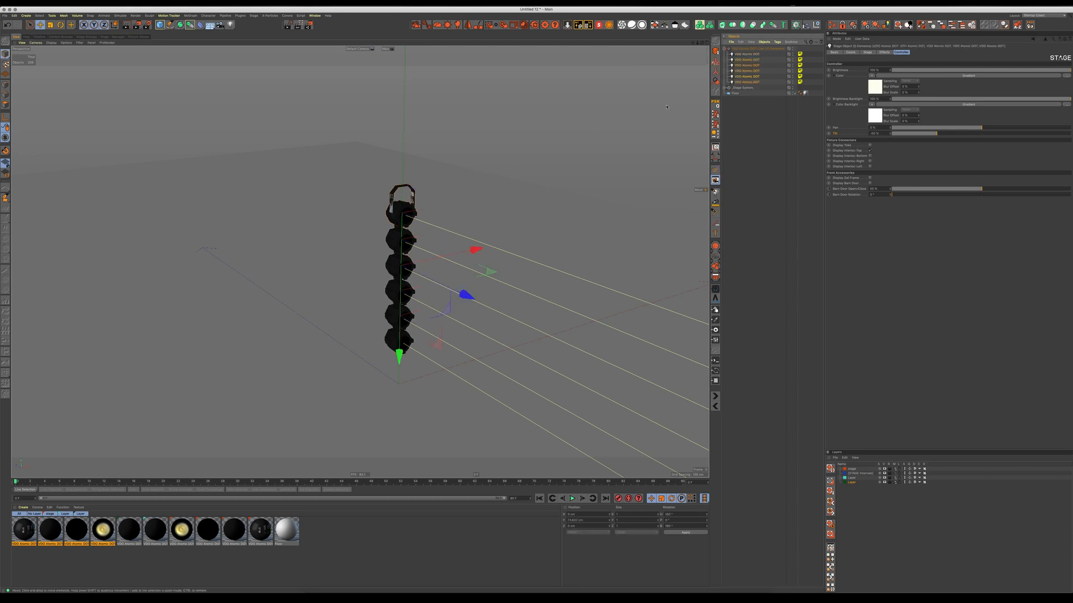
Turn off Display Yoke for the topmost light of the vertical line generator
{"action": "left_click", "coordinate": [755, 50]}
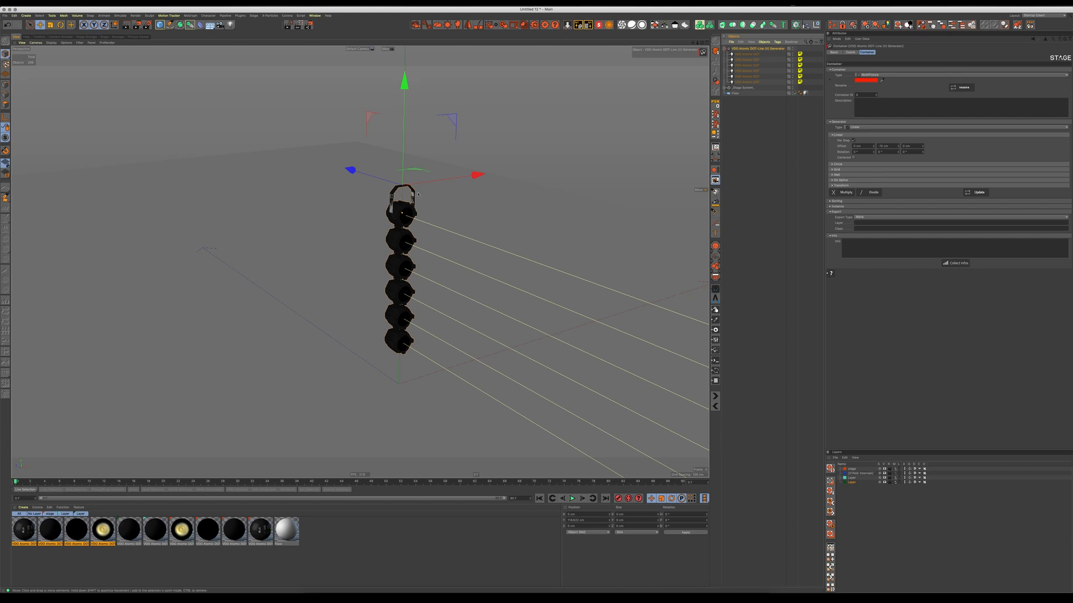
{"action": "scroll", "coordinate": [443, 220], "scroll_direction": "up", "scroll_amount": 10}
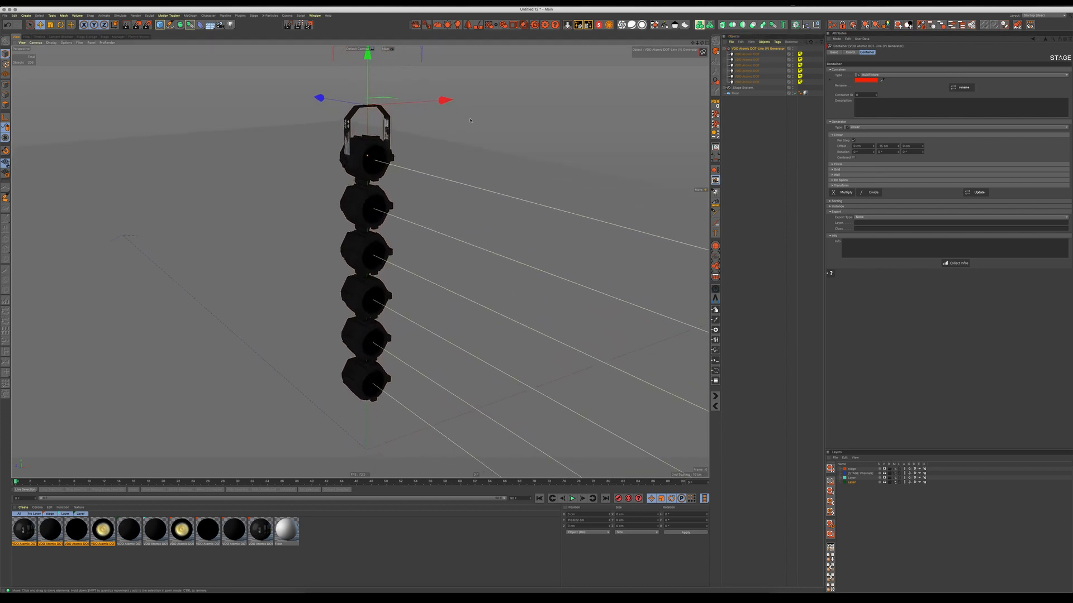
{"action": "left_click", "coordinate": [748, 57]}
{"action": "left_click", "coordinate": [869, 146]}
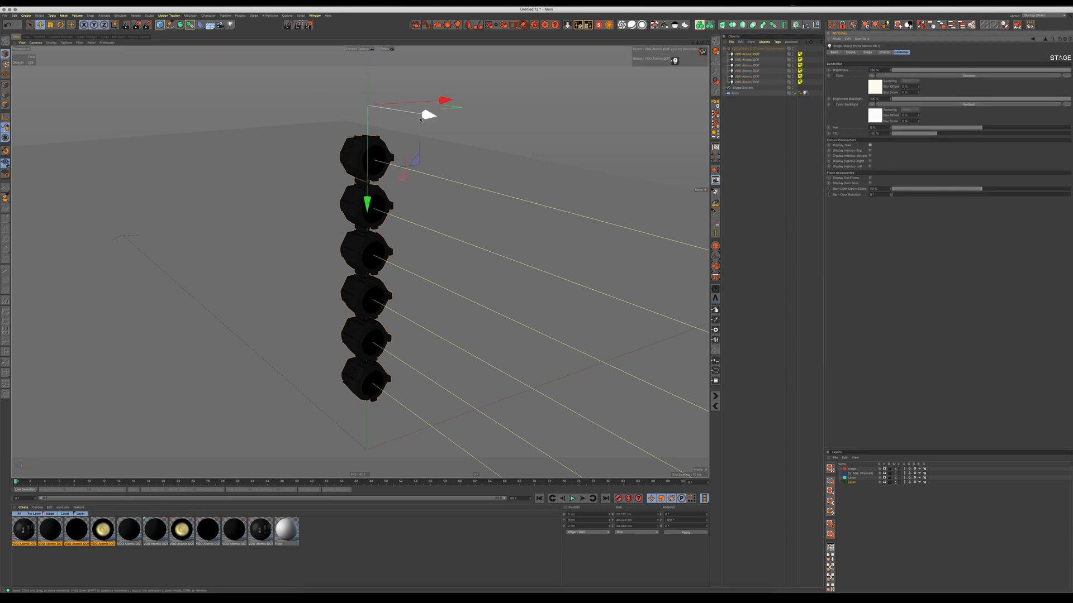
Load the VDO Atomic DOT Direct Clamp from the Stage library and snap it onto the top of the vertical light line
{"action": "left_click", "coordinate": [70, 36]}
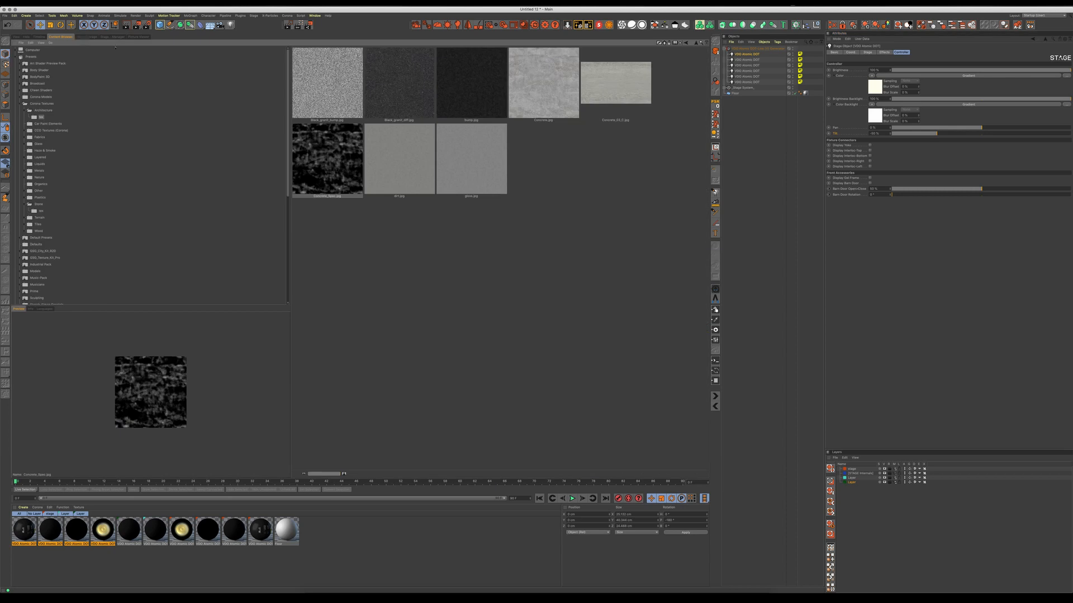
{"action": "left_click", "coordinate": [87, 37]}
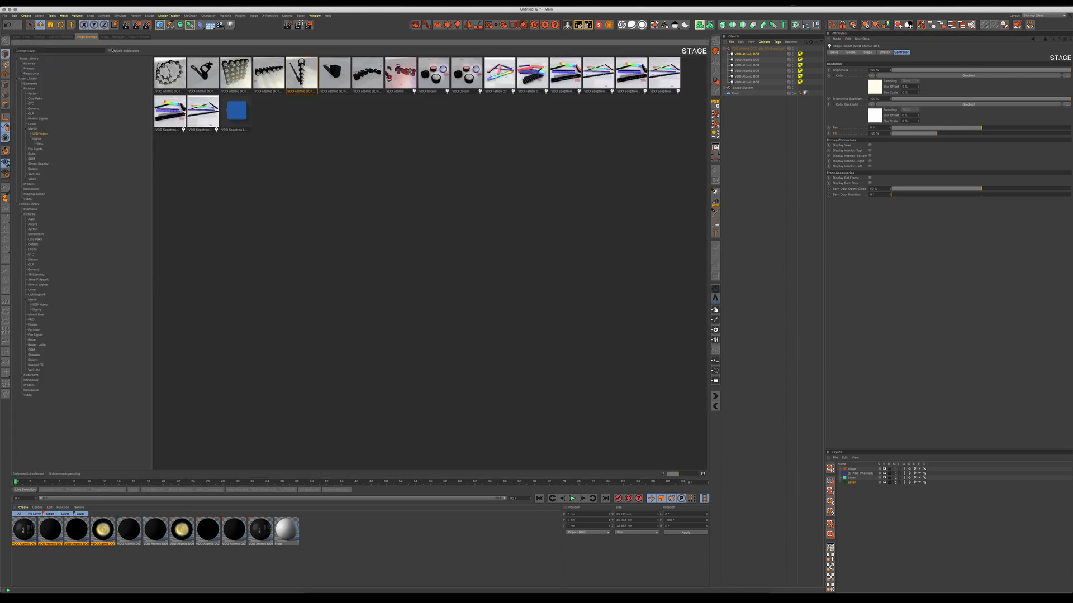
{"action": "double_click", "coordinate": [208, 82]}
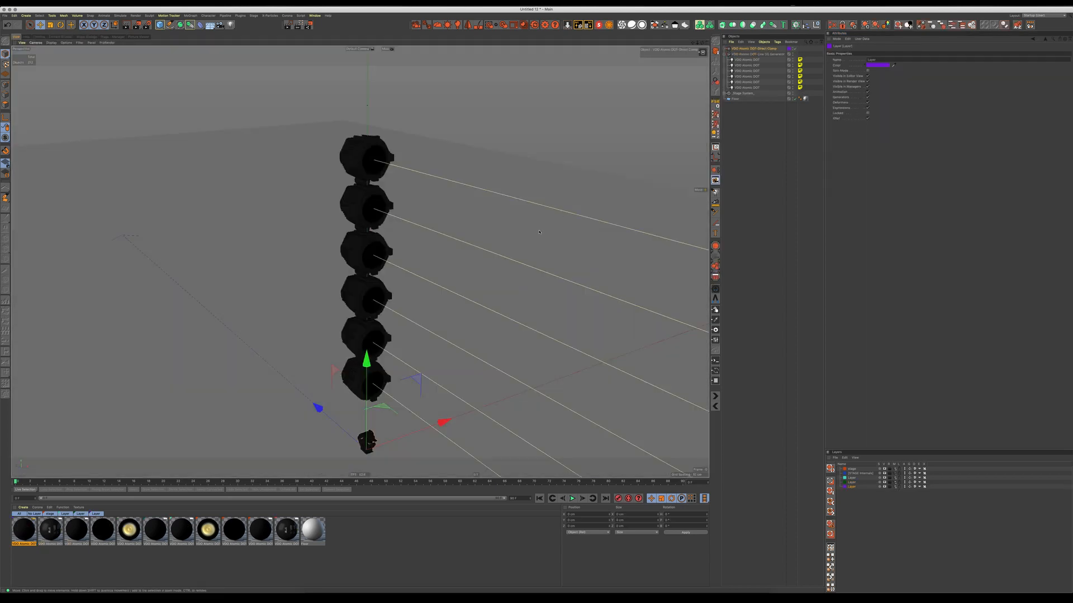
{"action": "left_click", "coordinate": [715, 299]}
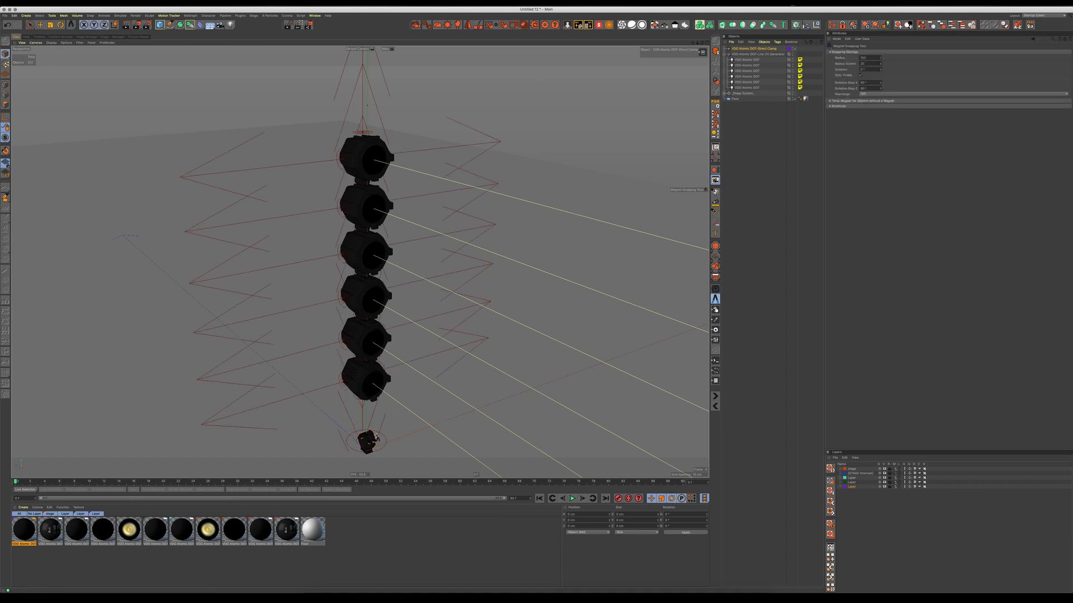
{"action": "left_click_drag", "start_coordinate": [375, 438], "coordinate": [314, 165]}
{"action": "left_click_drag", "start_coordinate": [408, 157], "coordinate": [455, 132]}
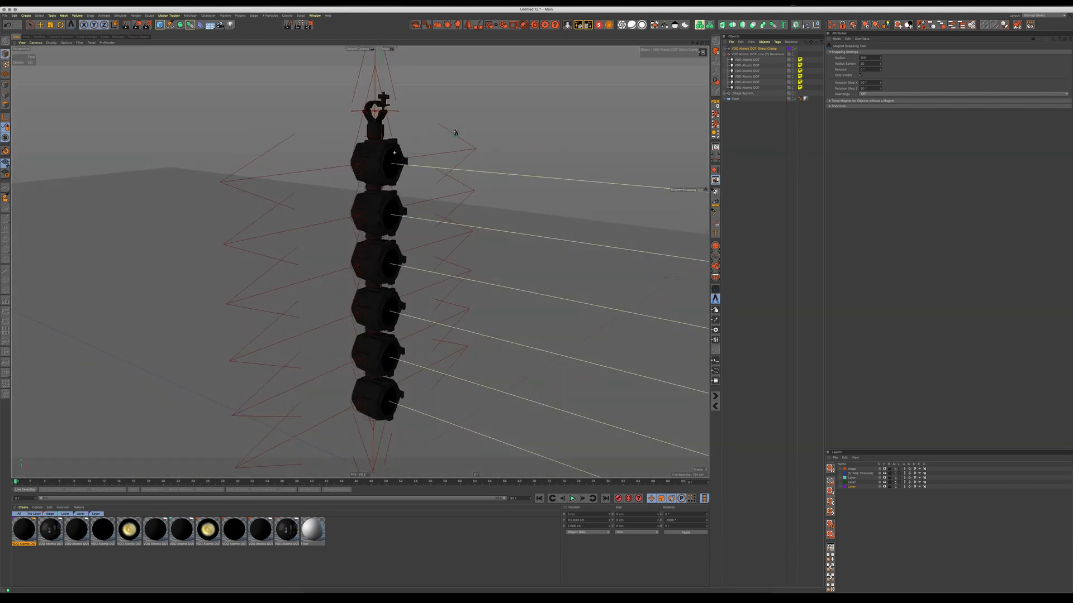
{"action": "key", "text": "space"}
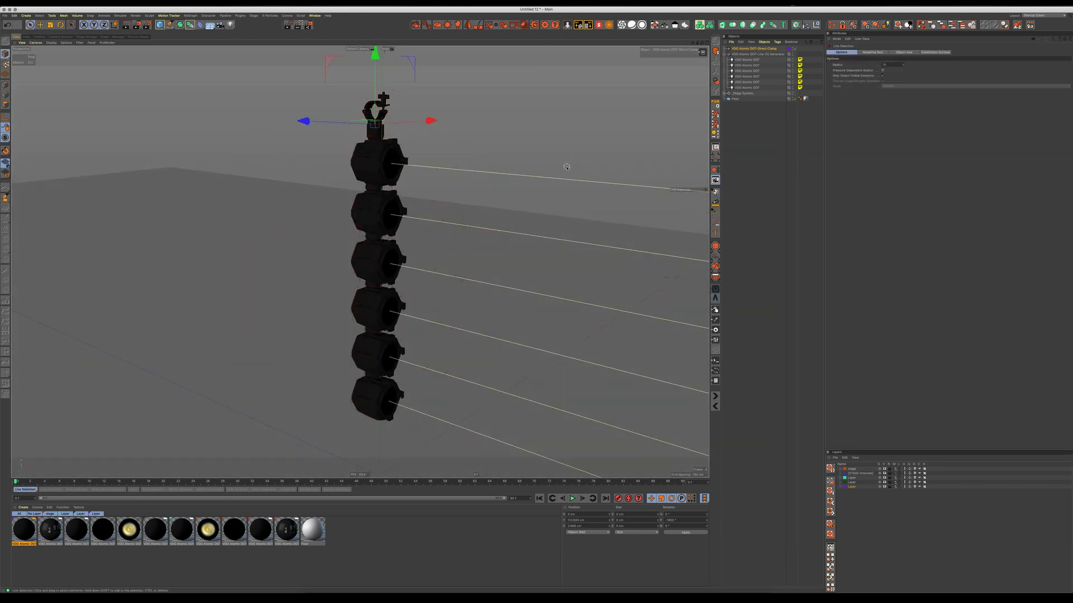
Delete the vertical light line generator and keep its Direct Clamp in the scene
{"action": "left_click_drag", "start_coordinate": [381, 225], "coordinate": [367, 223], "text": "alt"}
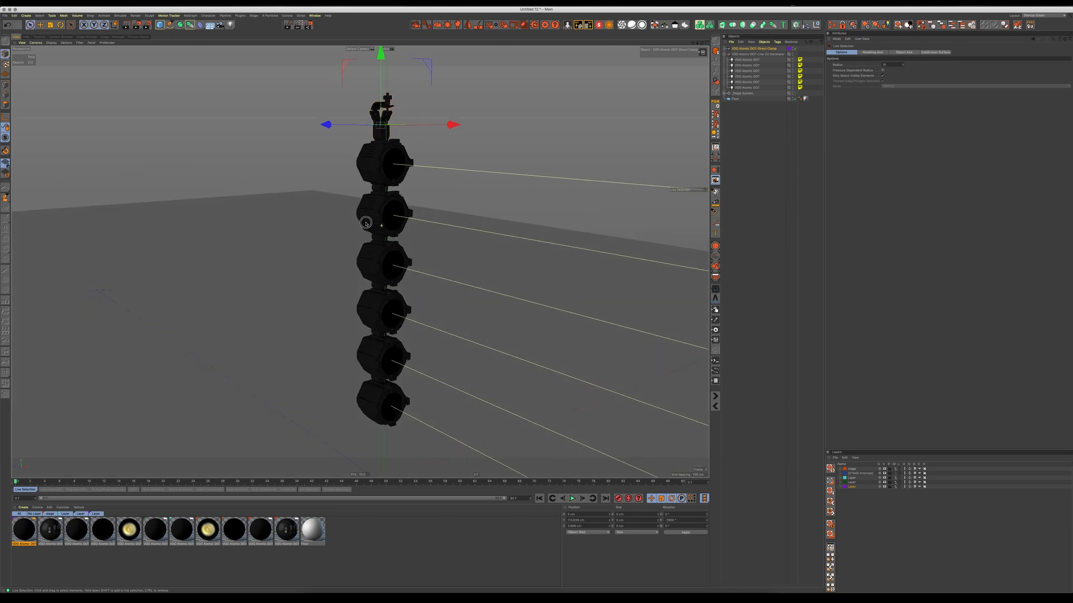
{"action": "middle_click_drag", "start_coordinate": [371, 216], "coordinate": [343, 209], "text": "alt"}
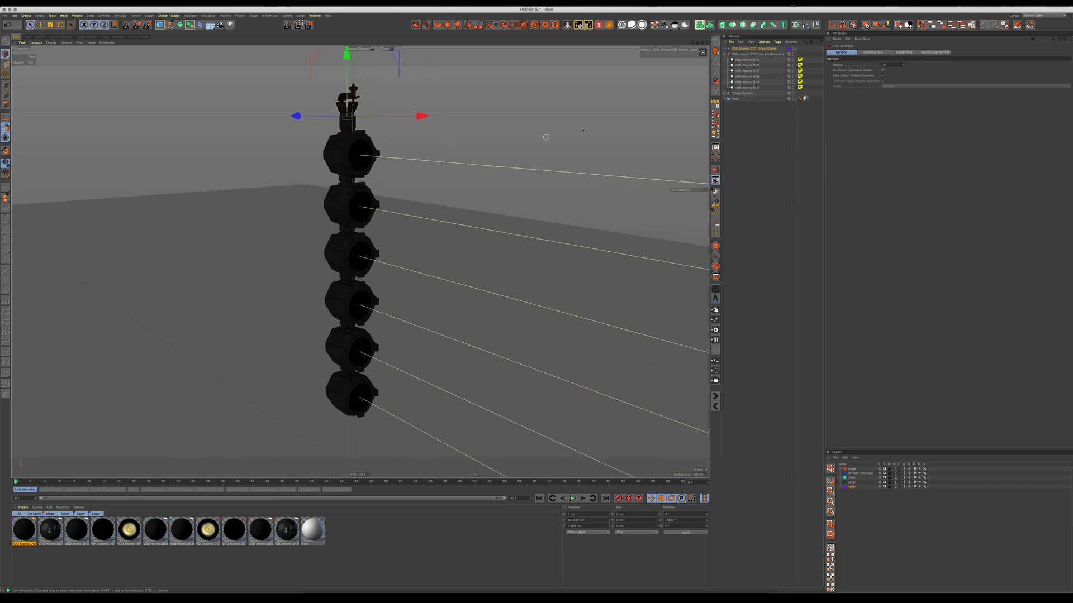
{"action": "left_click", "coordinate": [725, 54]}
{"action": "left_click", "coordinate": [750, 54]}
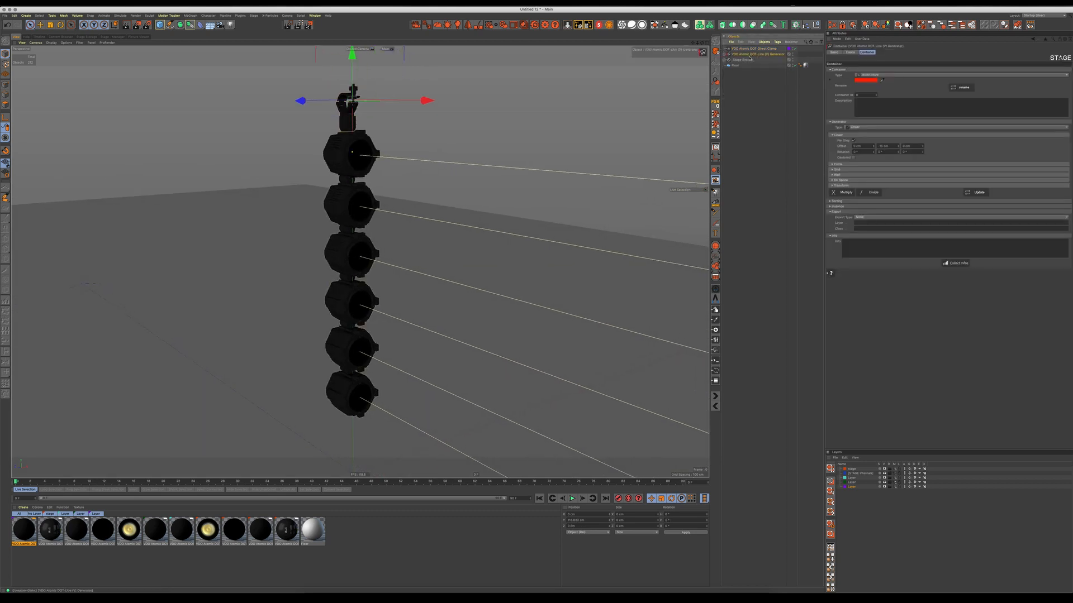
{"action": "key", "text": "Delete"}
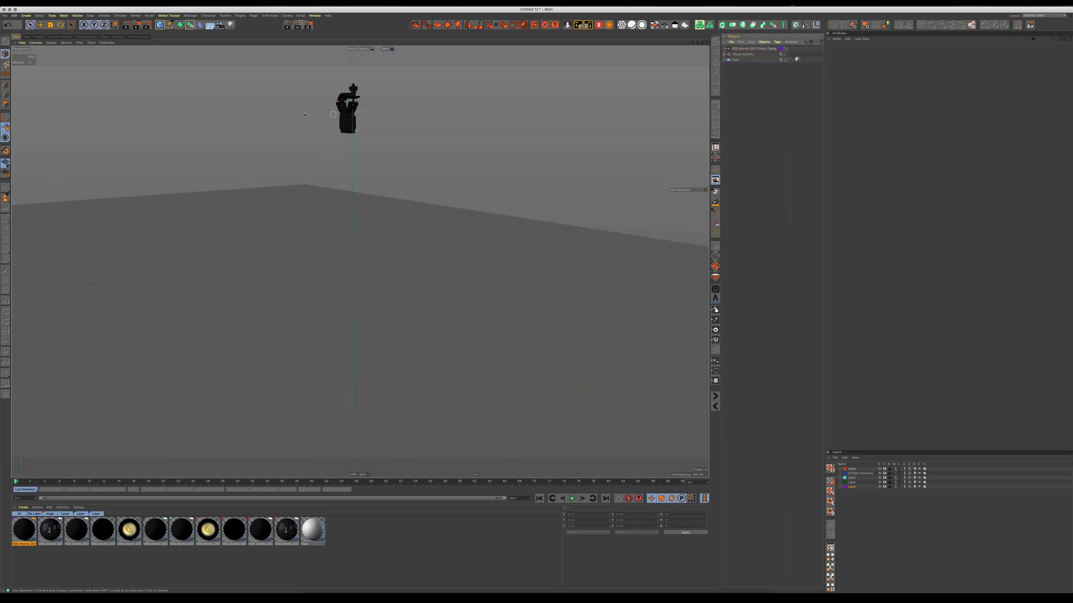
Load the VDO Atomic DOT Line (H) Generator from the Stage library, collapse its hierarchy and raise it above the floor
{"action": "left_click", "coordinate": [67, 37]}
{"action": "left_click", "coordinate": [87, 37]}
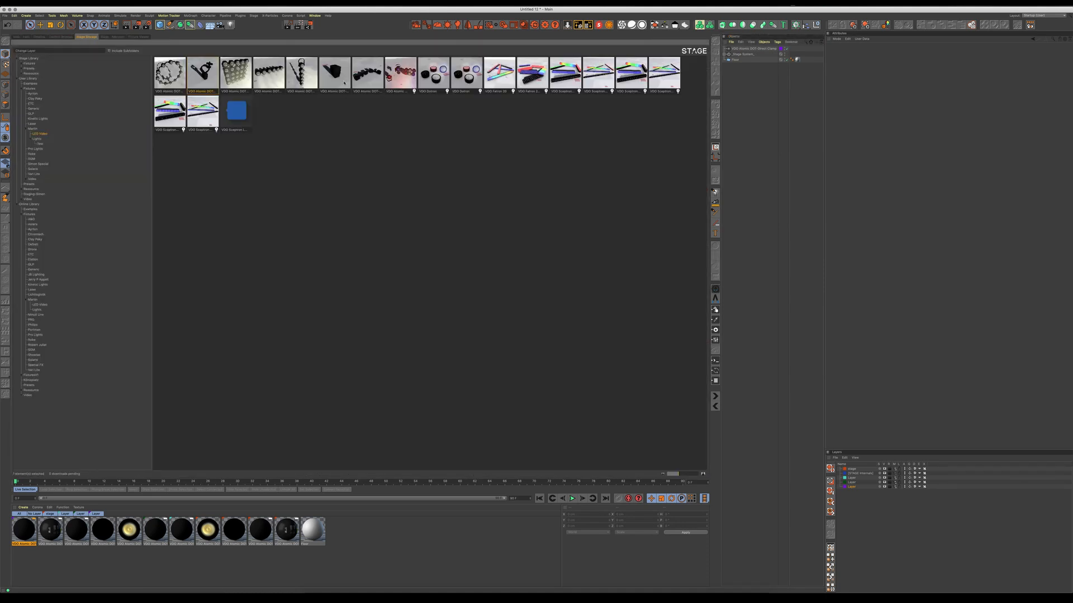
{"action": "double_click", "coordinate": [270, 78]}
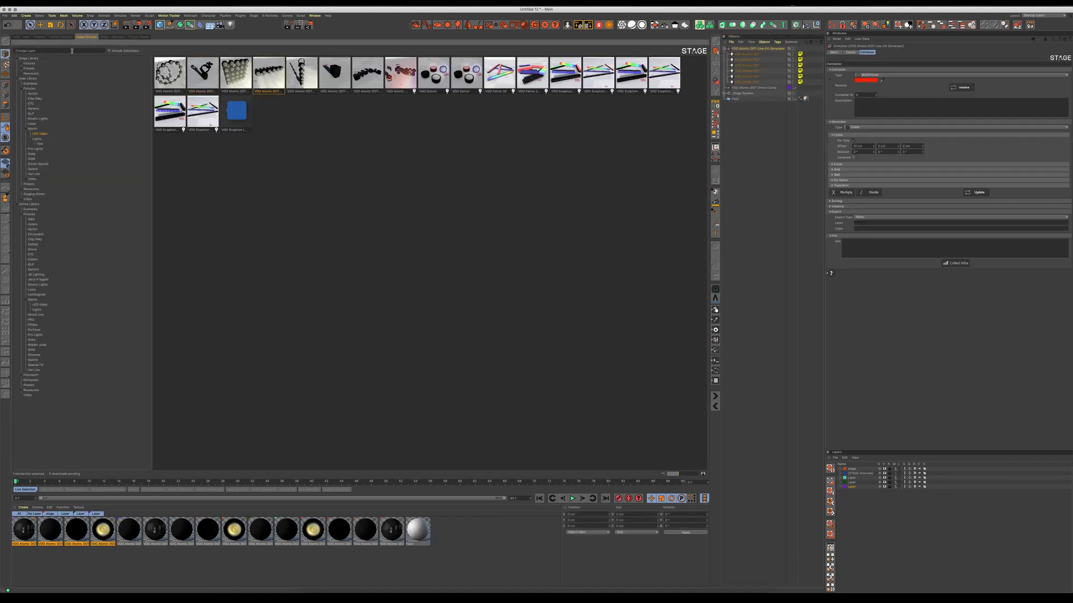
{"action": "left_click", "coordinate": [16, 37]}
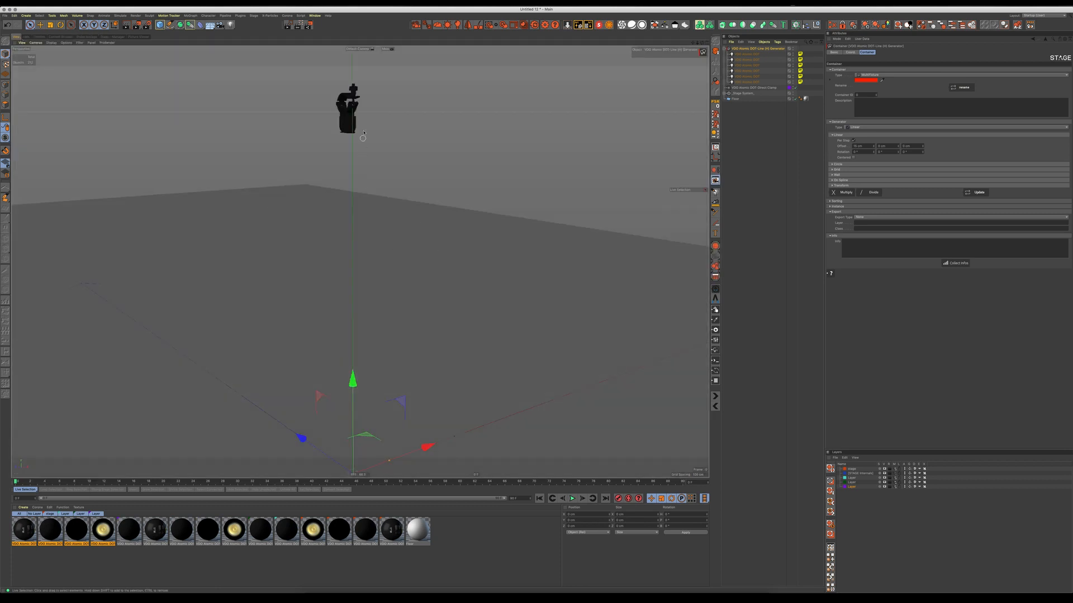
{"action": "left_click", "coordinate": [728, 49]}
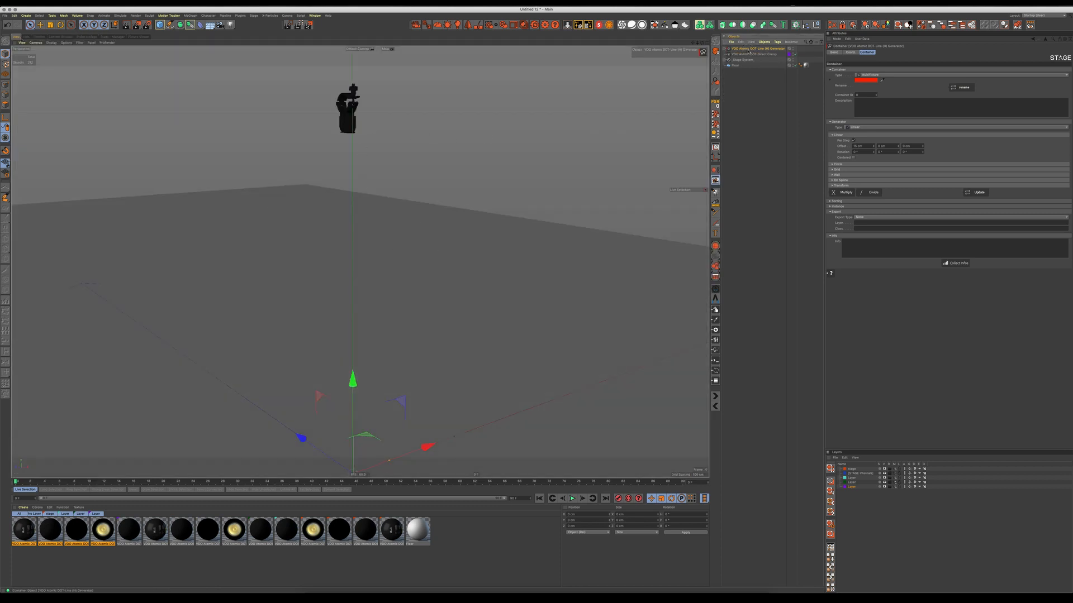
{"action": "left_click_drag", "start_coordinate": [357, 385], "coordinate": [360, 134]}
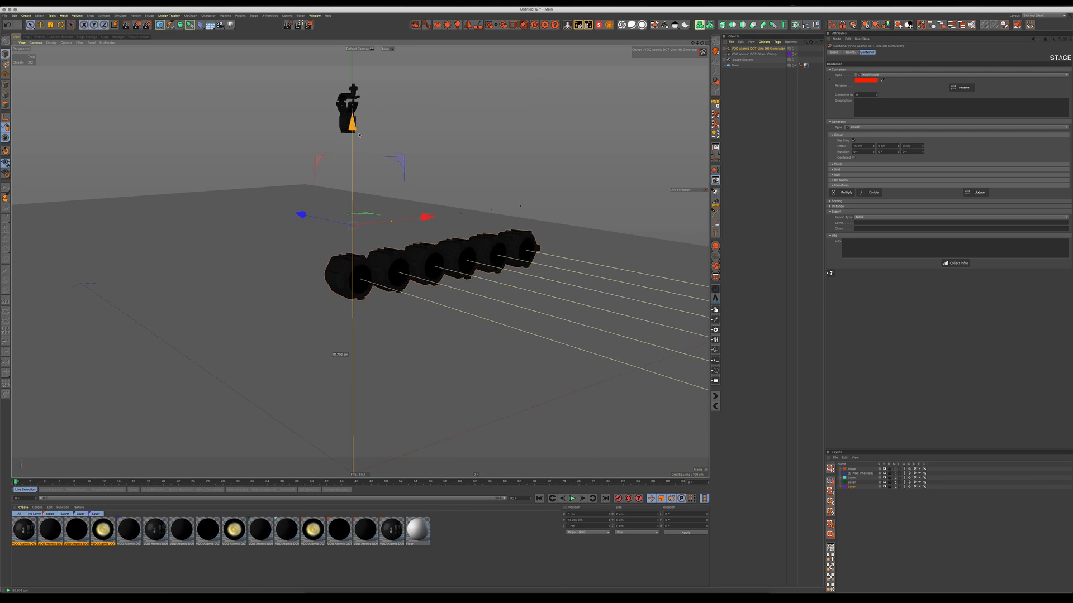
Magnet-snap the Direct Clamp onto the top of the horizontal line's first light and a copy of it onto the last light
{"action": "left_click_drag", "start_coordinate": [414, 238], "coordinate": [250, 286], "text": "alt"}
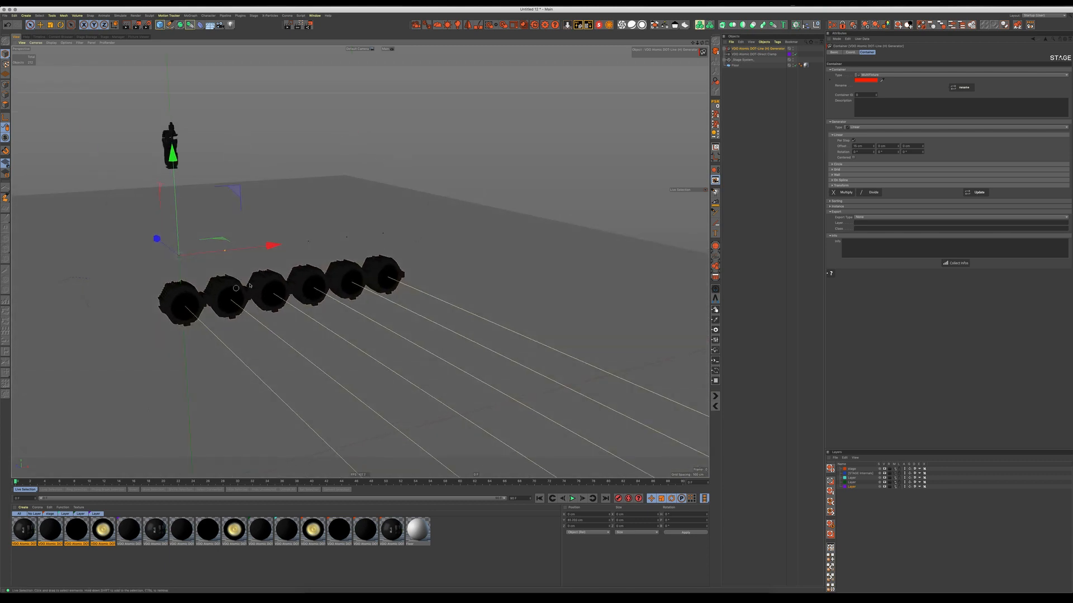
{"action": "middle_click_drag", "start_coordinate": [292, 278], "coordinate": [322, 287], "text": "alt"}
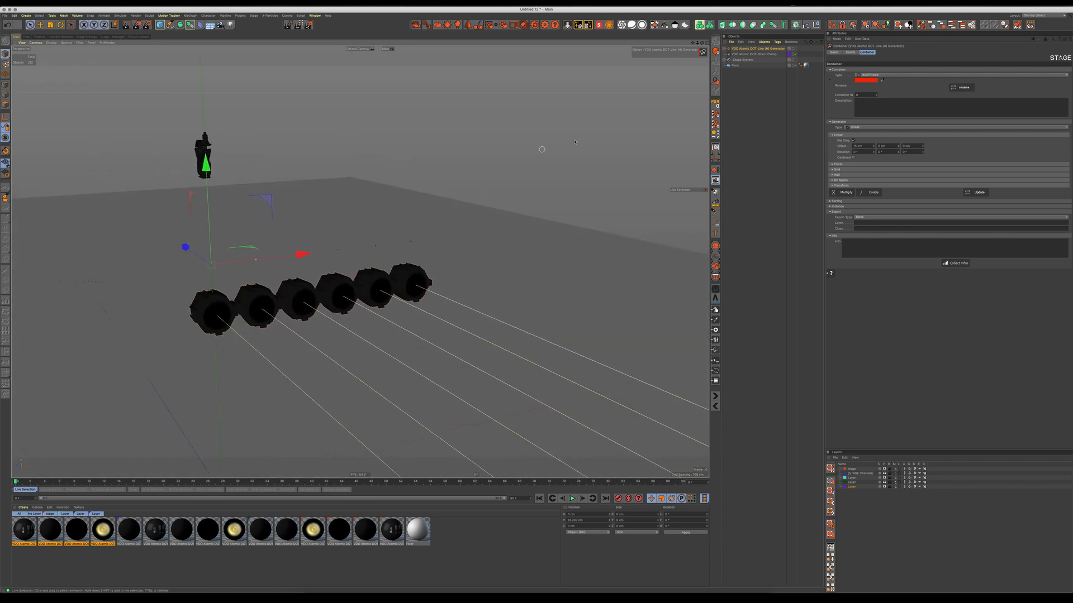
{"action": "left_click", "coordinate": [751, 54]}
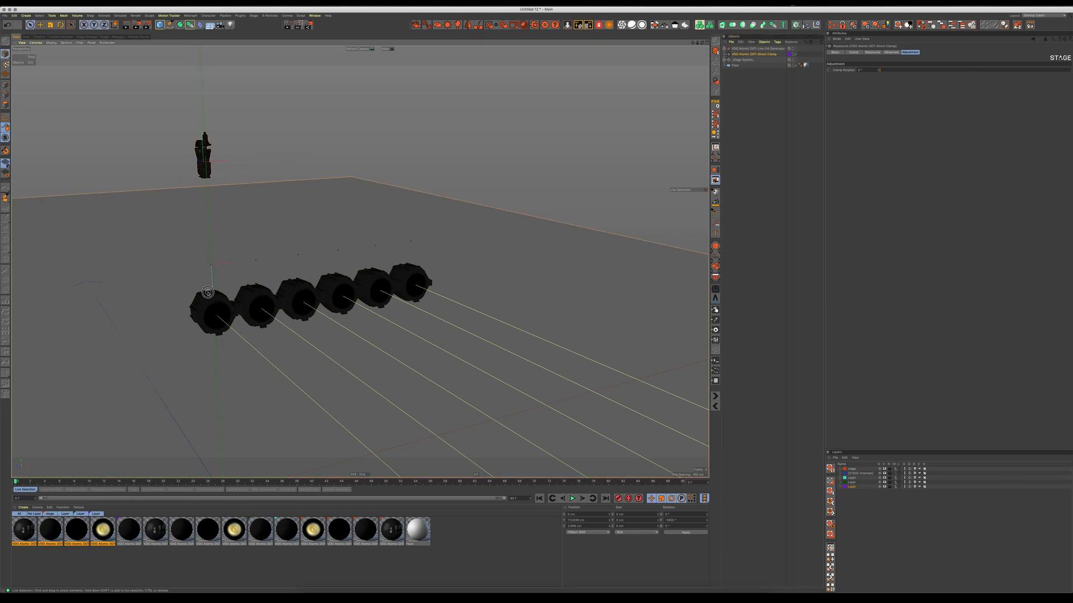
{"action": "left_click", "coordinate": [215, 291], "text": "shift"}
{"action": "left_click", "coordinate": [715, 298]}
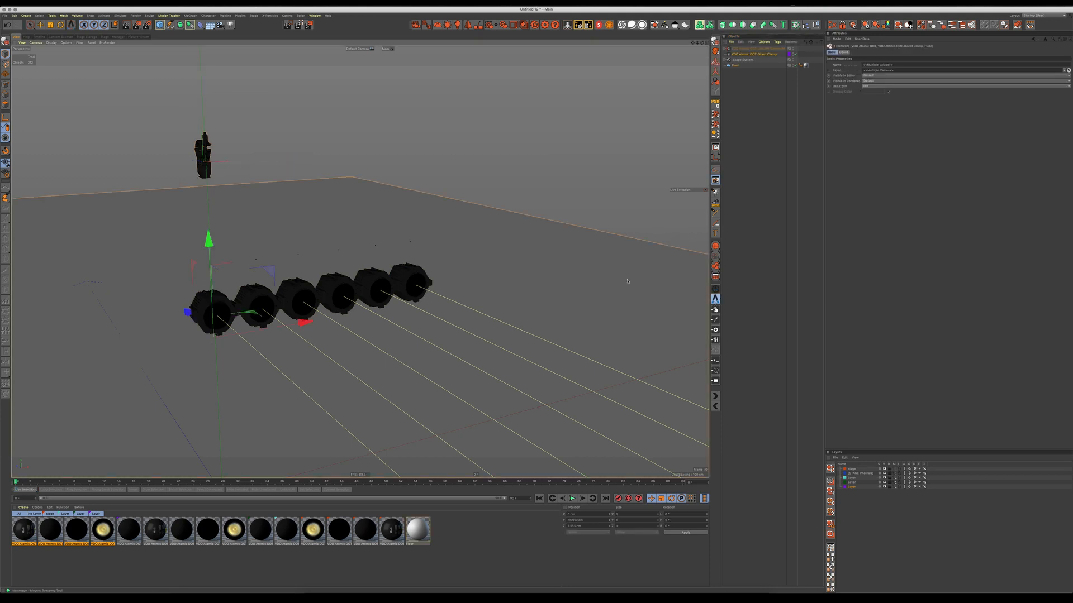
{"action": "left_click_drag", "start_coordinate": [204, 165], "coordinate": [227, 276]}
{"action": "key", "text": "super+z"}
{"action": "left_click", "coordinate": [753, 54]}
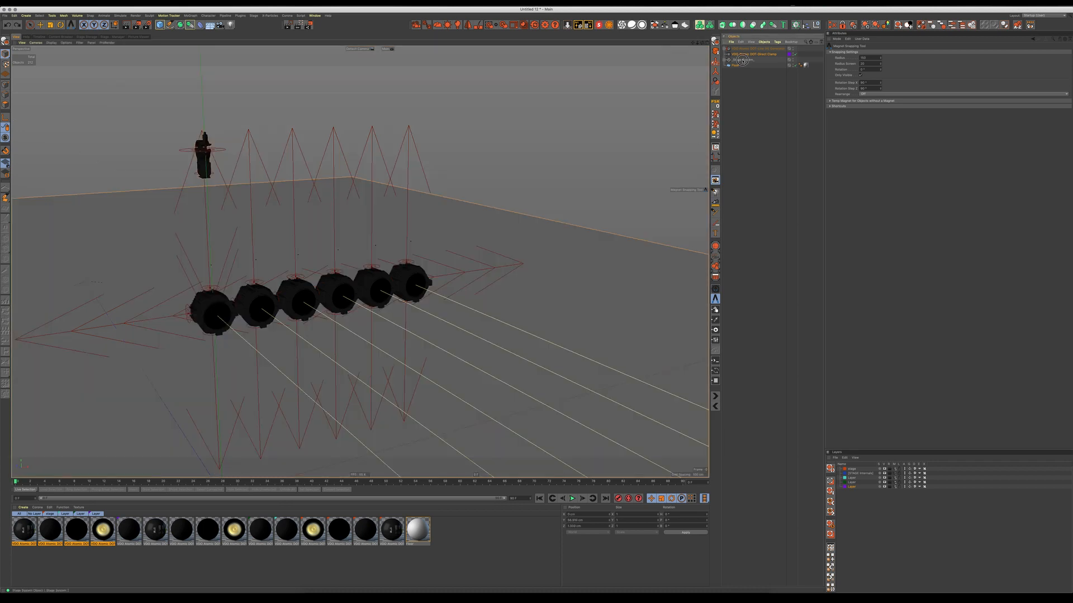
{"action": "left_click_drag", "start_coordinate": [217, 158], "coordinate": [216, 278]}
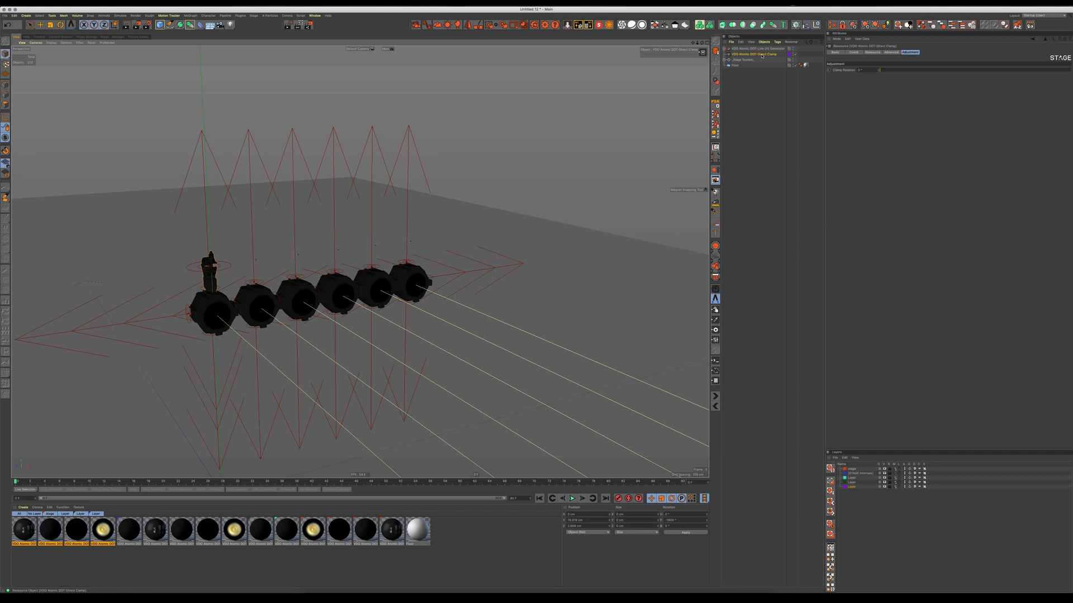
{"action": "left_click_drag", "start_coordinate": [761, 54], "coordinate": [762, 46], "text": "ctrl"}
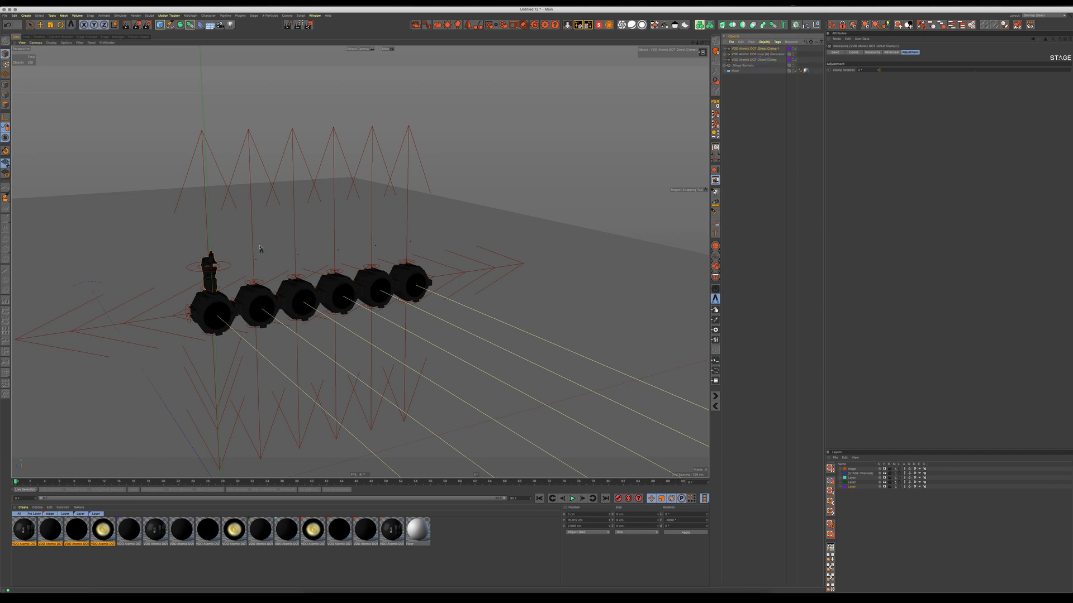
{"action": "left_click_drag", "start_coordinate": [260, 248], "coordinate": [475, 252]}
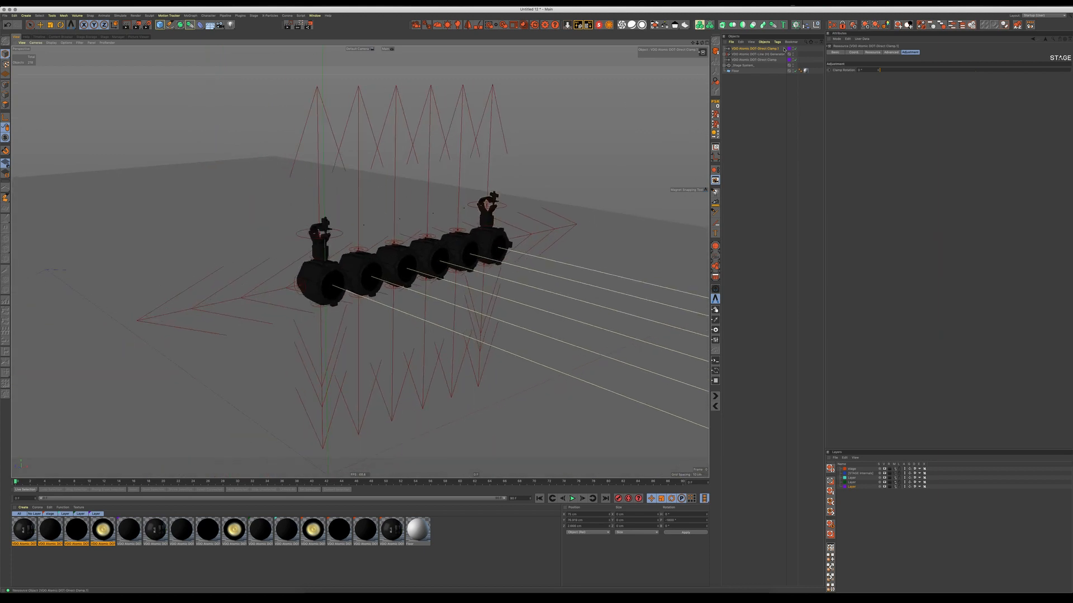
Replace the horizontal light line and both clamps with the VDO Atomic DOT Grid Generator from the Stage library
{"action": "left_click_drag", "start_coordinate": [784, 49], "coordinate": [760, 64]}
{"action": "key", "text": "Delete"}
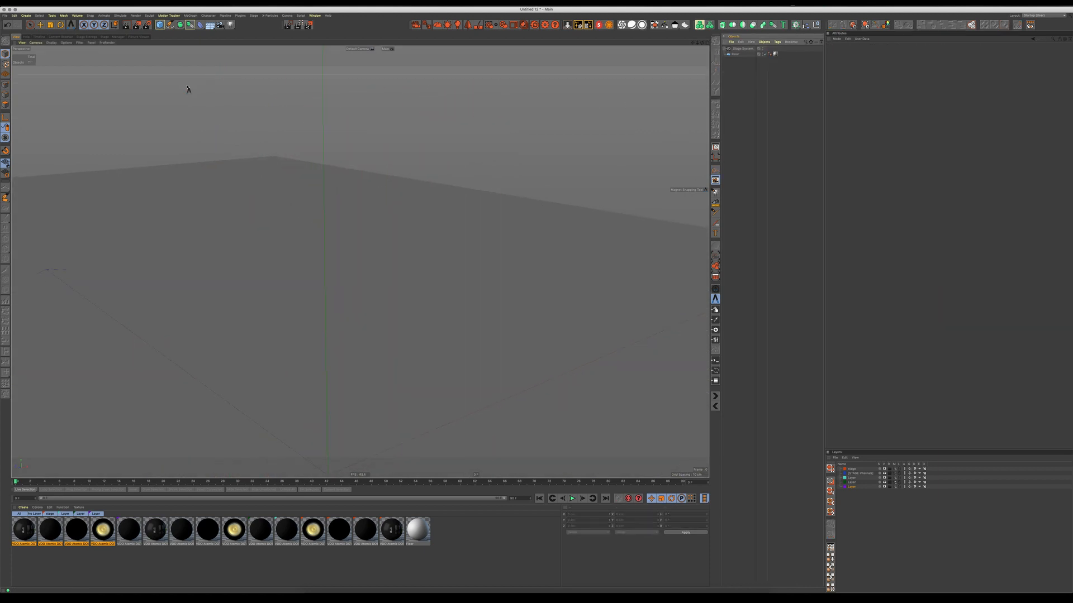
{"action": "left_click", "coordinate": [85, 37]}
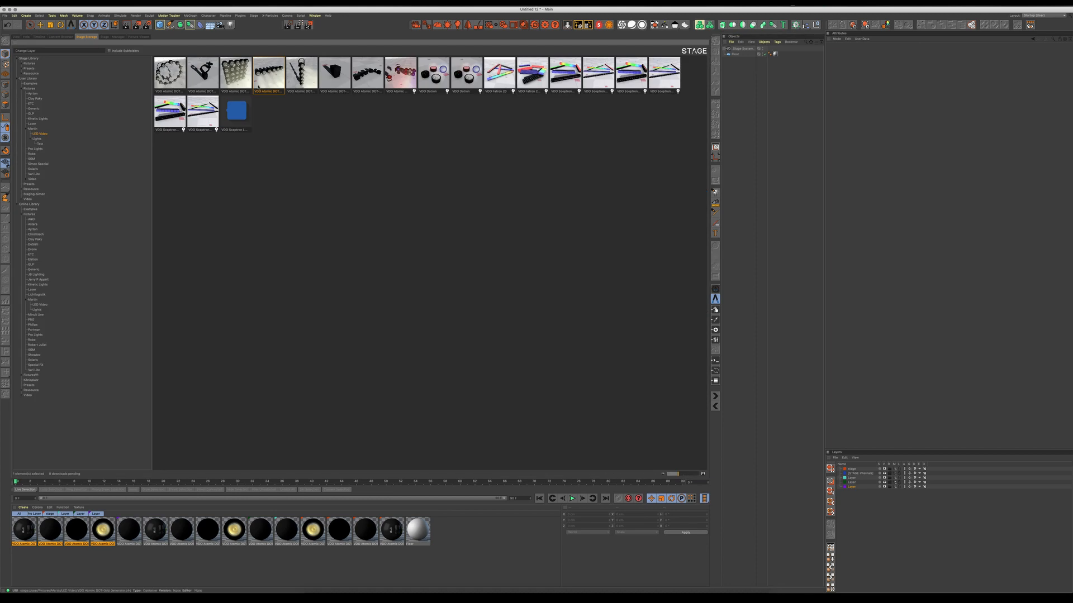
{"action": "left_click", "coordinate": [236, 81]}
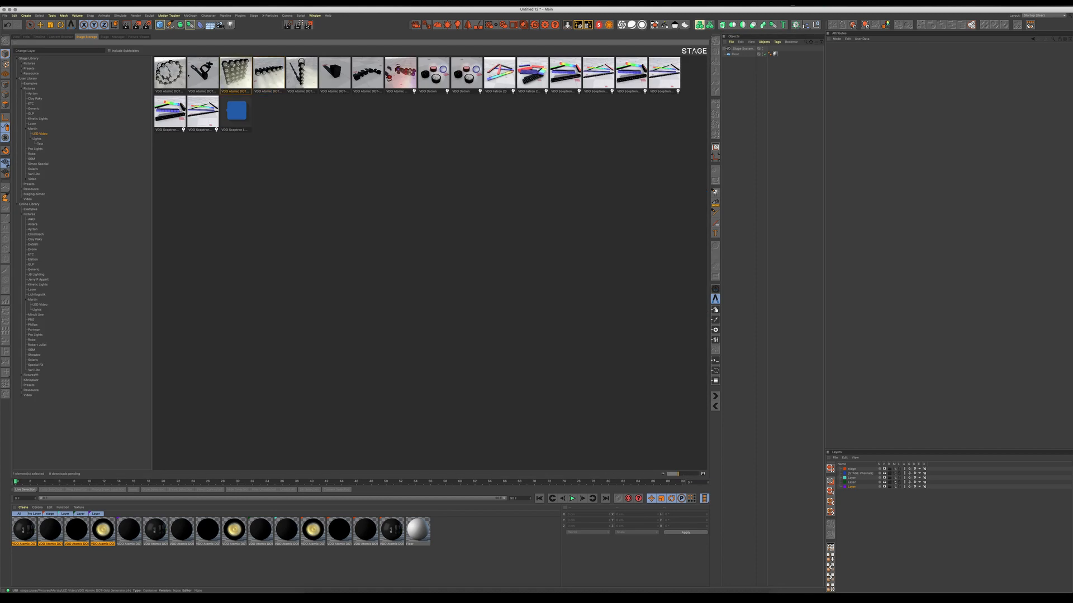
{"action": "left_click", "coordinate": [17, 37]}
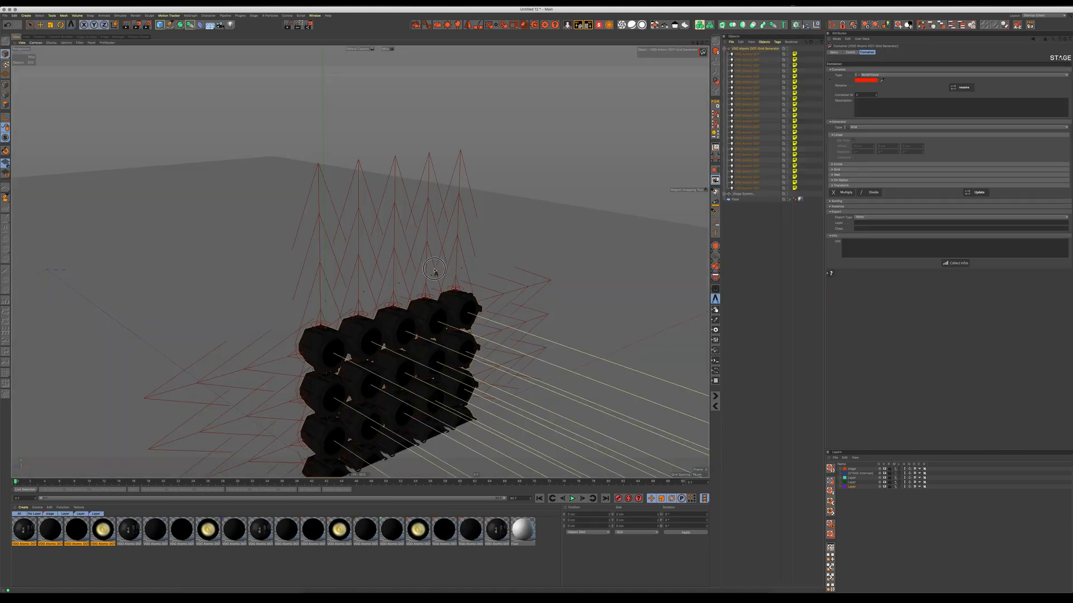
Raise the light grid generator so that all its rows stand above the floor
{"action": "left_click_drag", "start_coordinate": [435, 270], "coordinate": [430, 241], "text": "alt"}
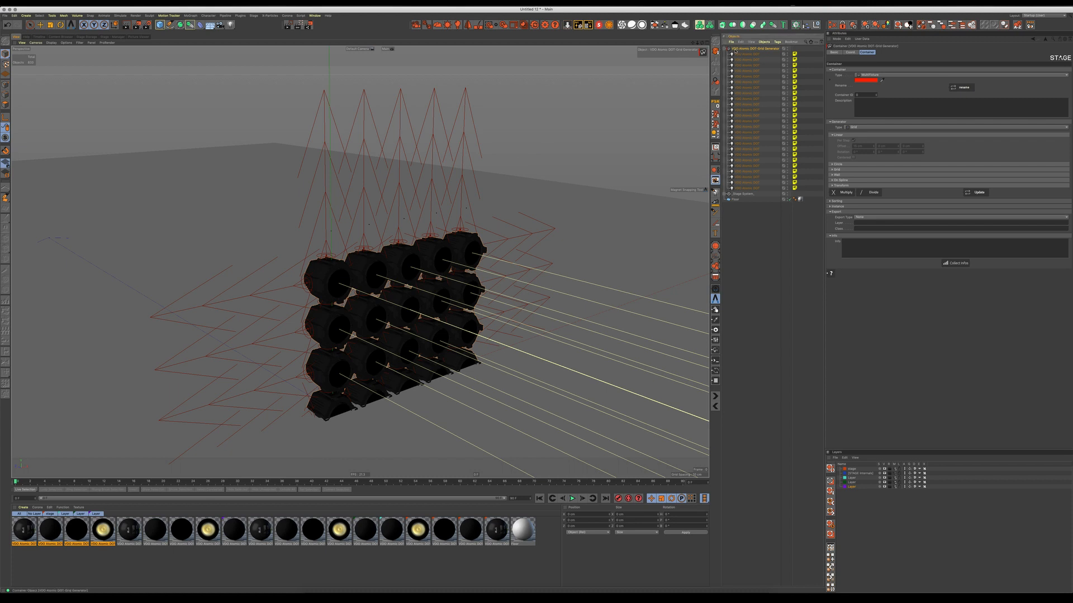
{"action": "key", "text": "e"}
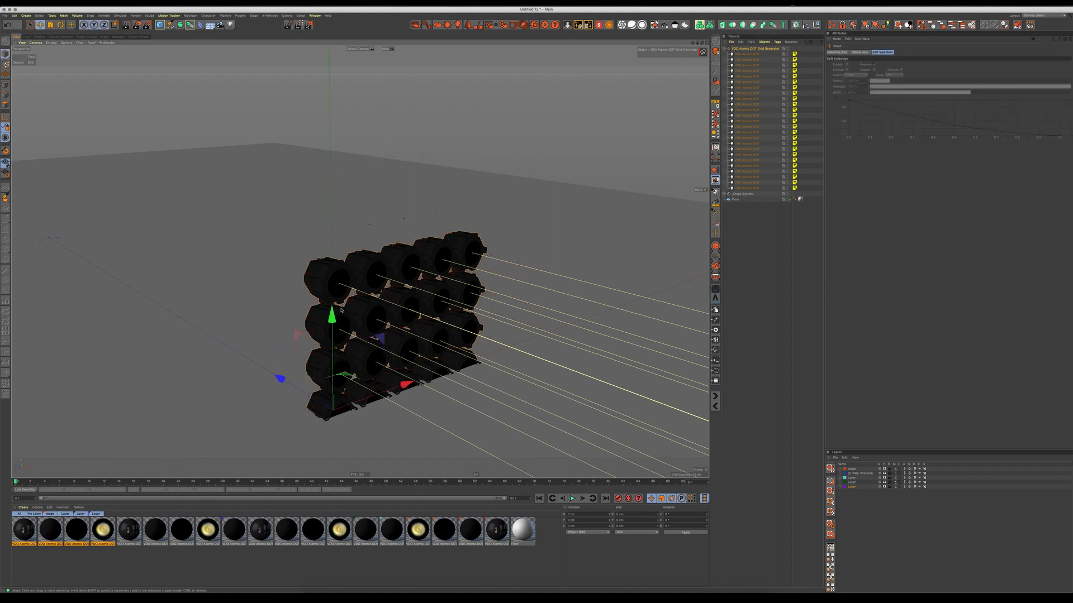
{"action": "left_click_drag", "start_coordinate": [330, 310], "coordinate": [343, 264]}
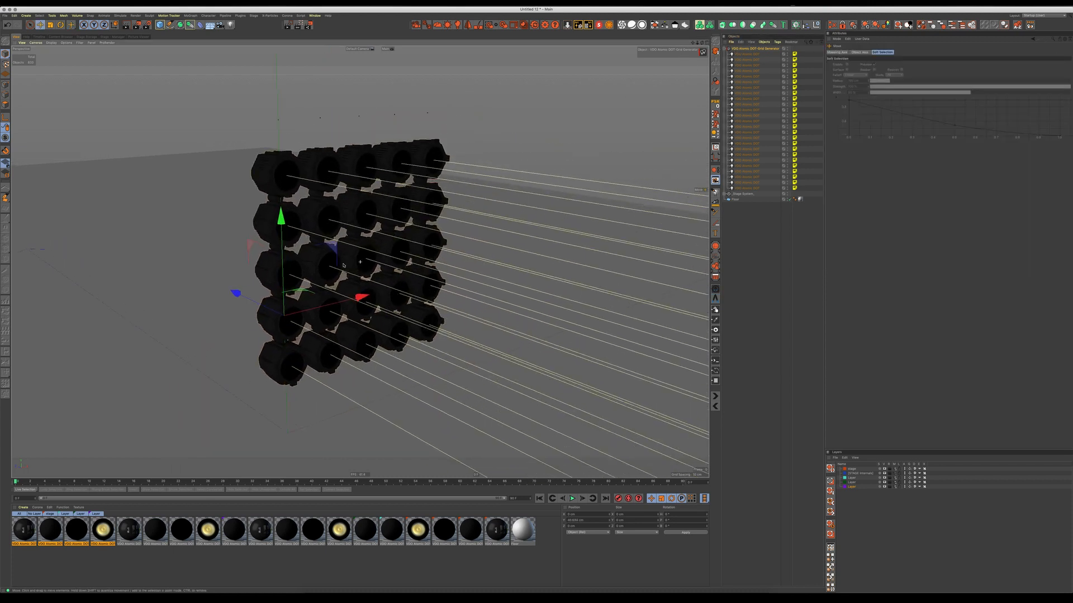
Examine the controller settings of individual lights in the grid and the Grid parameters of its generator
{"action": "left_click", "coordinate": [746, 54]}
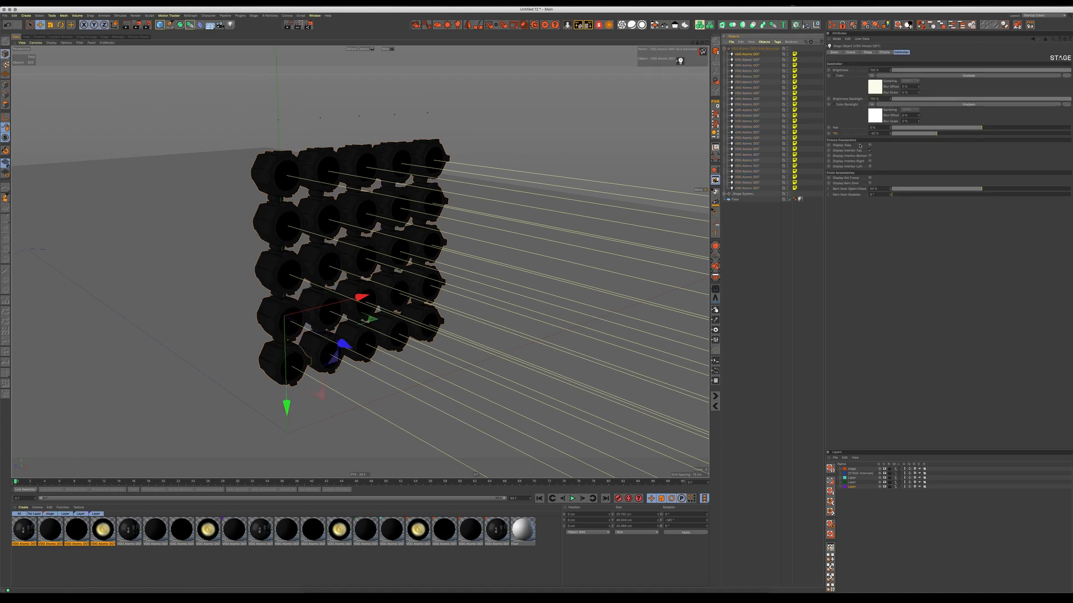
{"action": "left_click", "coordinate": [870, 151]}
{"action": "left_click_drag", "start_coordinate": [335, 263], "coordinate": [300, 290], "text": "alt"}
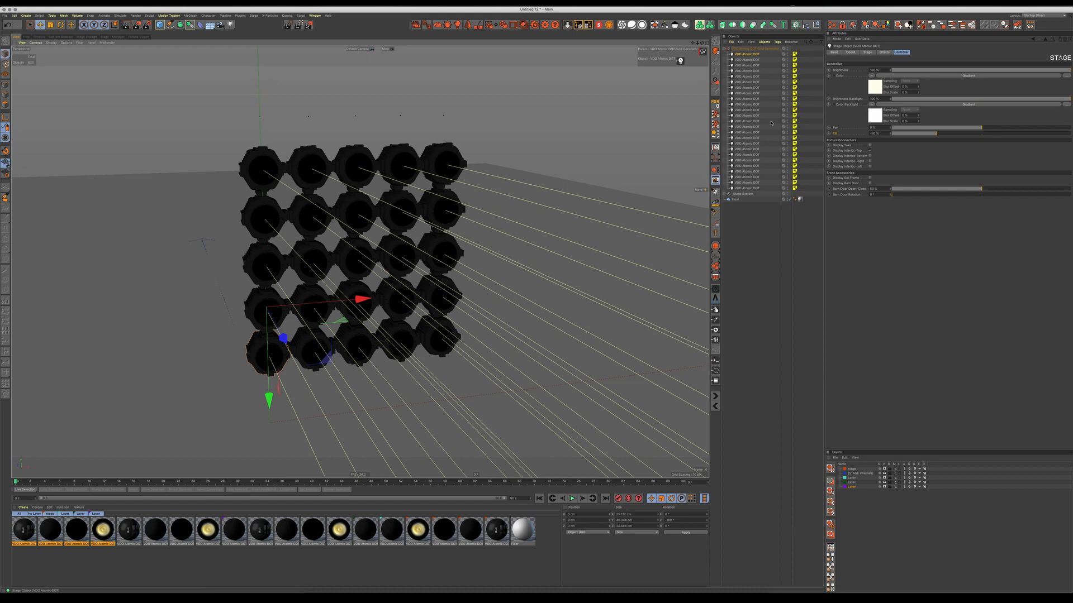
{"action": "left_click", "coordinate": [754, 99]}
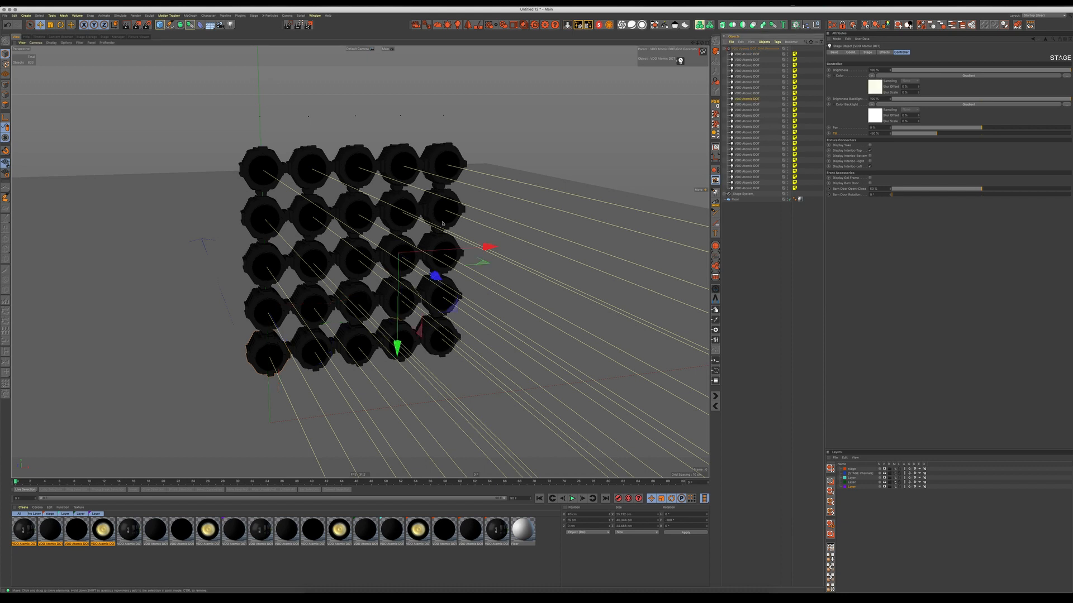
{"action": "left_click_drag", "start_coordinate": [295, 269], "coordinate": [362, 288], "text": "alt"}
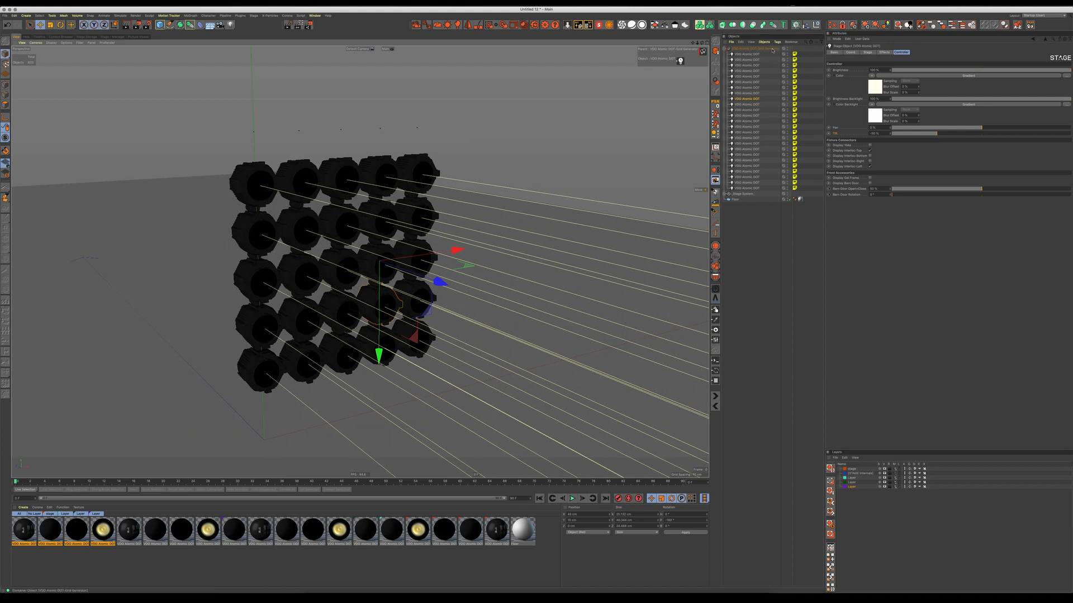
{"action": "left_click", "coordinate": [754, 49]}
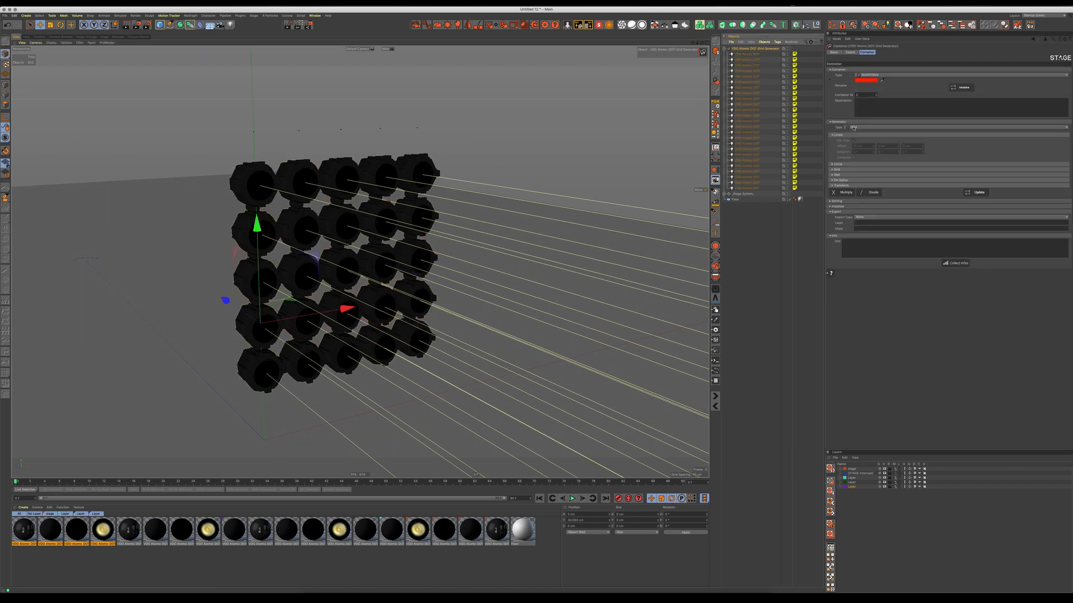
{"action": "left_click", "coordinate": [832, 170]}
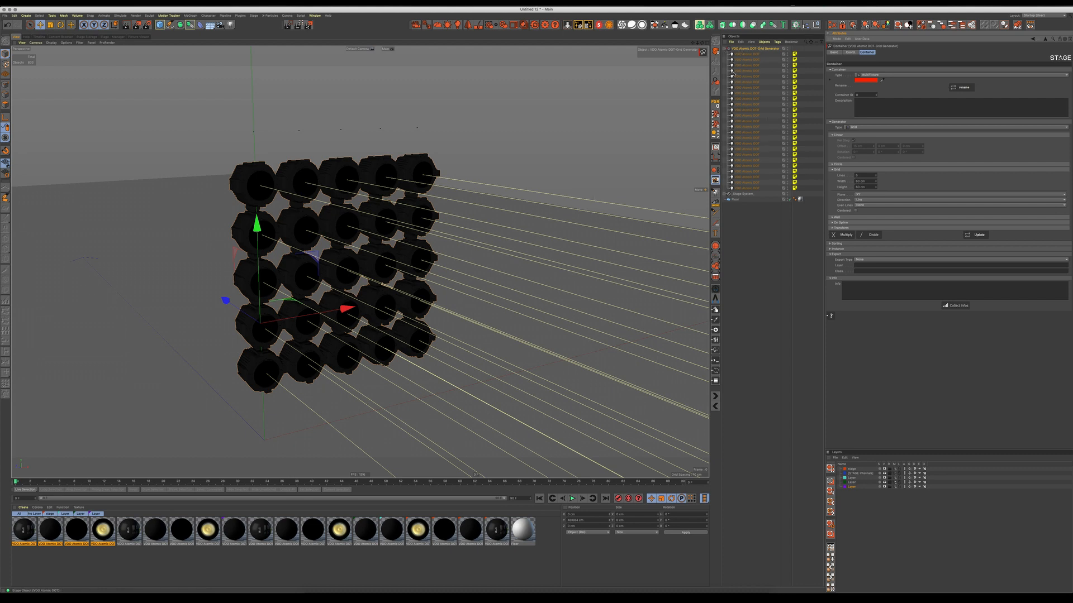
Replace the light grid with the VDO Atomic DOT Circle Generator from the Stage library
{"action": "left_click", "coordinate": [727, 49]}
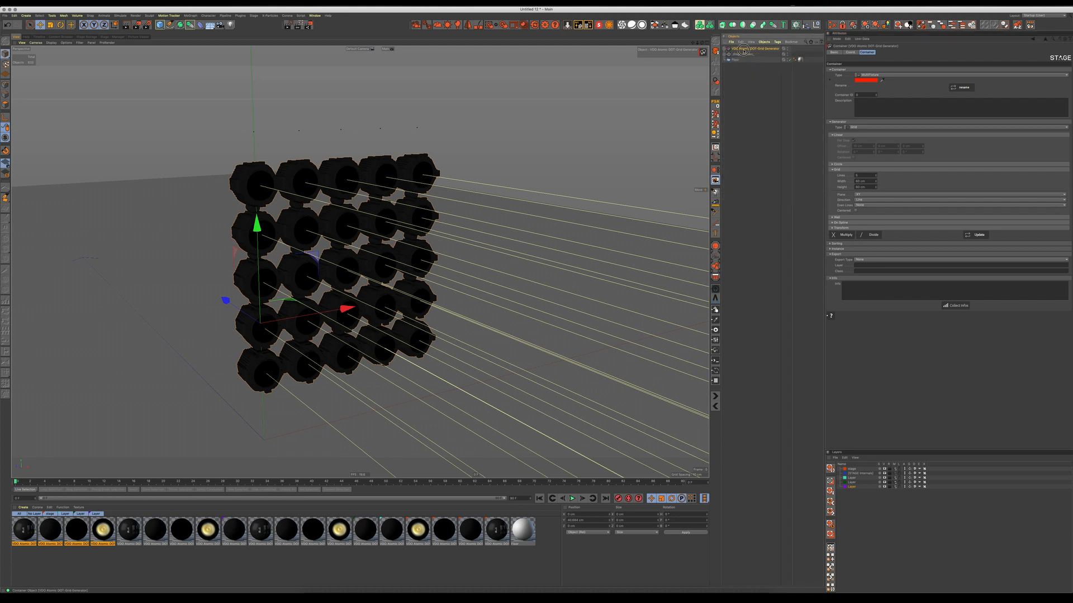
{"action": "key", "text": "Delete"}
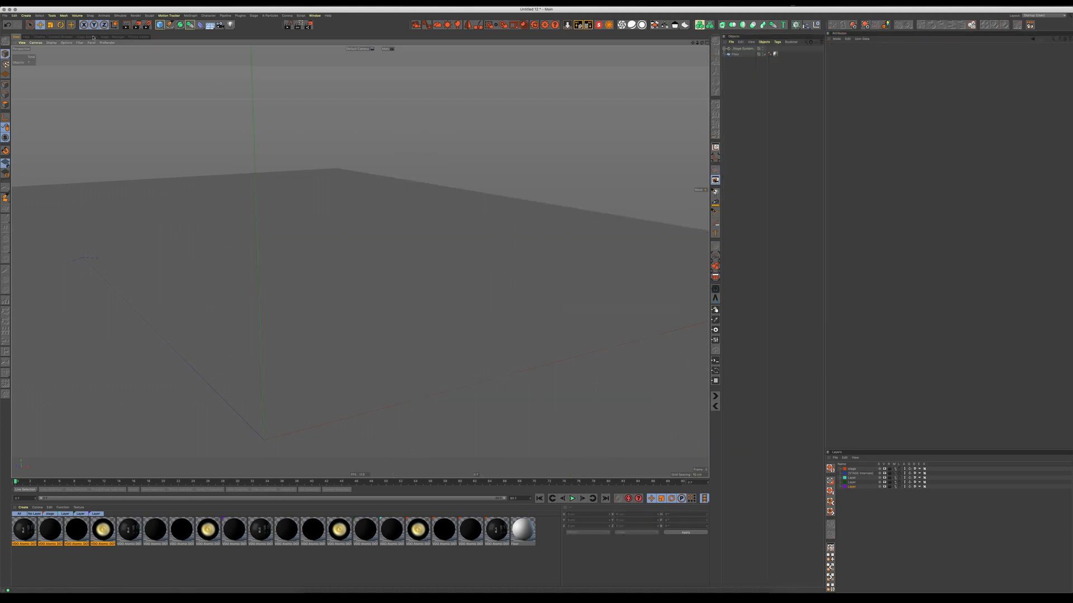
{"action": "left_click", "coordinate": [92, 37]}
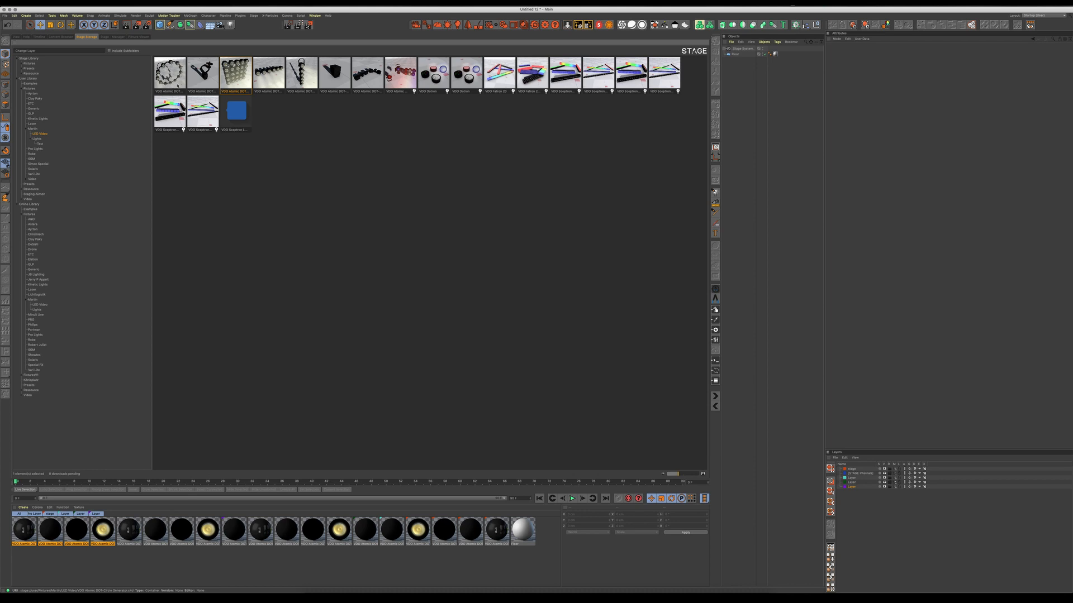
{"action": "left_click", "coordinate": [15, 37]}
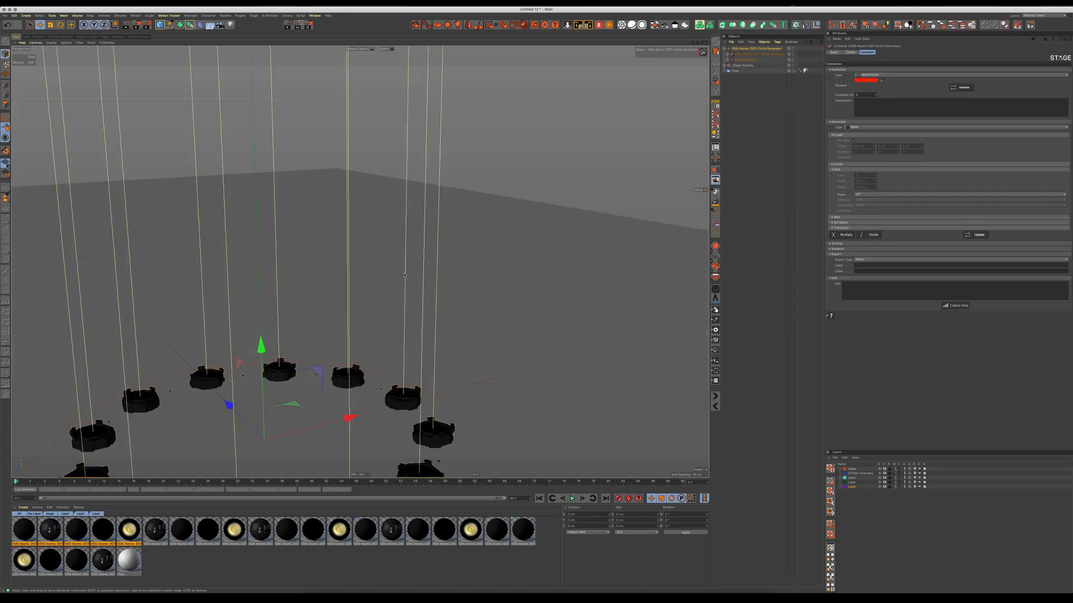
Rotate the circle generator by 90° so the ring stands upright and its beams point horizontally
{"action": "key", "text": "o"}
{"action": "key", "text": "r"}
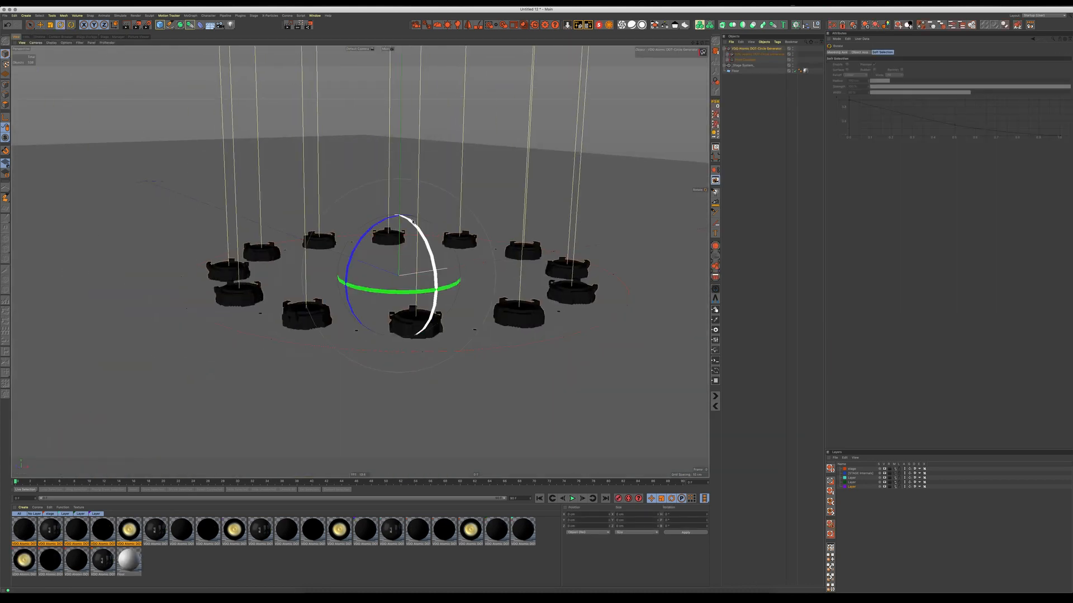
{"action": "left_click_drag", "start_coordinate": [413, 224], "coordinate": [430, 287]}
Raise the upright light ring so that all of its lights stand above the floor
{"action": "key", "text": "e"}
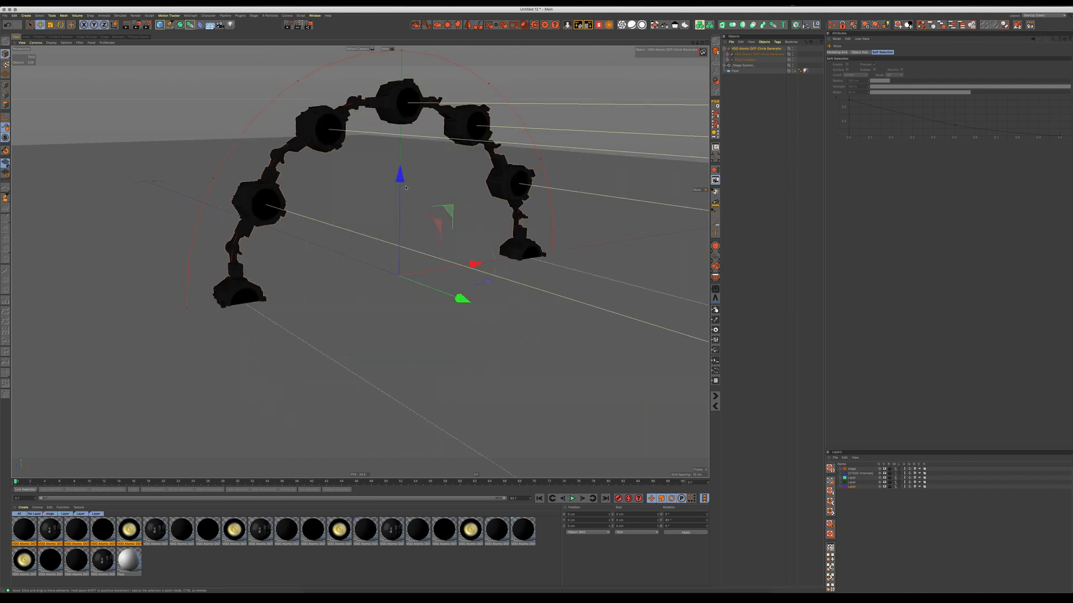
{"action": "left_click_drag", "start_coordinate": [401, 170], "coordinate": [408, 47]}
{"action": "scroll", "coordinate": [414, 61], "scroll_direction": "down", "scroll_amount": 8}
{"action": "middle_click_drag", "start_coordinate": [438, 70], "coordinate": [364, 267], "text": "alt"}
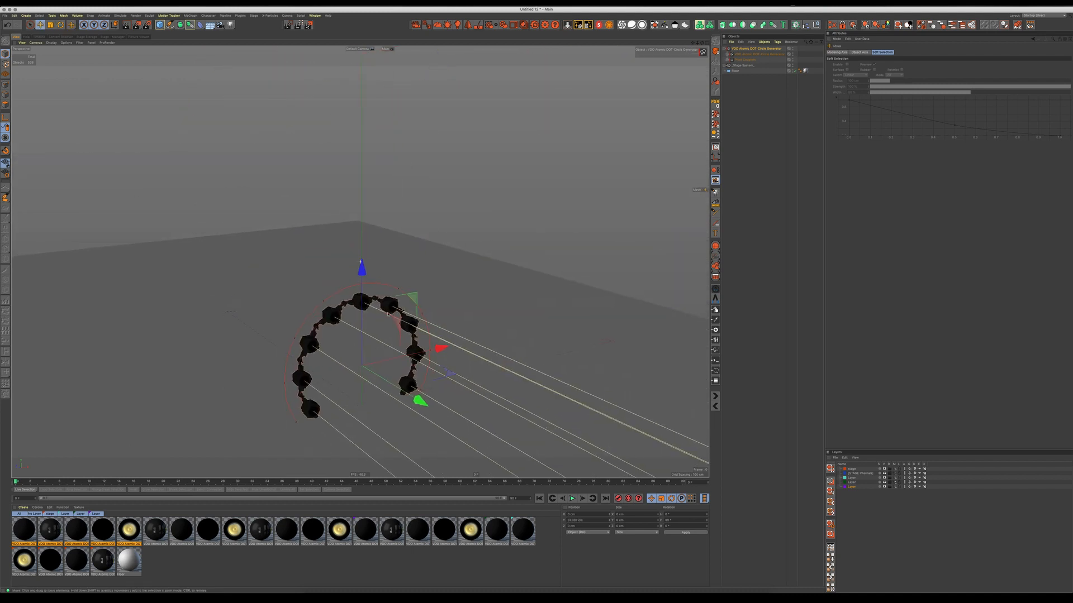
{"action": "left_click_drag", "start_coordinate": [364, 267], "coordinate": [363, 148]}
{"action": "left_click_drag", "start_coordinate": [367, 202], "coordinate": [367, 202], "text": "alt"}
{"action": "mouse_move", "coordinate": [366, 200]}
{"action": "left_mouse_down", "text": "alt"}
{"action": "mouse_move", "coordinate": [358, 240]}
{"action": "mouse_move", "coordinate": [376, 190]}
{"action": "left_mouse_up", "text": "alt"}
{"action": "scroll", "coordinate": [375, 190], "scroll_direction": "up", "scroll_amount": 10}
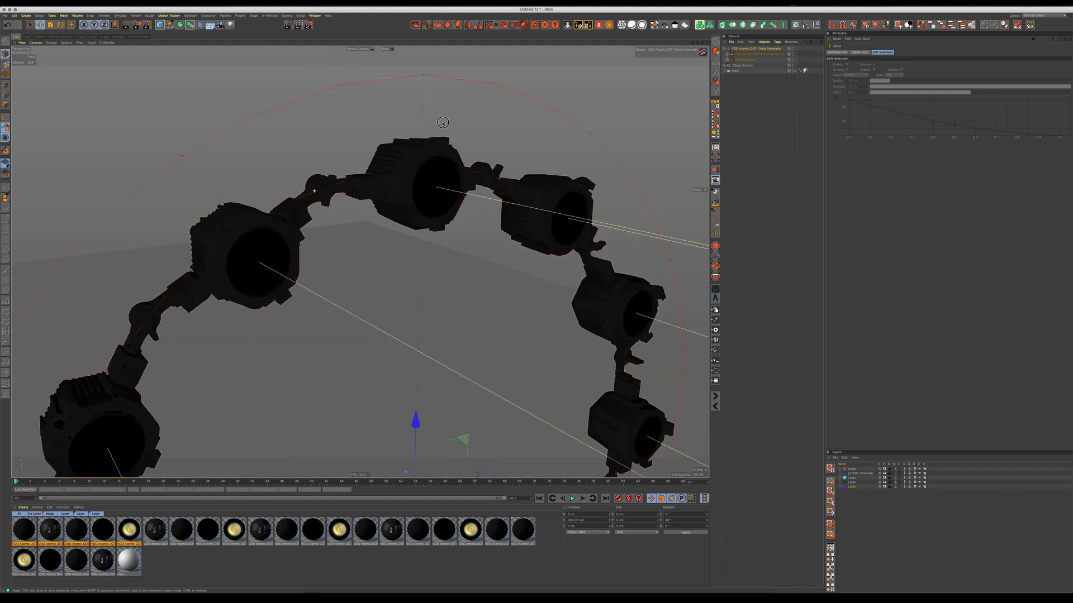
Examine the ring's lights and pivot couplers, including one coupler's adjustment settings and the top light's controller settings
{"action": "left_click", "coordinate": [730, 54]}
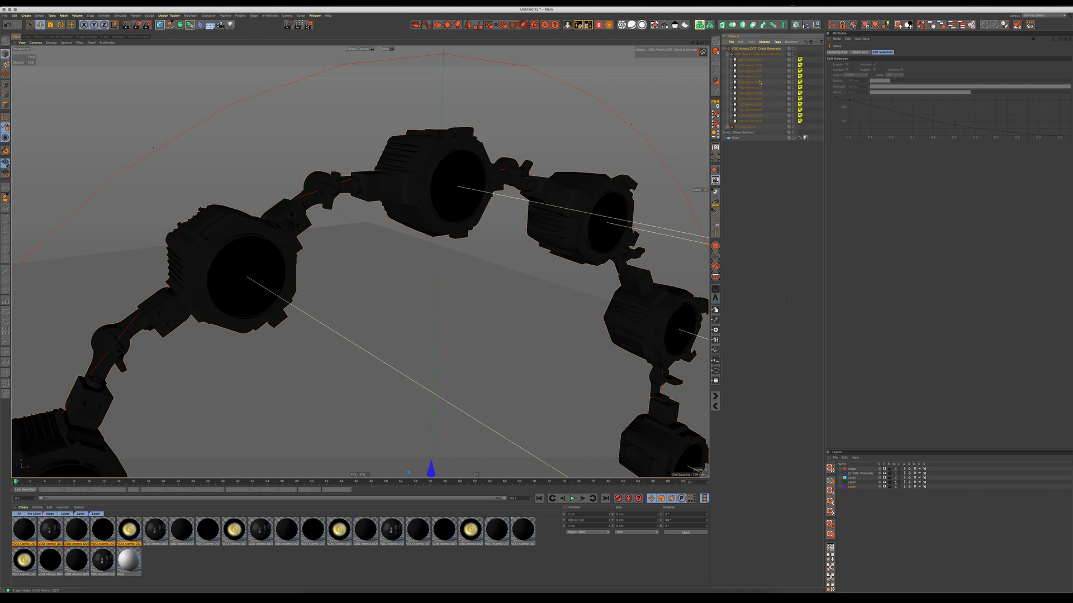
{"action": "left_click", "coordinate": [727, 127]}
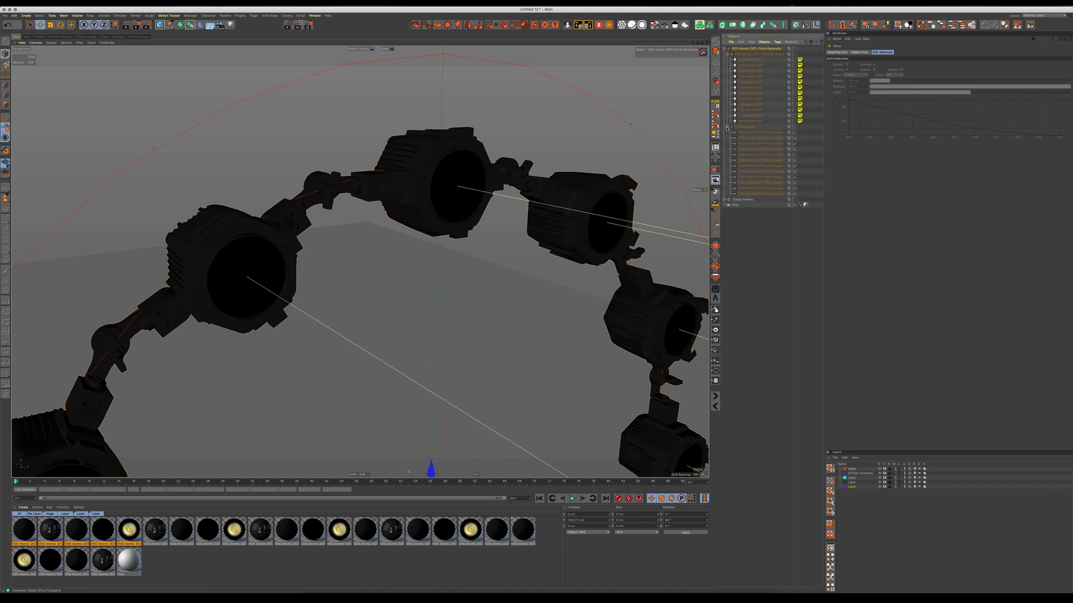
{"action": "left_click", "coordinate": [758, 132]}
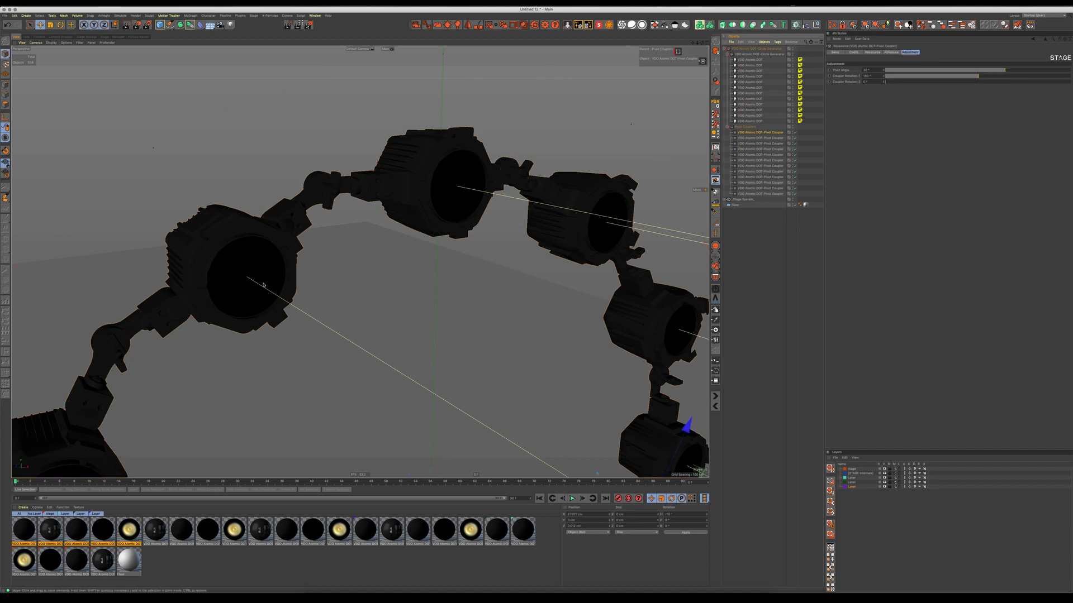
{"action": "scroll", "coordinate": [472, 255], "scroll_direction": "down", "scroll_amount": 10}
{"action": "scroll", "coordinate": [460, 283], "scroll_direction": "up", "scroll_amount": 3}
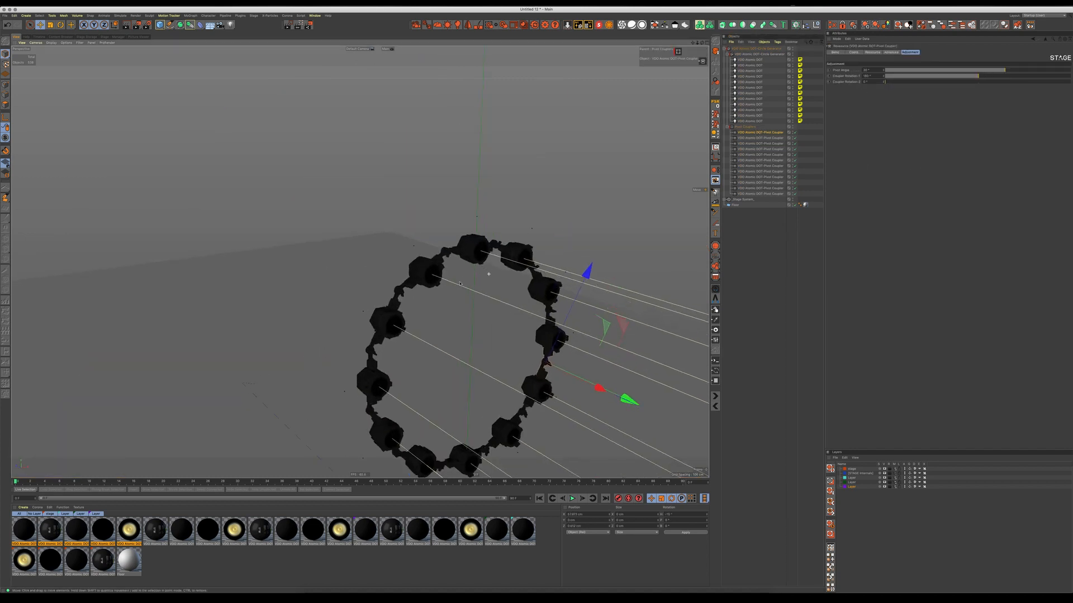
{"action": "left_click", "coordinate": [475, 248]}
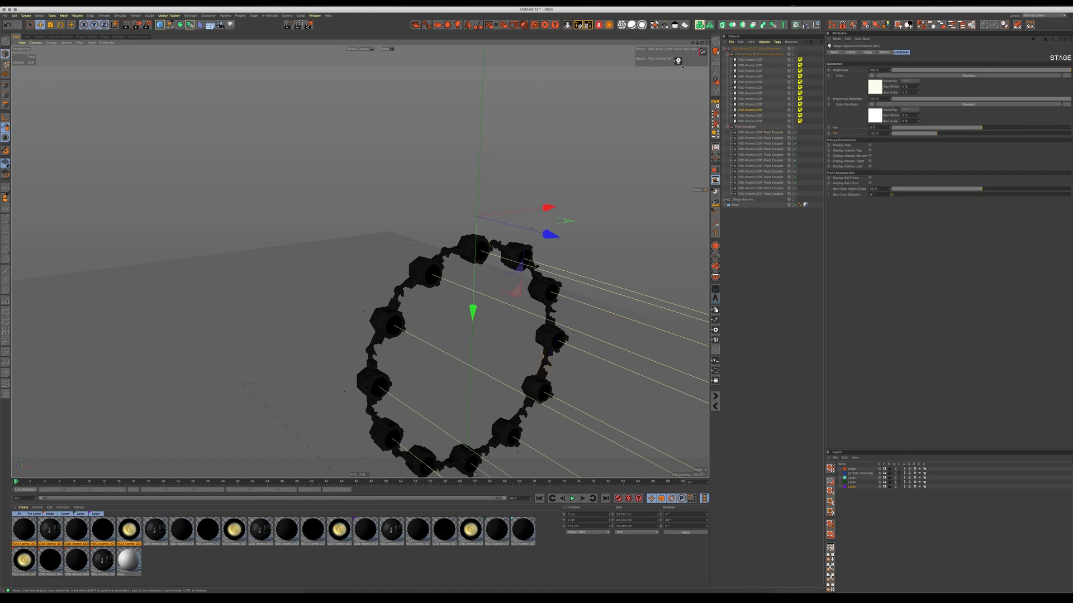
Add the VDO Atomic DOT Direct Clamp from the Stage library and snap it by magnet onto the top of the light ring
{"action": "left_click", "coordinate": [86, 36]}
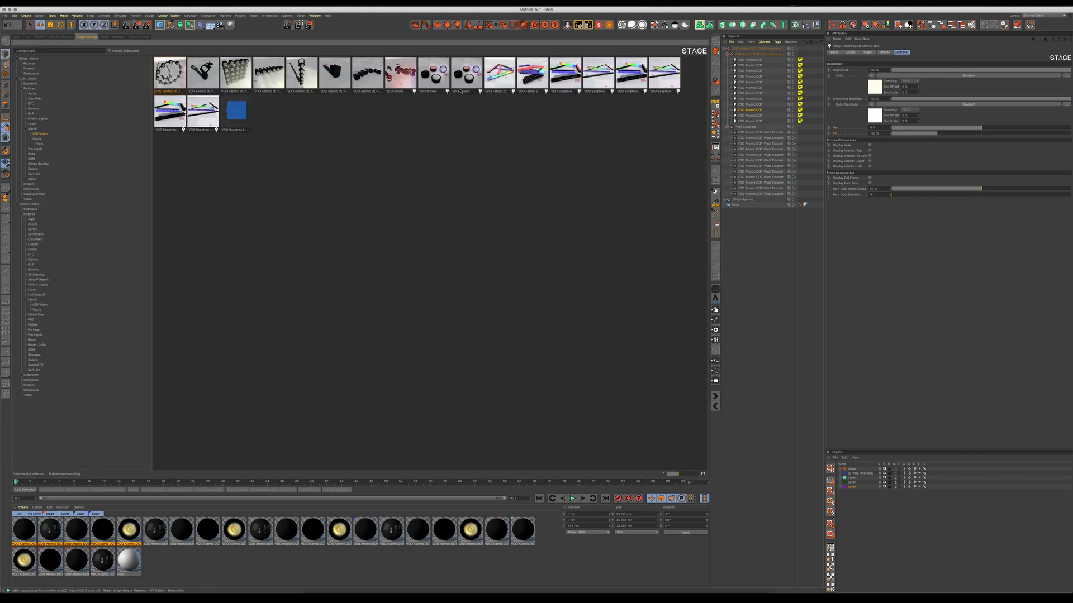
{"action": "double_click", "coordinate": [203, 75]}
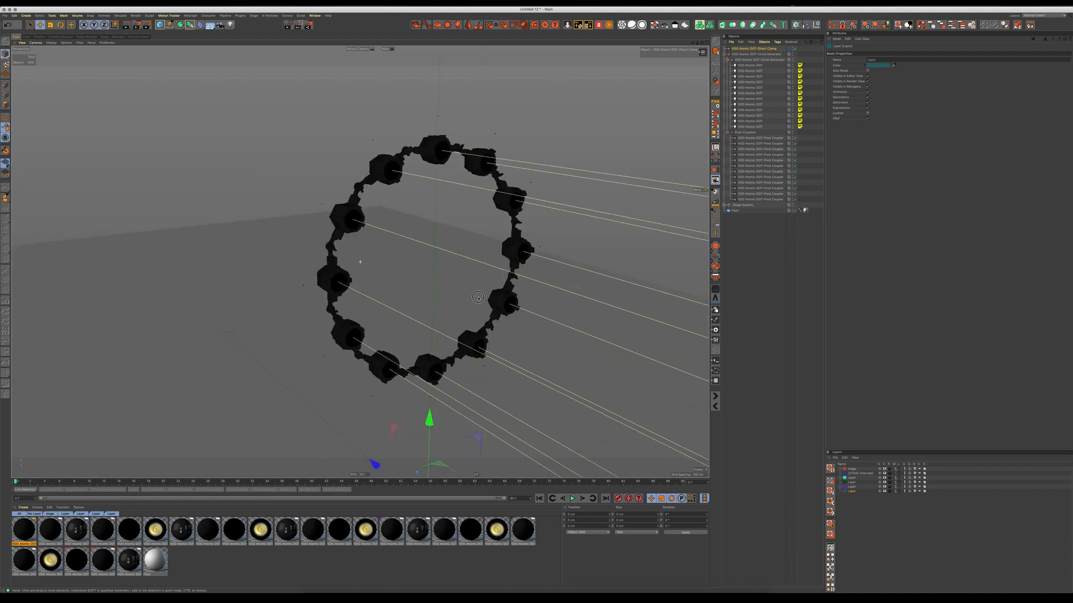
{"action": "left_click", "coordinate": [715, 298]}
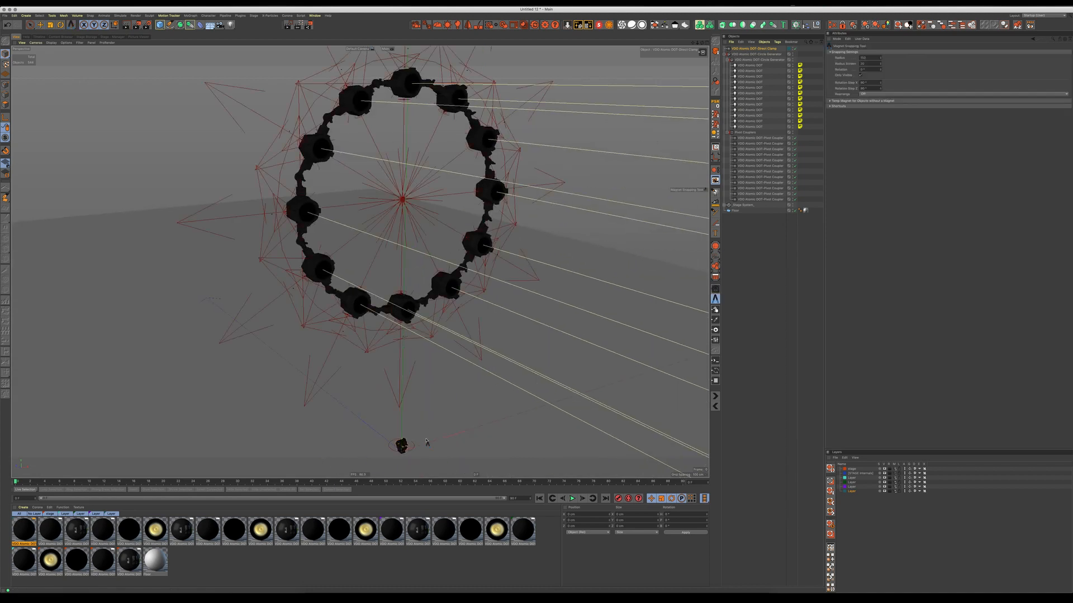
{"action": "left_click_drag", "start_coordinate": [402, 445], "coordinate": [365, 244]}
{"action": "left_click_drag", "start_coordinate": [373, 242], "coordinate": [539, 177], "text": "alt"}
{"action": "key", "text": "space"}
Deselect the clamp and render the current view of the light ring
{"action": "left_click", "coordinate": [751, 255]}
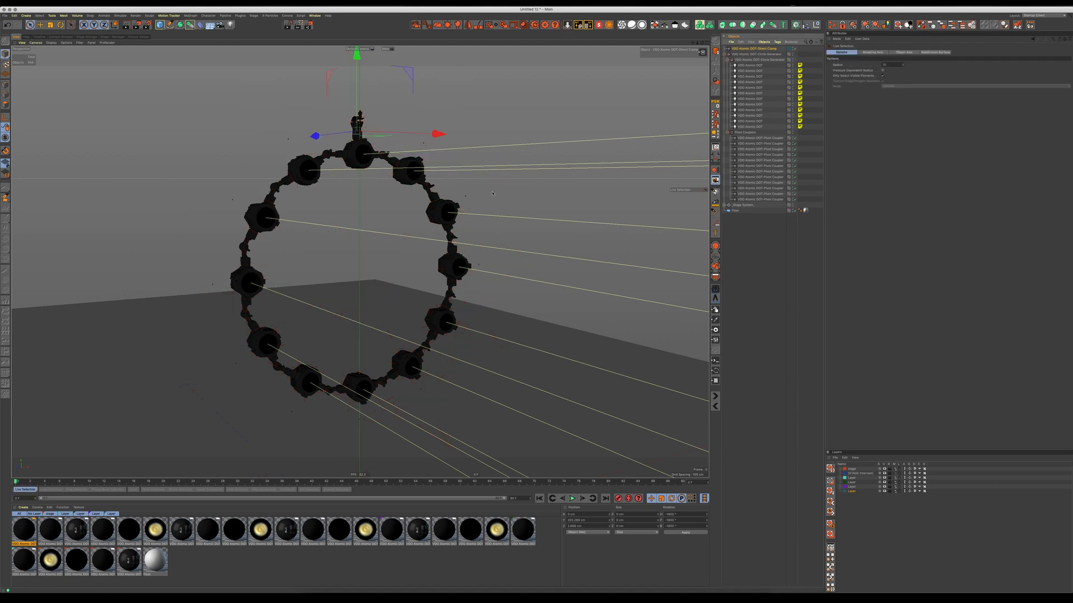
{"action": "left_click", "coordinate": [127, 25]}
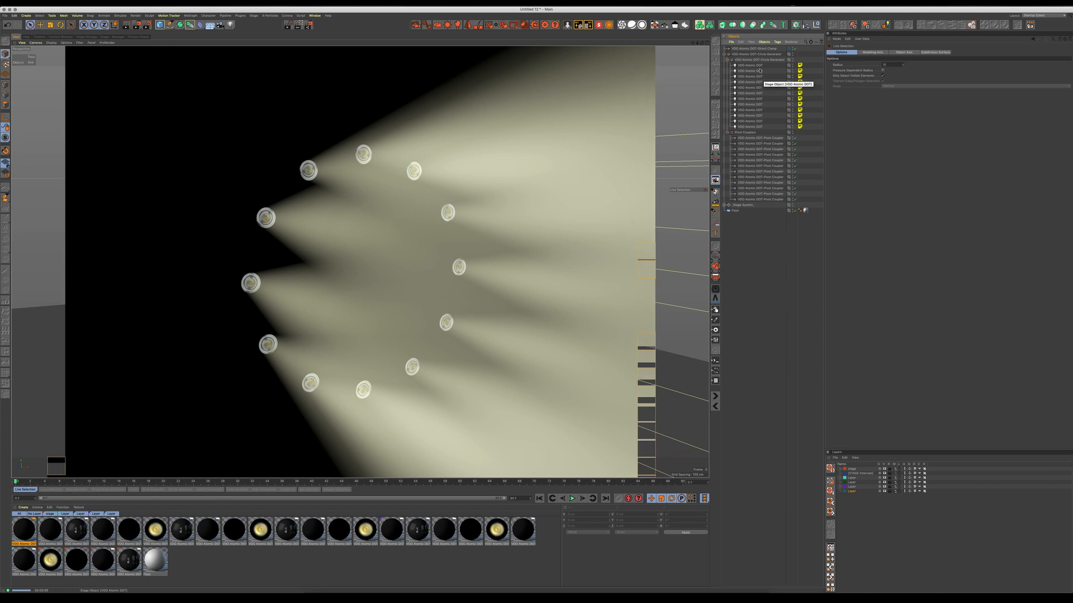
Show the VDO fixtures in the Stage library with enlarged preview thumbnails
{"action": "left_click", "coordinate": [86, 37]}
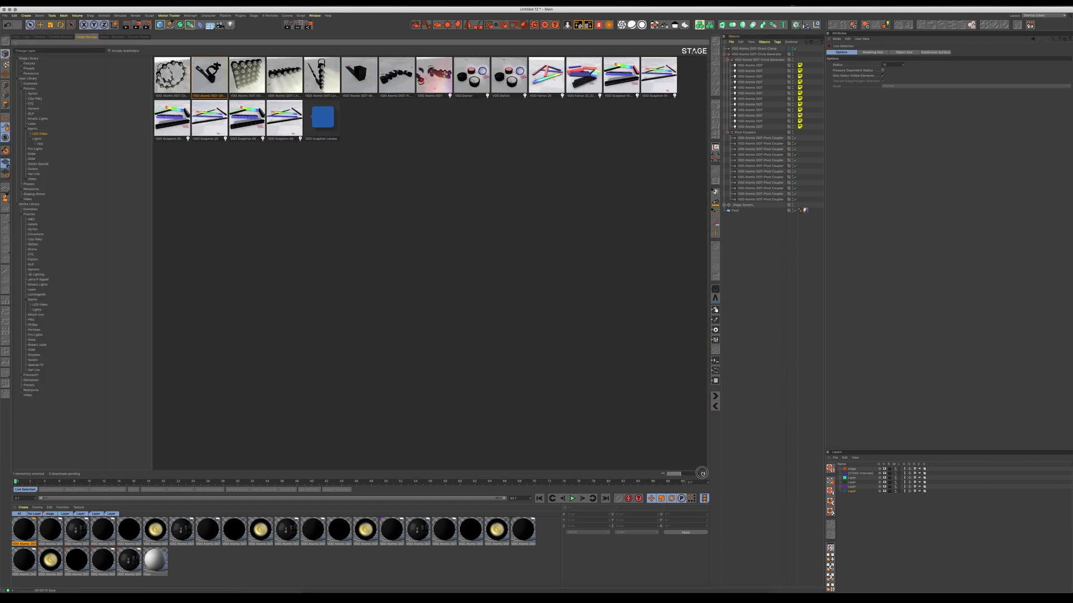
{"action": "left_click_drag", "start_coordinate": [682, 475], "coordinate": [697, 475]}
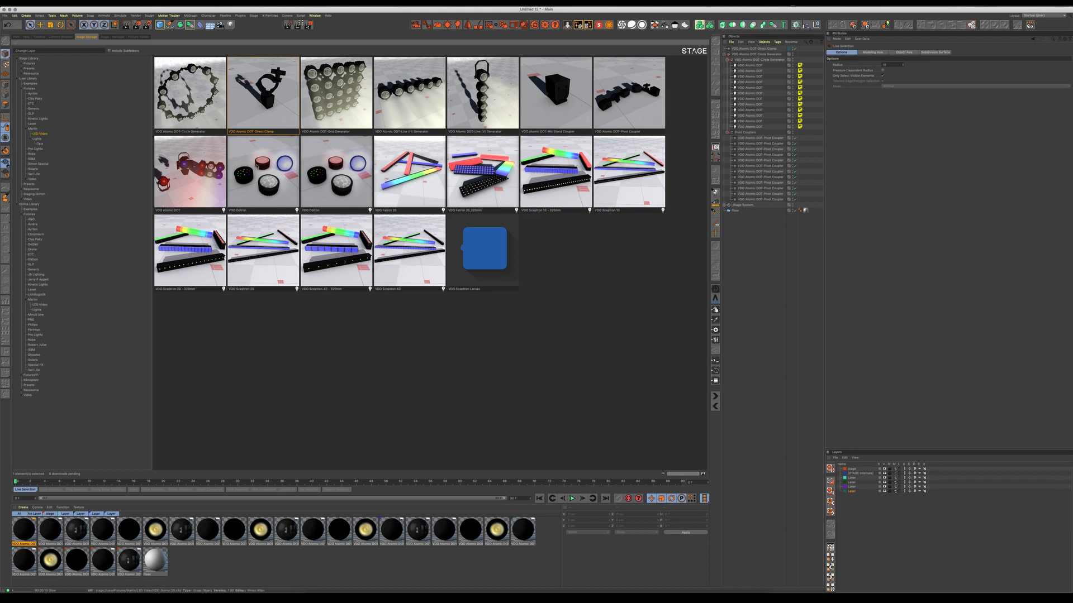